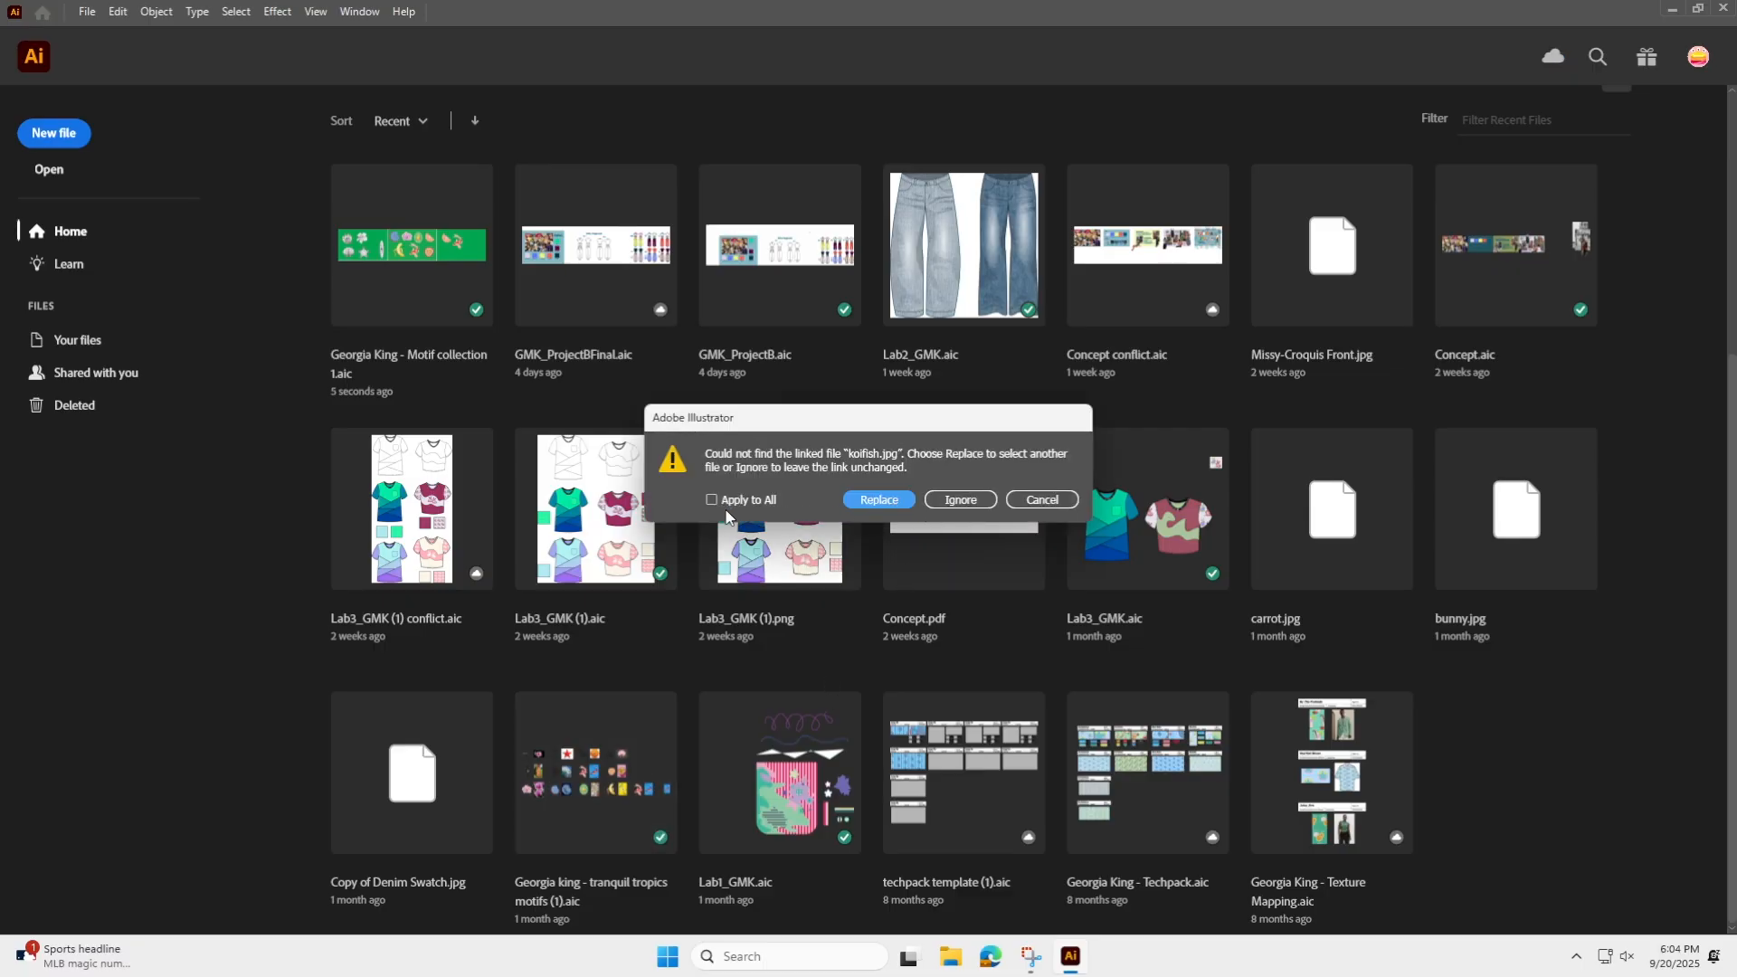
Ignore all missing linked files so the tropical motifs document opens with its links unchanged.
{"action": "left_click", "coordinate": [739, 505]}
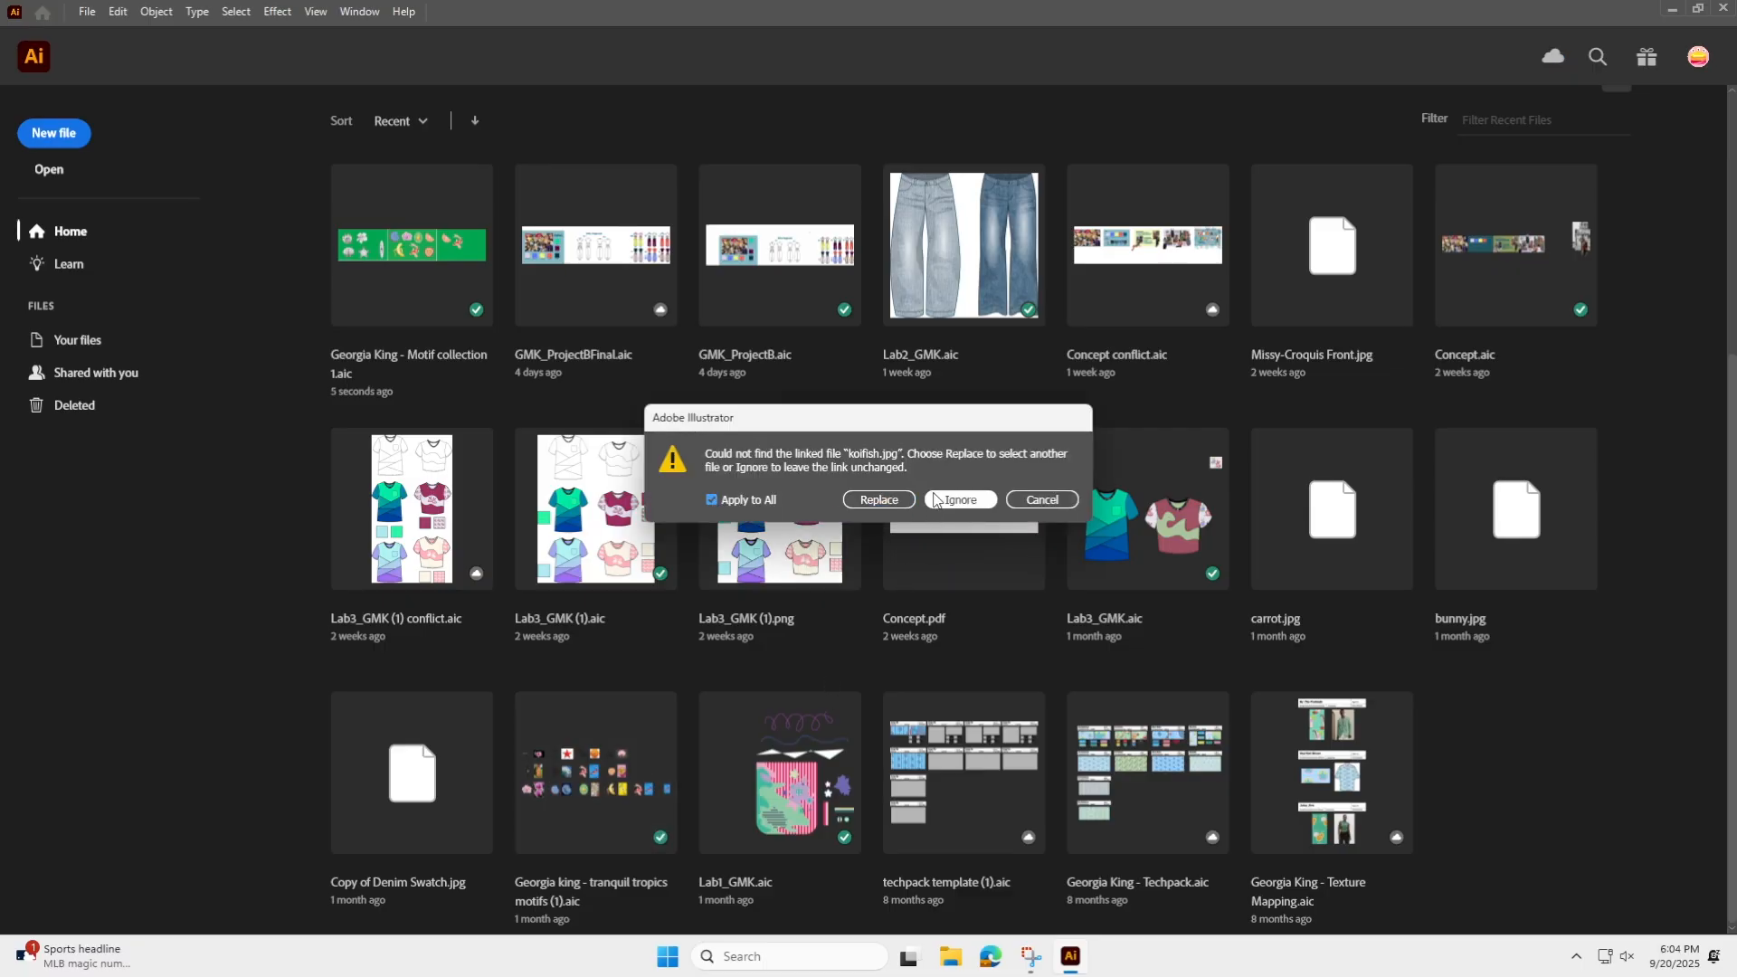
{"action": "left_click", "coordinate": [965, 505]}
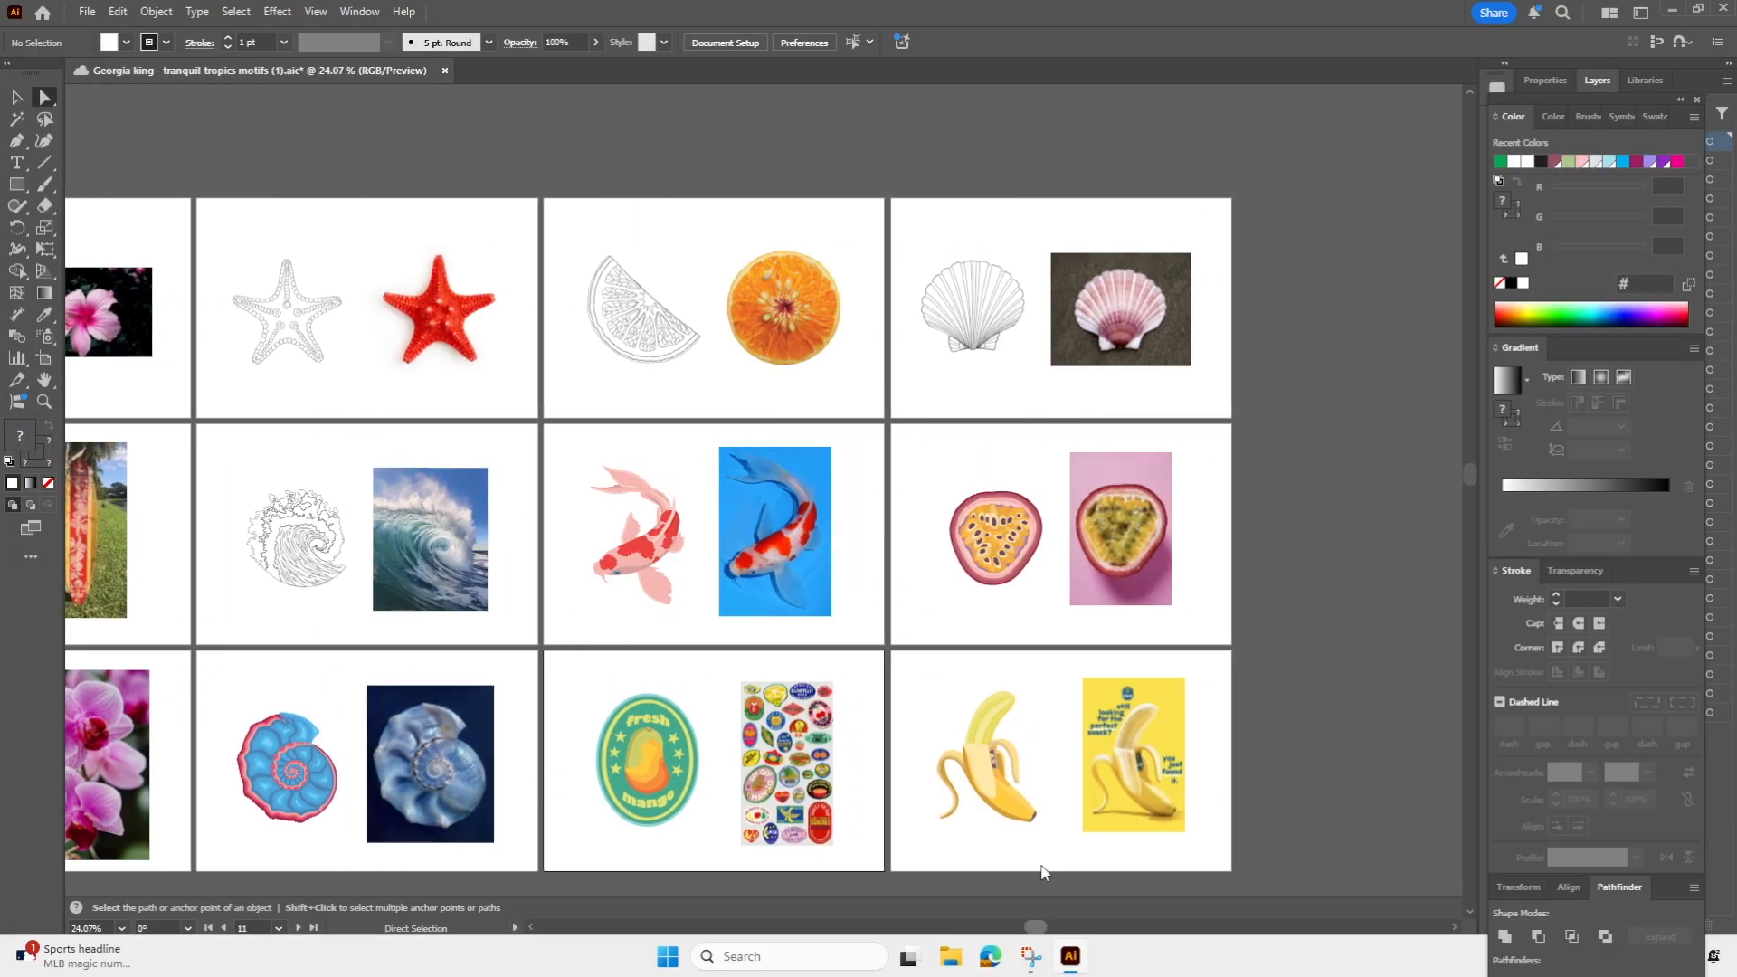
Add a new 17 × 11 in Tabloid artboard beside the banana artboard.
{"action": "left_click", "coordinate": [52, 358]}
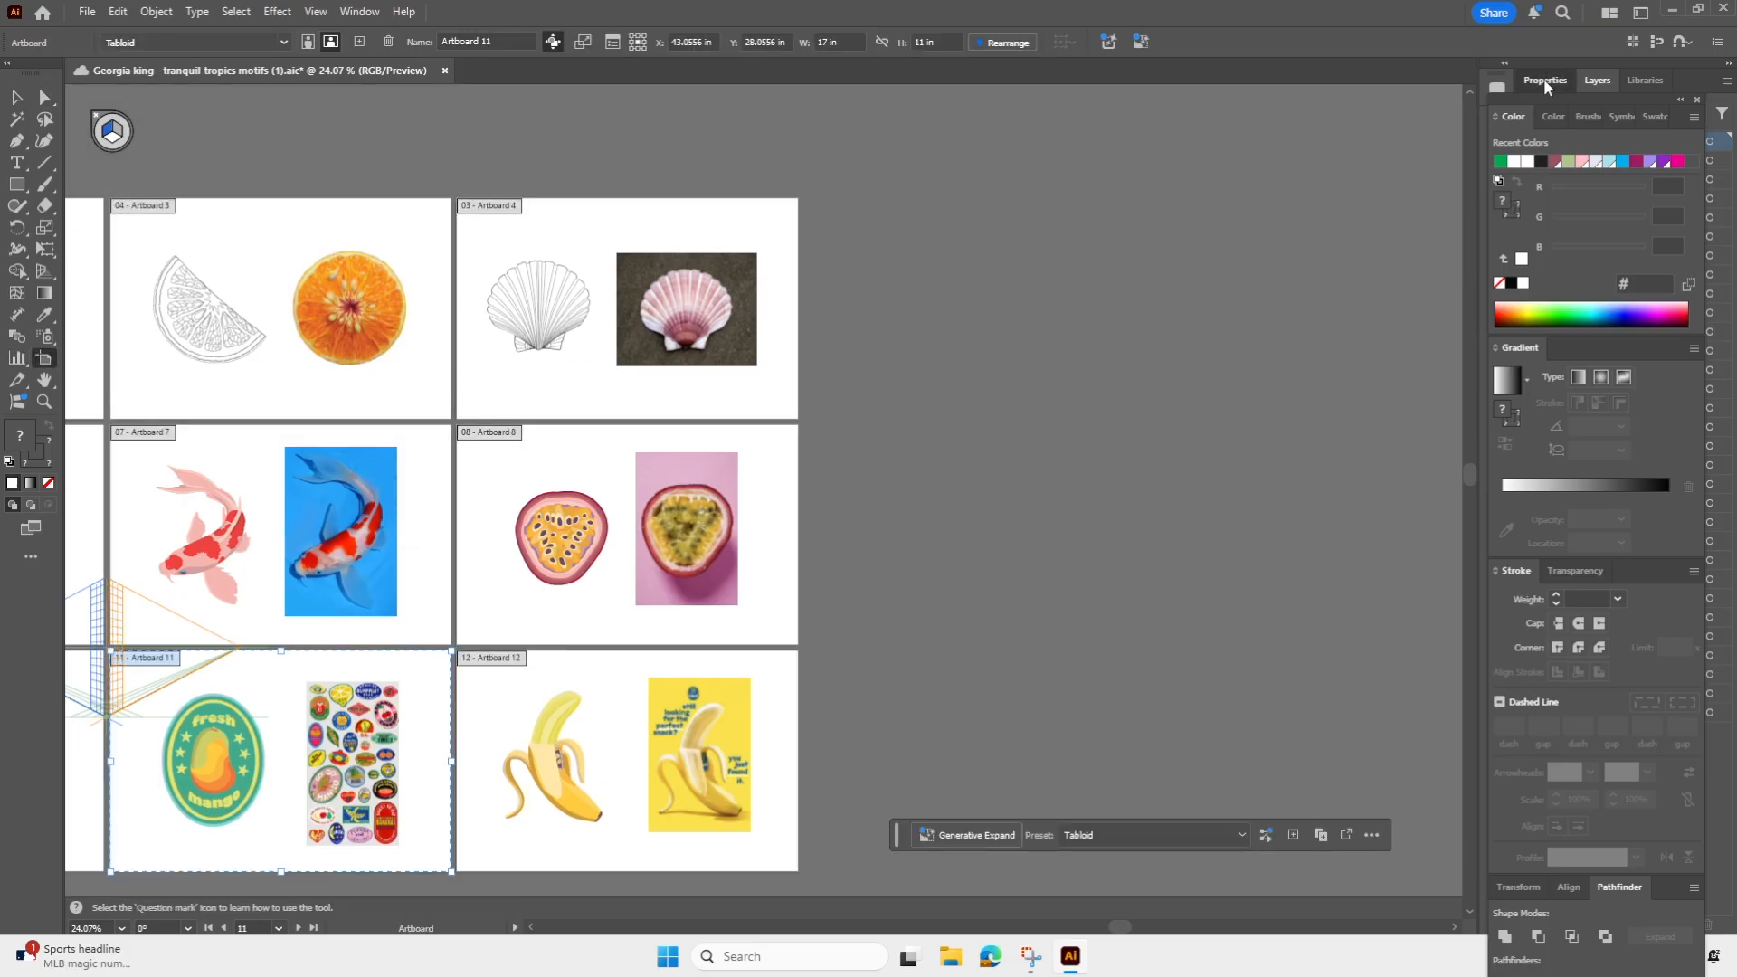
{"action": "mouse_move", "coordinate": [1531, 110]}
{"action": "left_mouse_down"}
{"action": "mouse_move", "coordinate": [1206, 213]}
{"action": "mouse_move", "coordinate": [1292, 144]}
{"action": "mouse_move", "coordinate": [1320, 285]}
{"action": "left_mouse_up"}
{"action": "left_click", "coordinate": [1673, 265]}
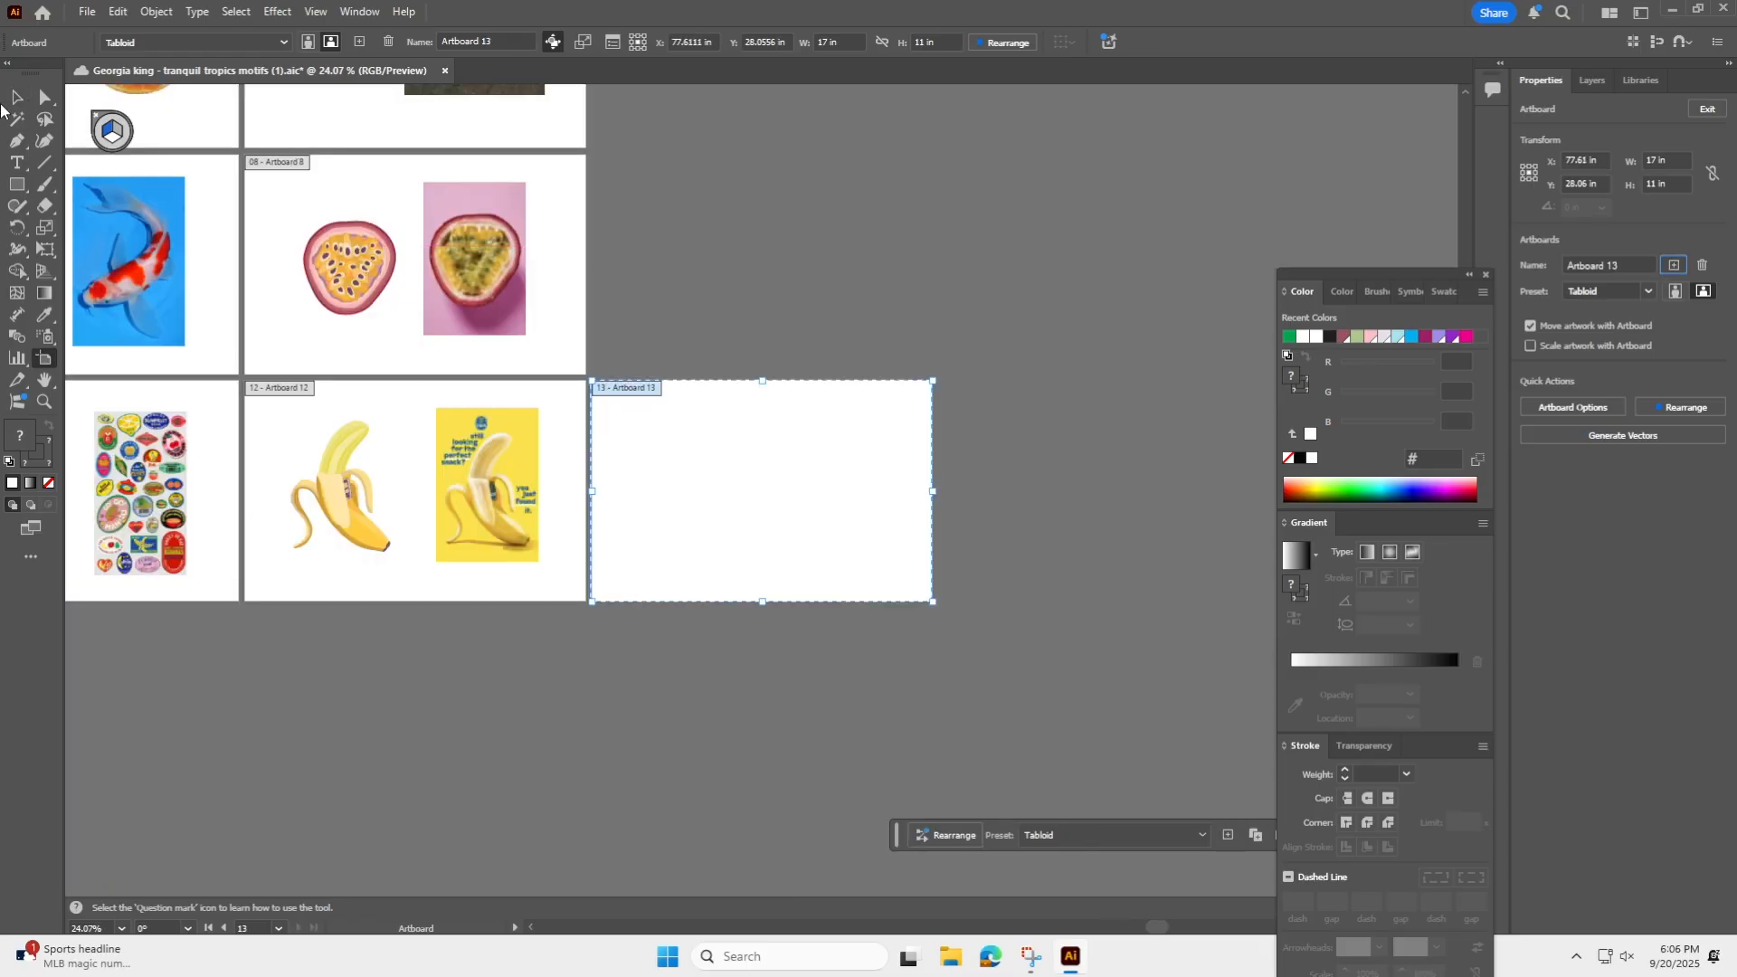
{"action": "left_click", "coordinate": [20, 97]}
Draw a rectangle covering the whole new artboard and align its upper corners with the artboard edge.
{"action": "left_click", "coordinate": [16, 184]}
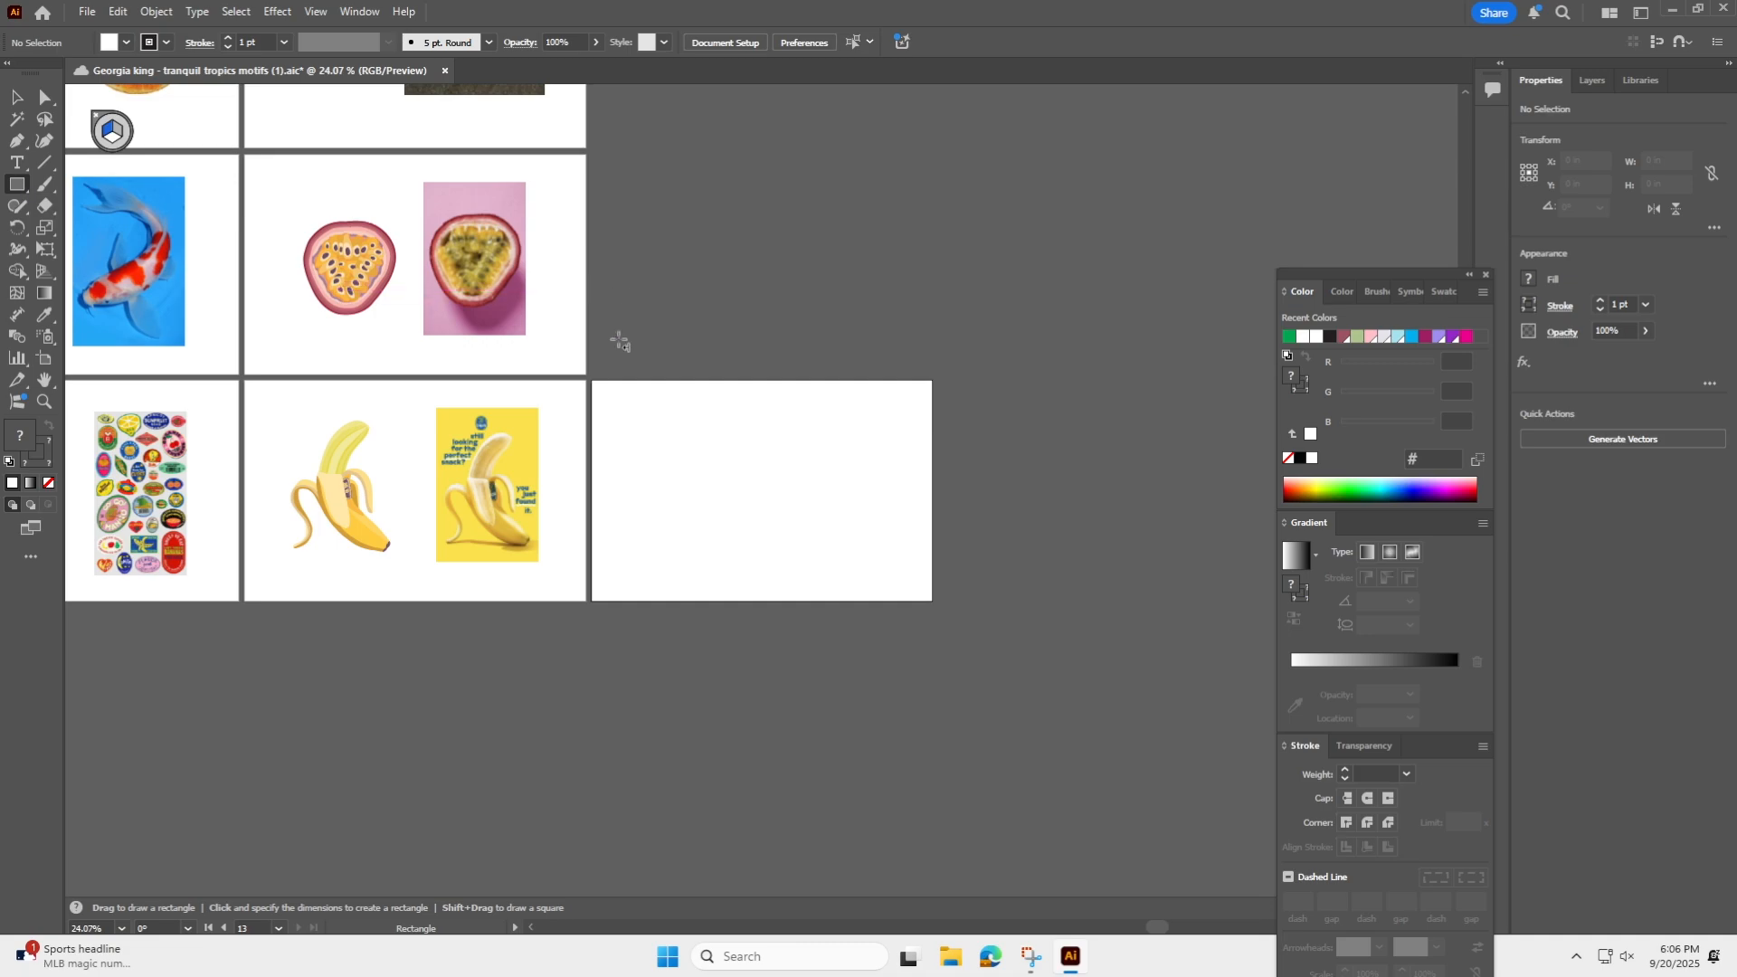
{"action": "left_click_drag", "start_coordinate": [597, 387], "coordinate": [680, 497]}
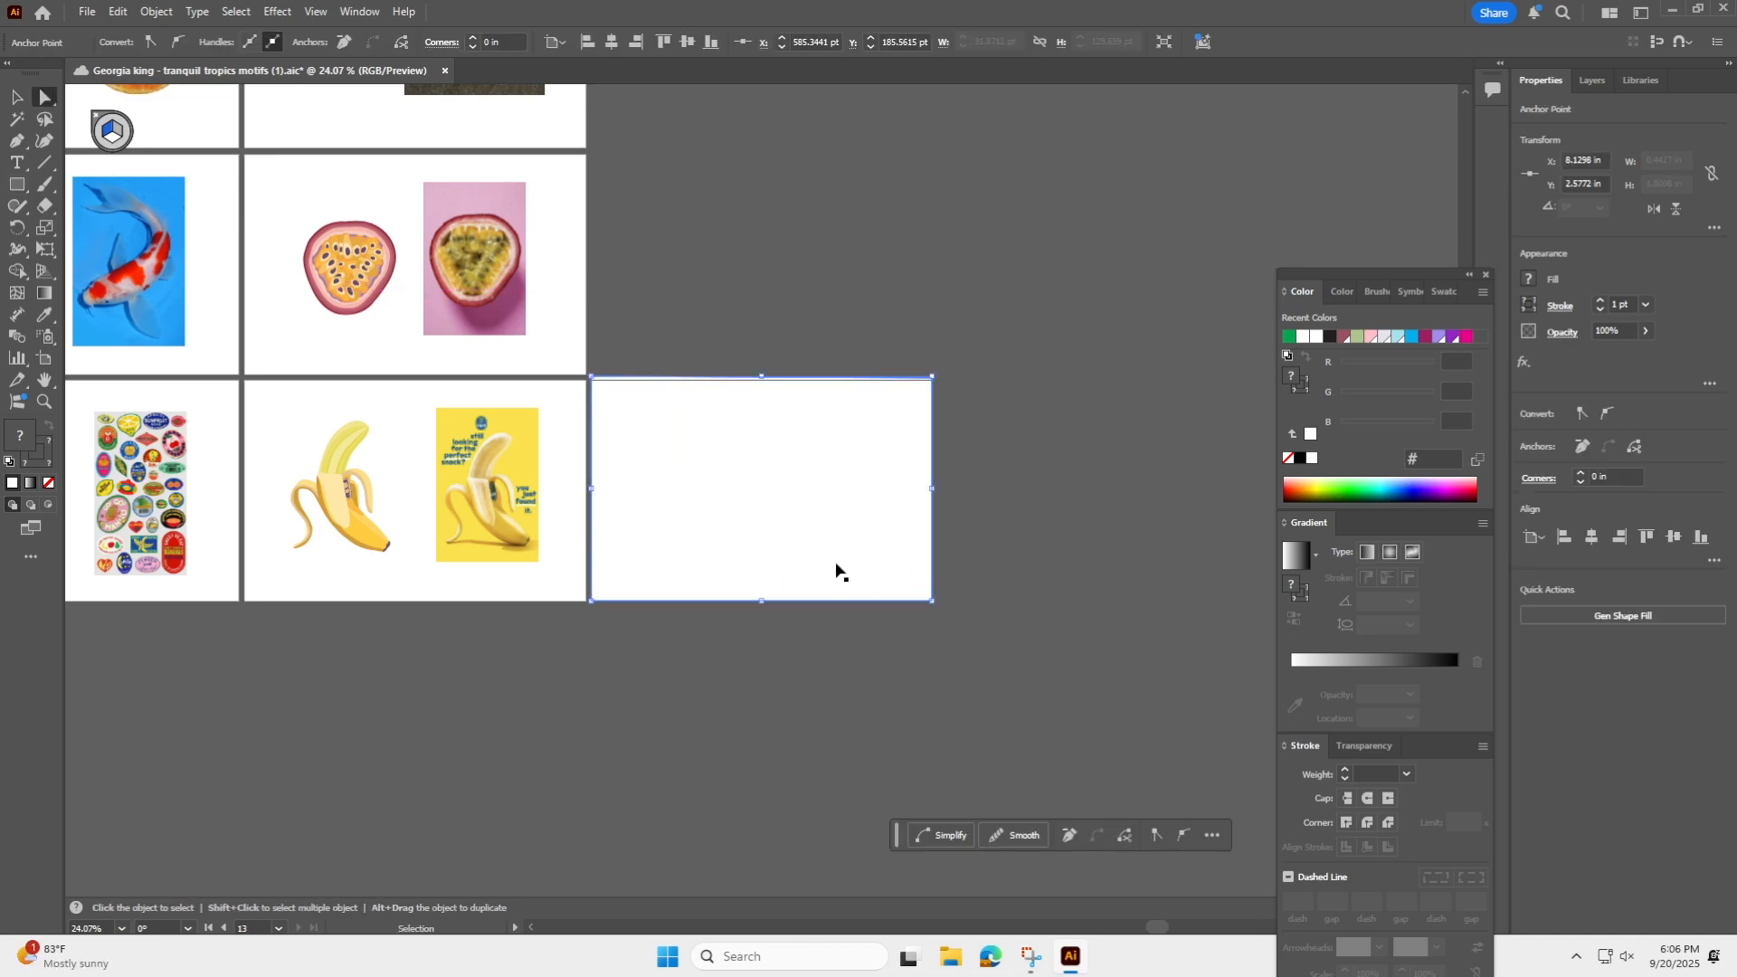
{"action": "left_click_drag", "start_coordinate": [837, 567], "coordinate": [1027, 687]}
{"action": "left_click_drag", "start_coordinate": [331, 180], "coordinate": [331, 187]}
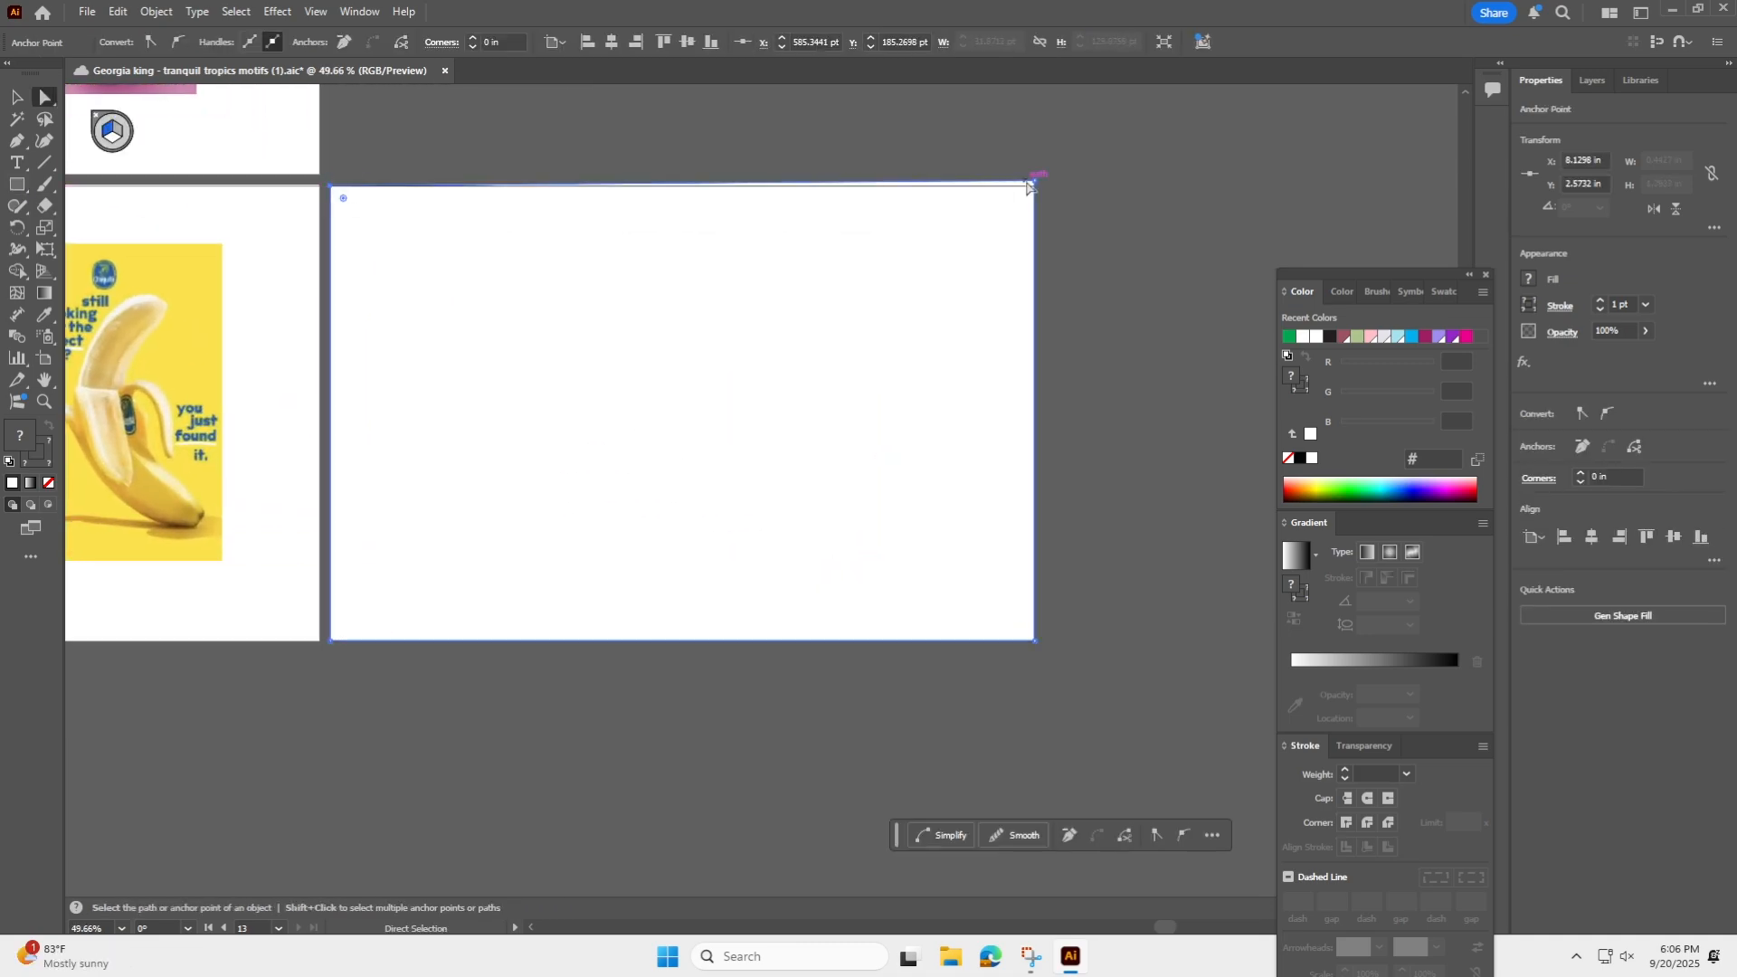
{"action": "left_click_drag", "start_coordinate": [1035, 186], "coordinate": [1035, 188]}
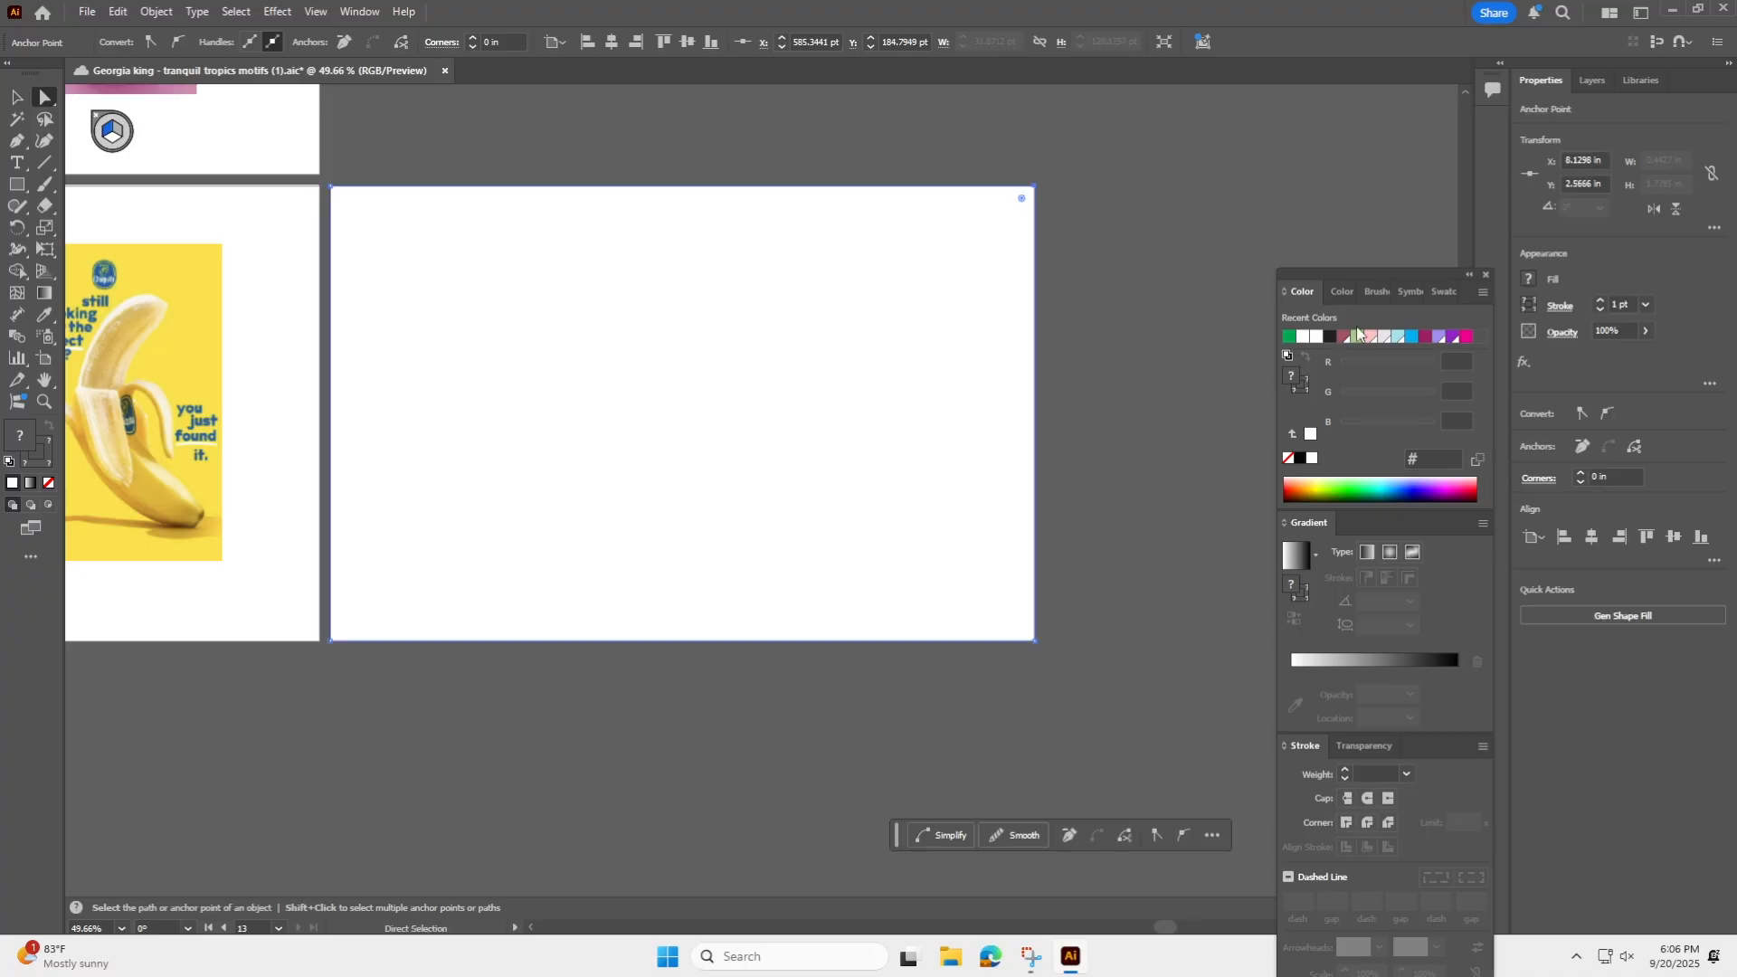
Fill the background rectangle with the green from the recent colors and deselect it.
{"action": "left_click", "coordinate": [1354, 292]}
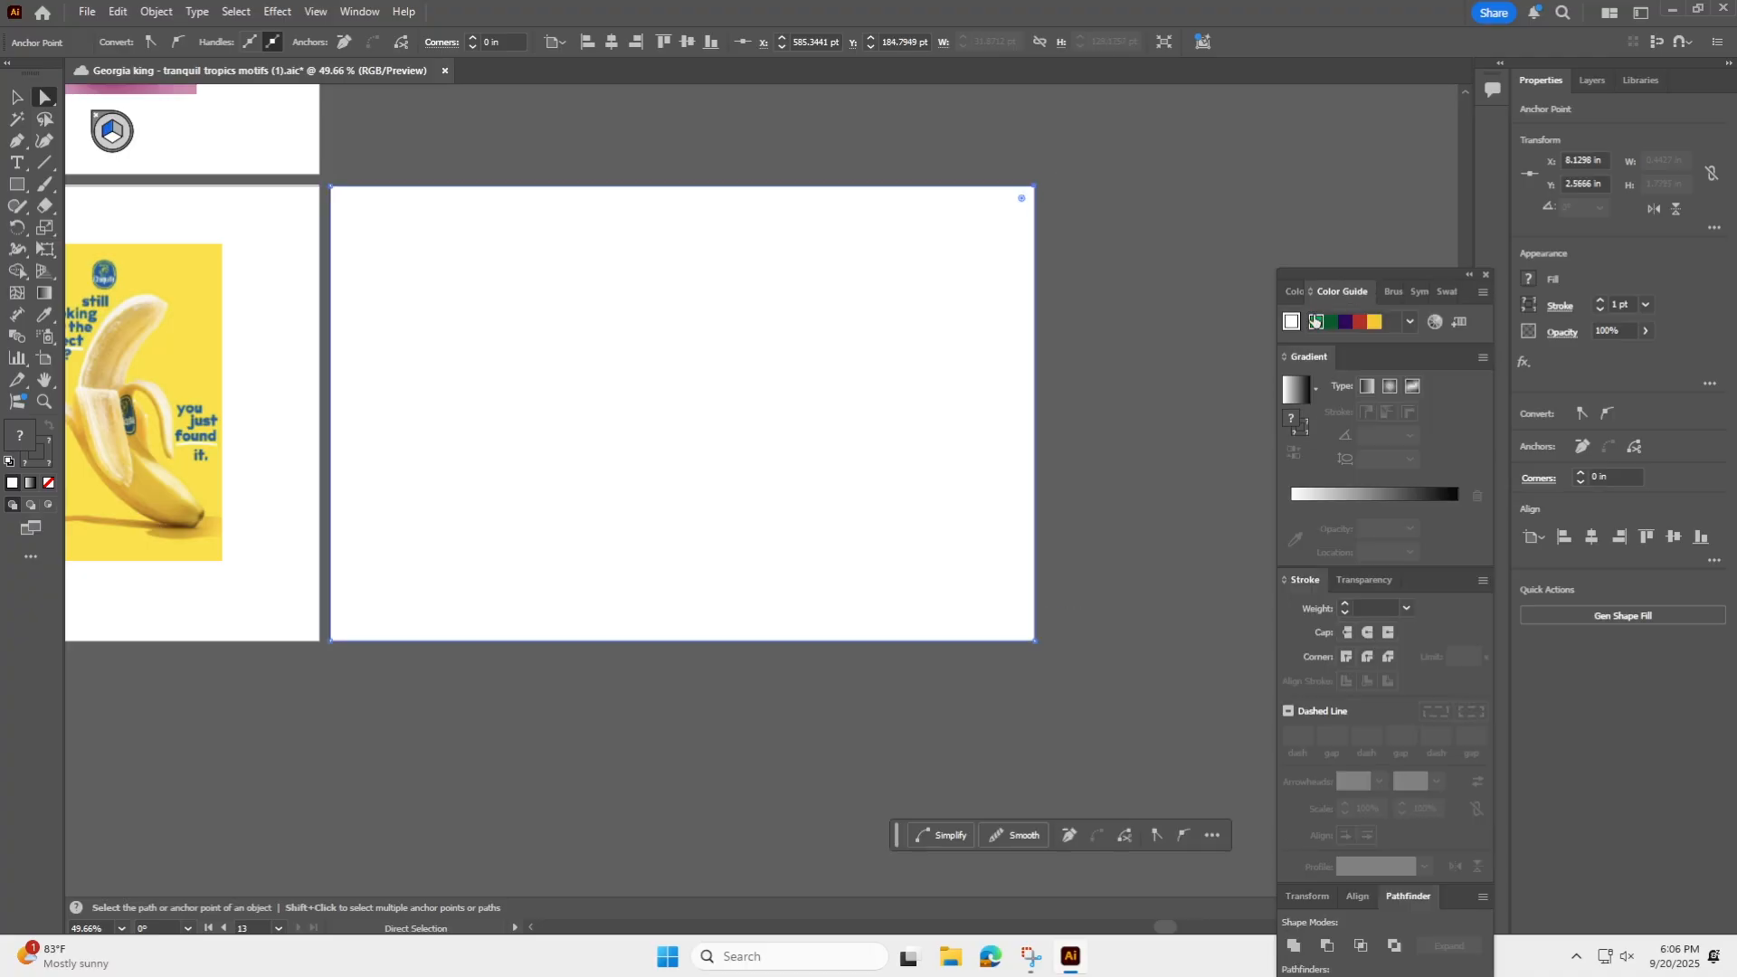
{"action": "left_click", "coordinate": [1296, 291]}
{"action": "left_click", "coordinate": [1427, 291]}
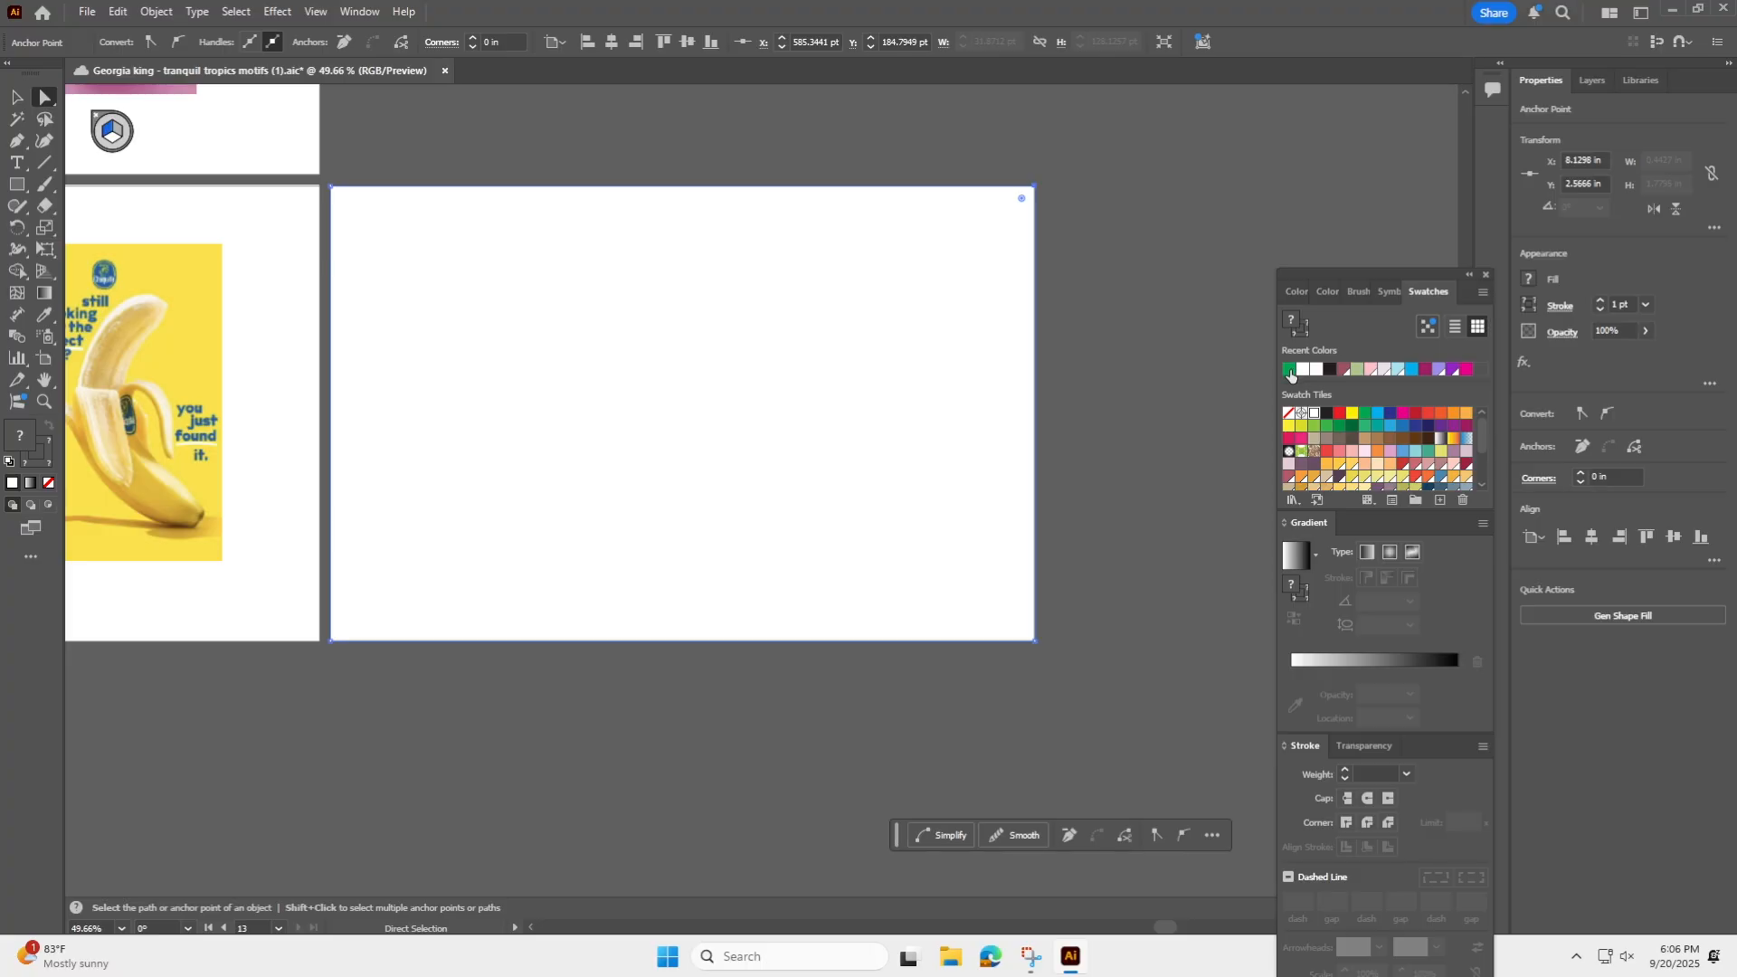
{"action": "left_click", "coordinate": [1291, 370]}
{"action": "key", "text": "v"}
{"action": "left_click", "coordinate": [651, 814]}
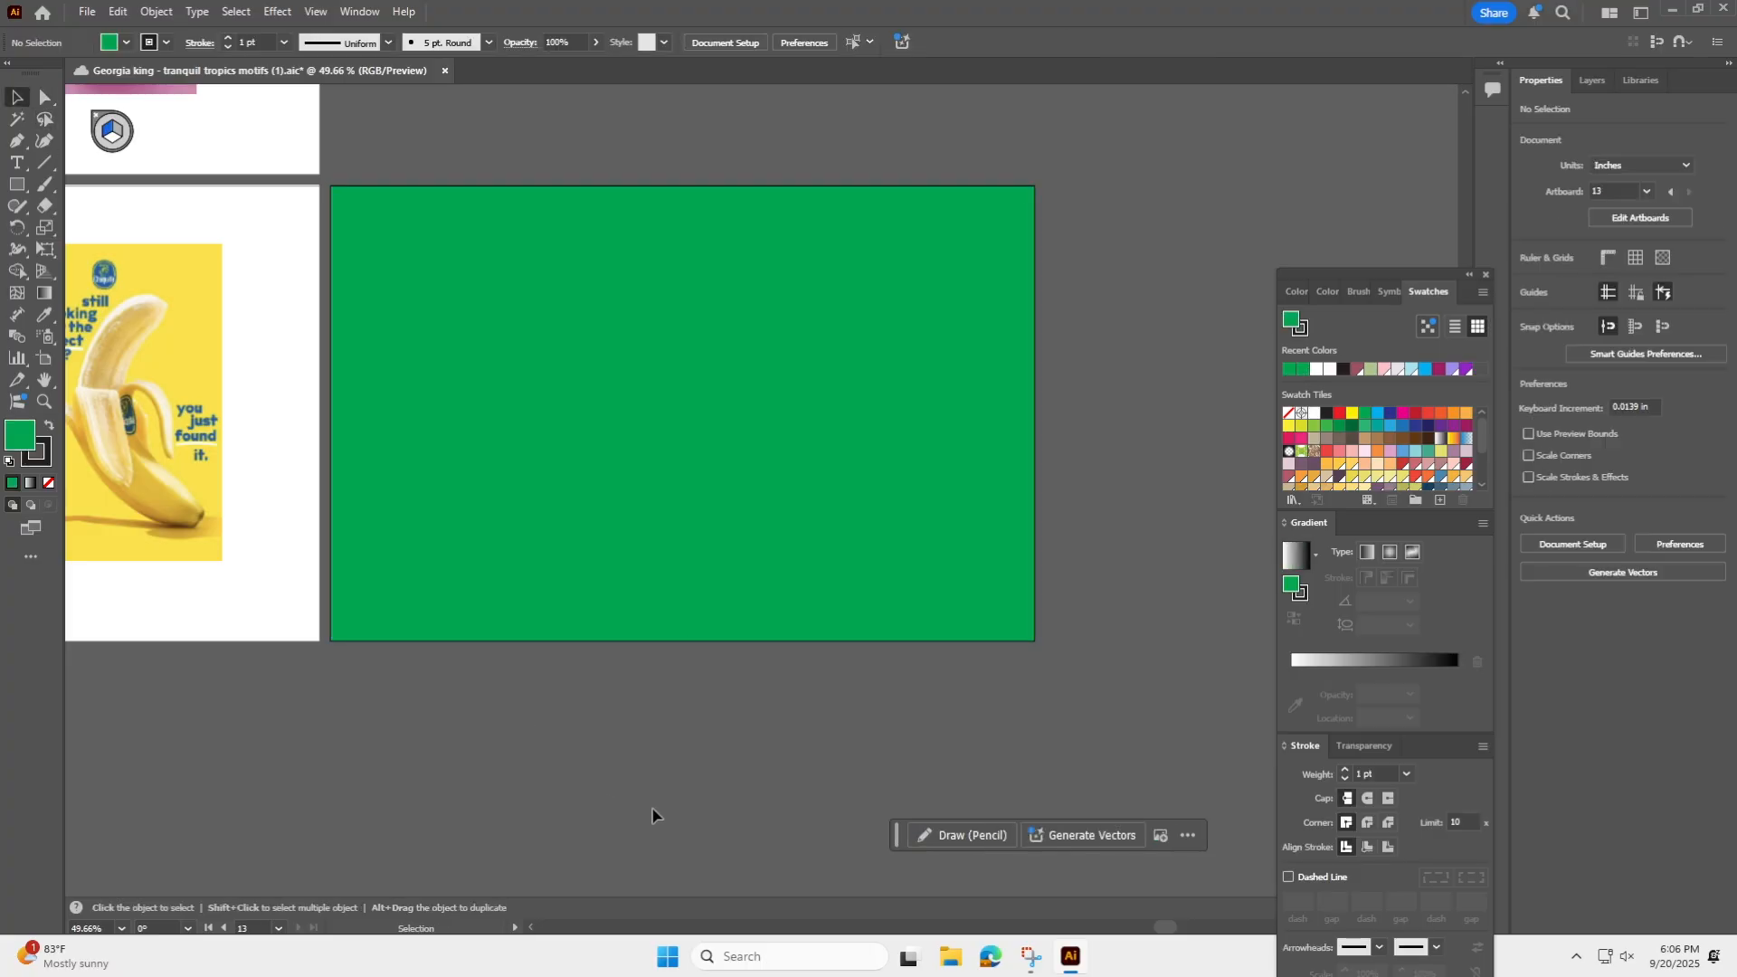
Copy the complete illustrated koi fish motif that sits beside its blue reference photo.
{"action": "left_click_drag", "start_coordinate": [1165, 926], "coordinate": [912, 898]}
{"action": "key", "text": "ctrl+space"}
{"action": "left_click_drag", "start_coordinate": [1053, 784], "coordinate": [823, 721]}
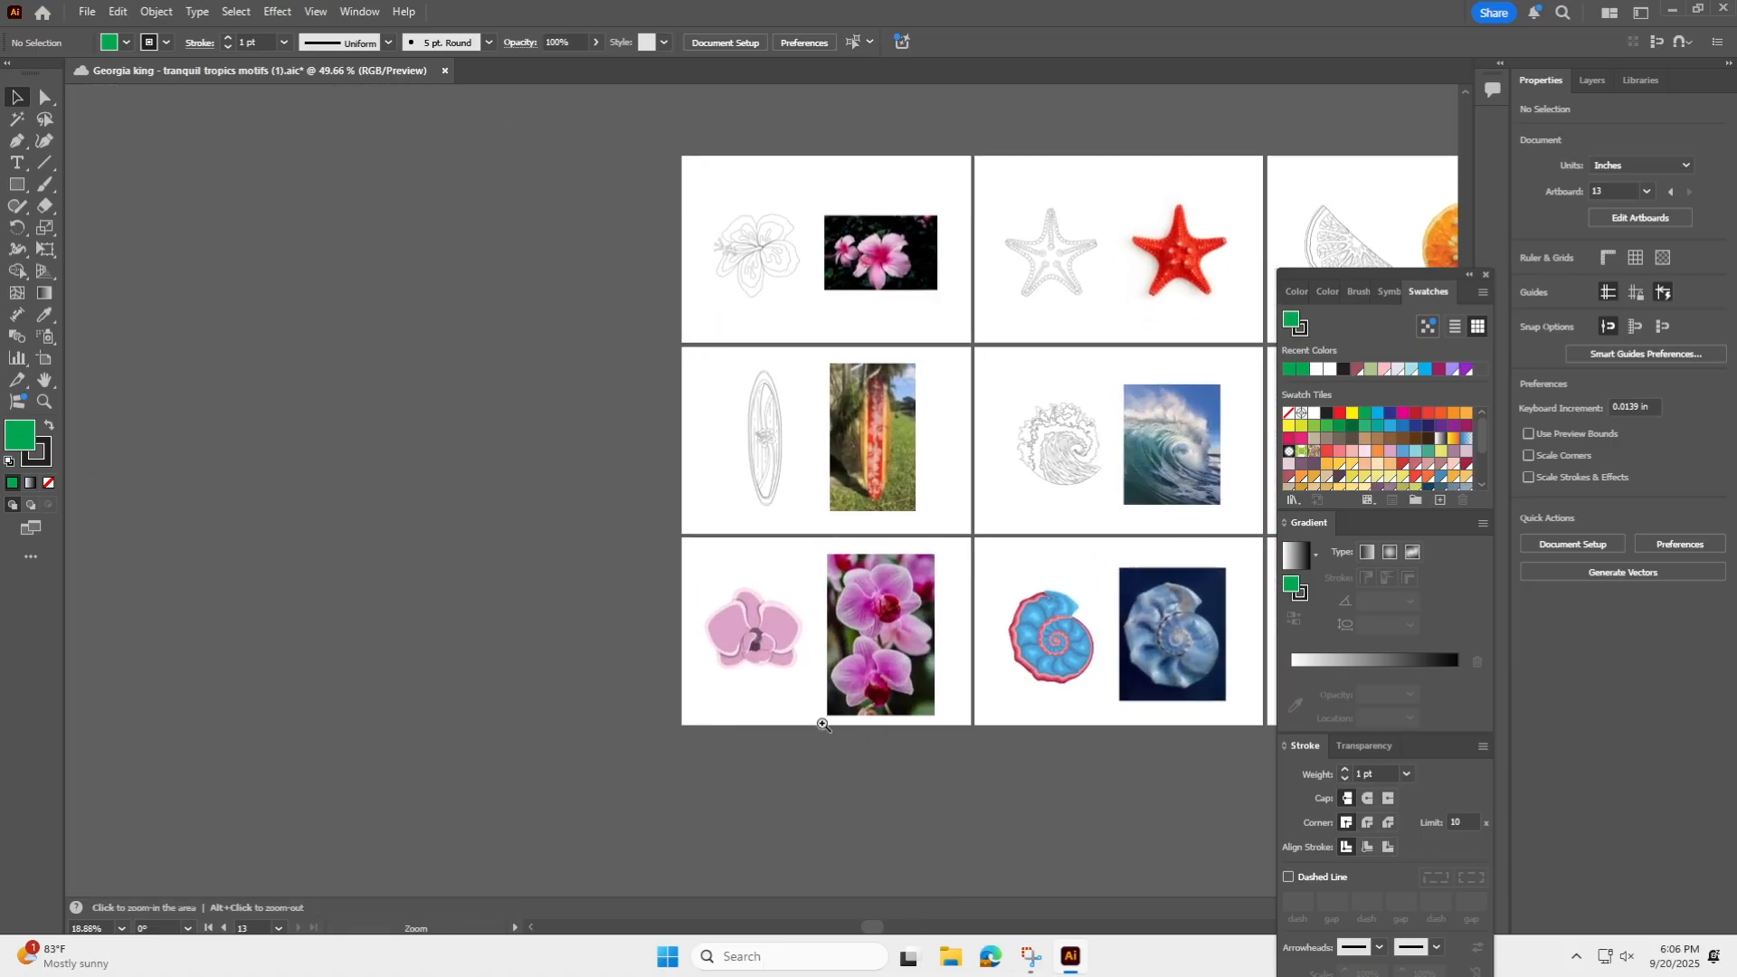
{"action": "left_click_drag", "start_coordinate": [878, 930], "coordinate": [1055, 916]}
{"action": "left_click", "coordinate": [505, 384]}
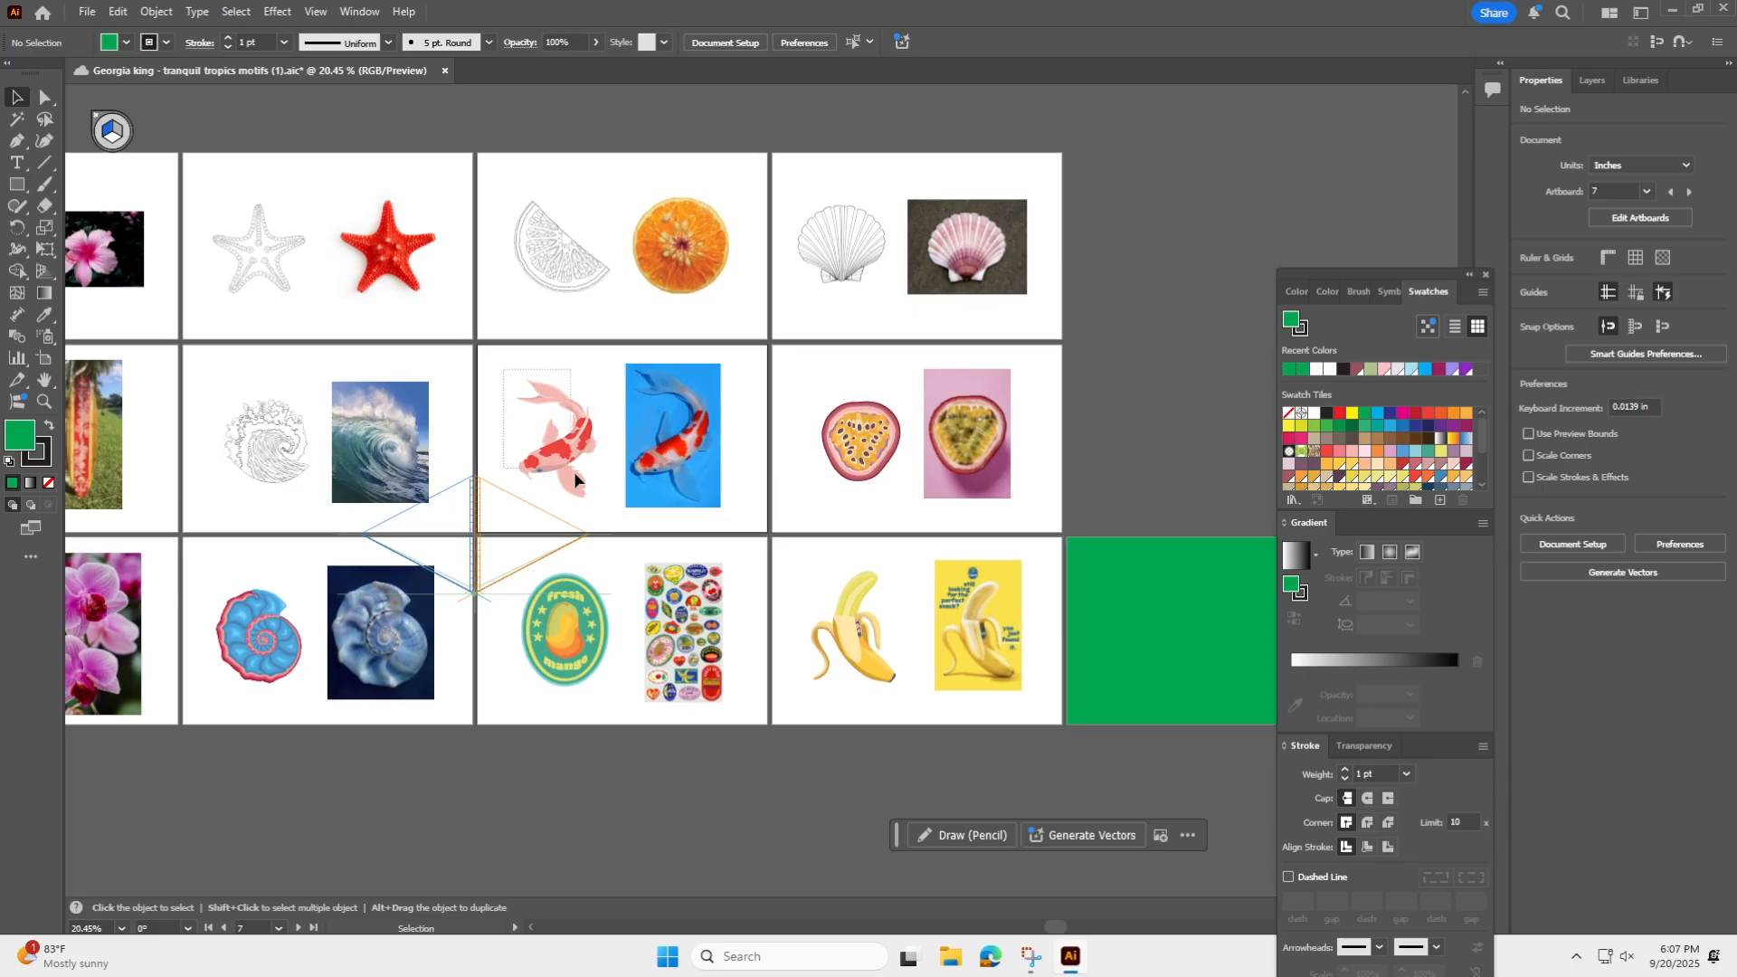
{"action": "left_click_drag", "start_coordinate": [611, 517], "coordinate": [612, 518]}
{"action": "key", "text": "ctrl+c"}
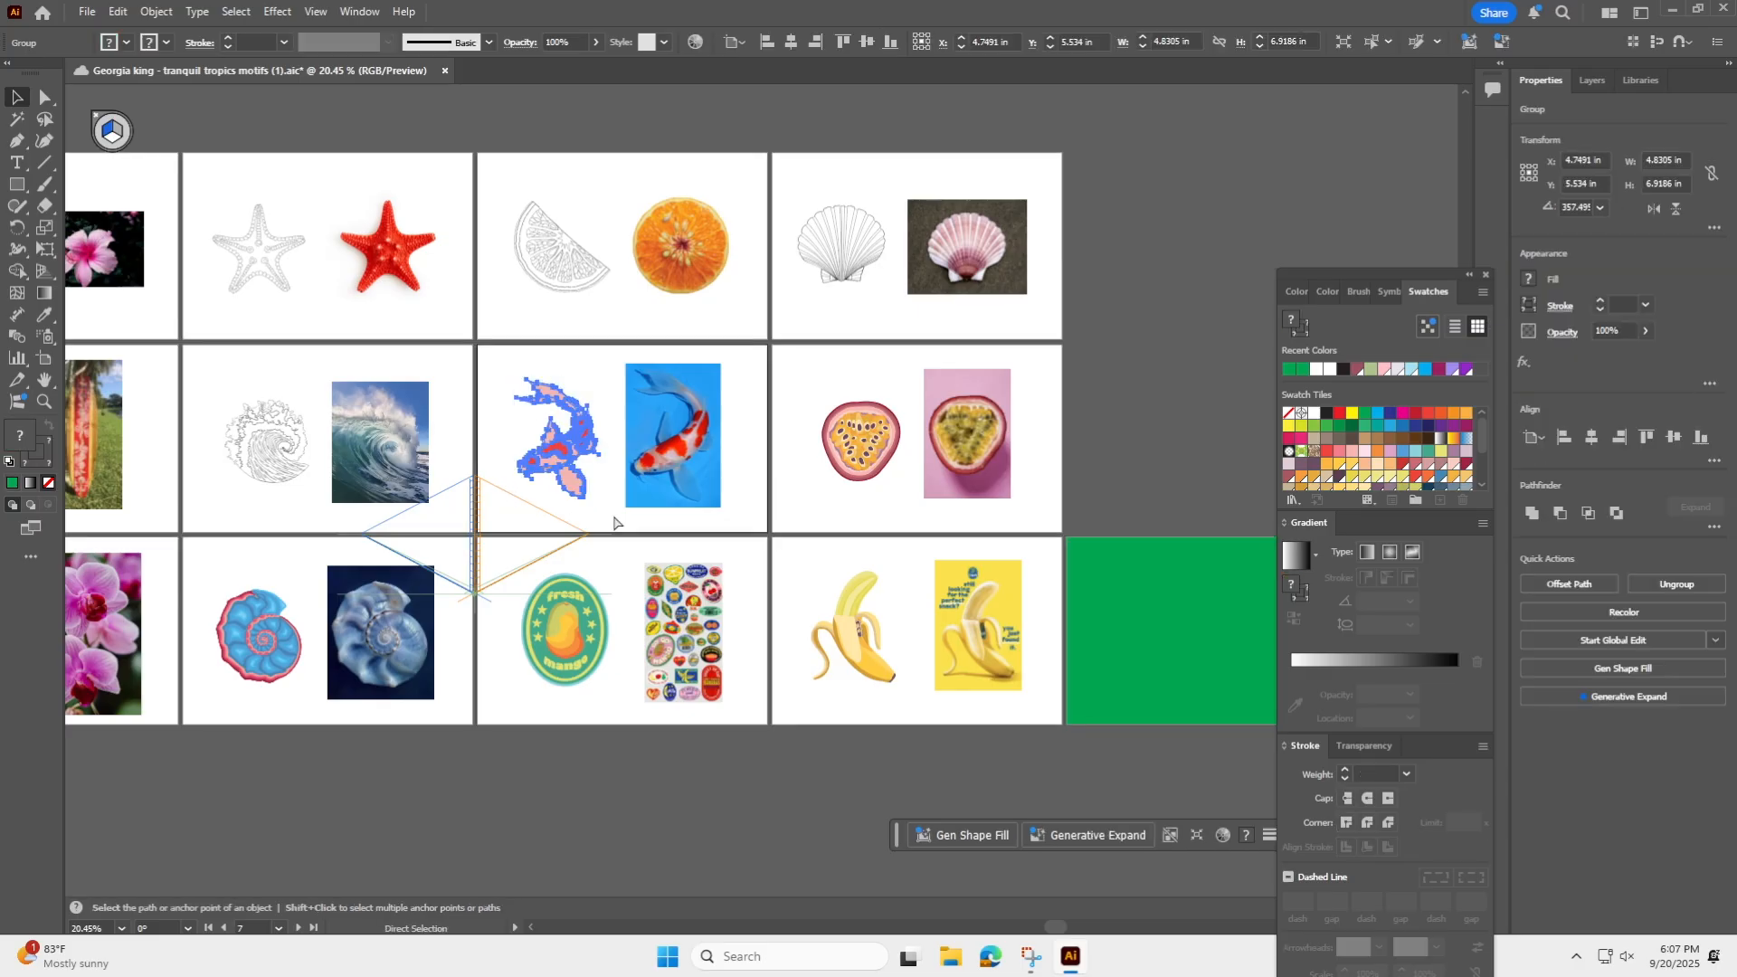
Paste the koi fish and place it on the green artboard.
{"action": "left_click", "coordinate": [1135, 755]}
{"action": "left_click_drag", "start_coordinate": [1055, 927], "coordinate": [1154, 926]}
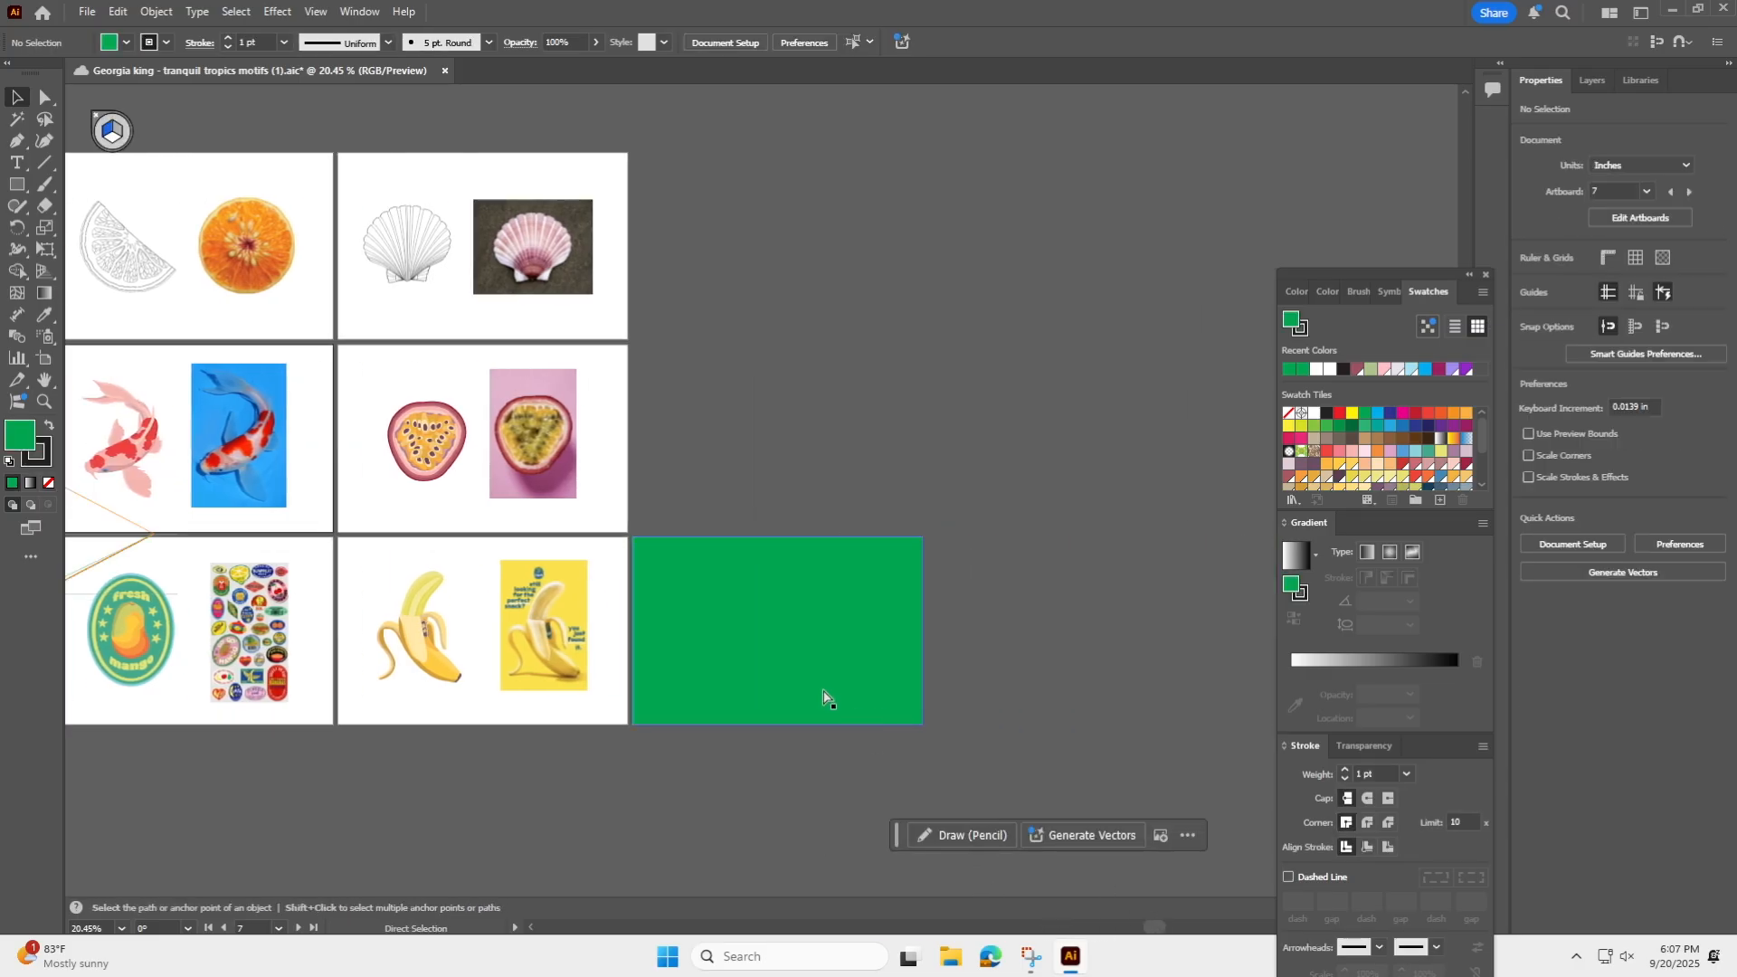
{"action": "key", "text": "ctrl+v"}
{"action": "left_click_drag", "start_coordinate": [770, 509], "coordinate": [767, 674]}
{"action": "left_click", "coordinate": [909, 504]}
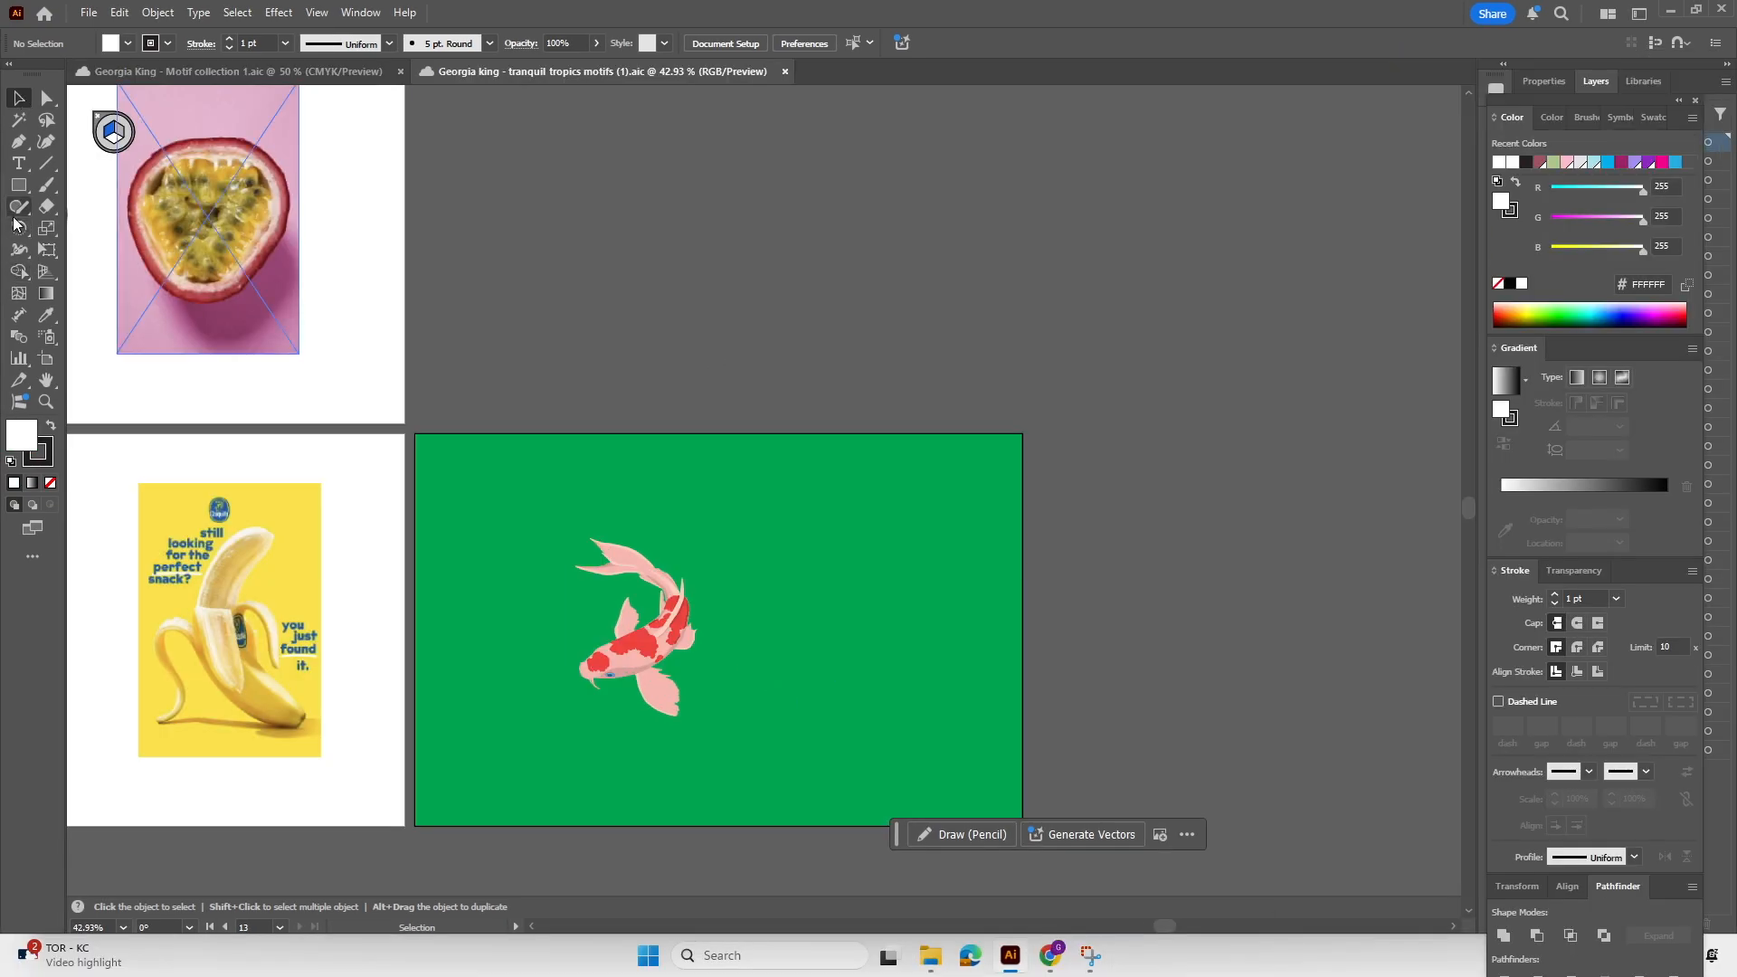
Check the green artboard's number and start exporting the document in TIFF (*.TIF) format.
{"action": "left_click", "coordinate": [46, 359]}
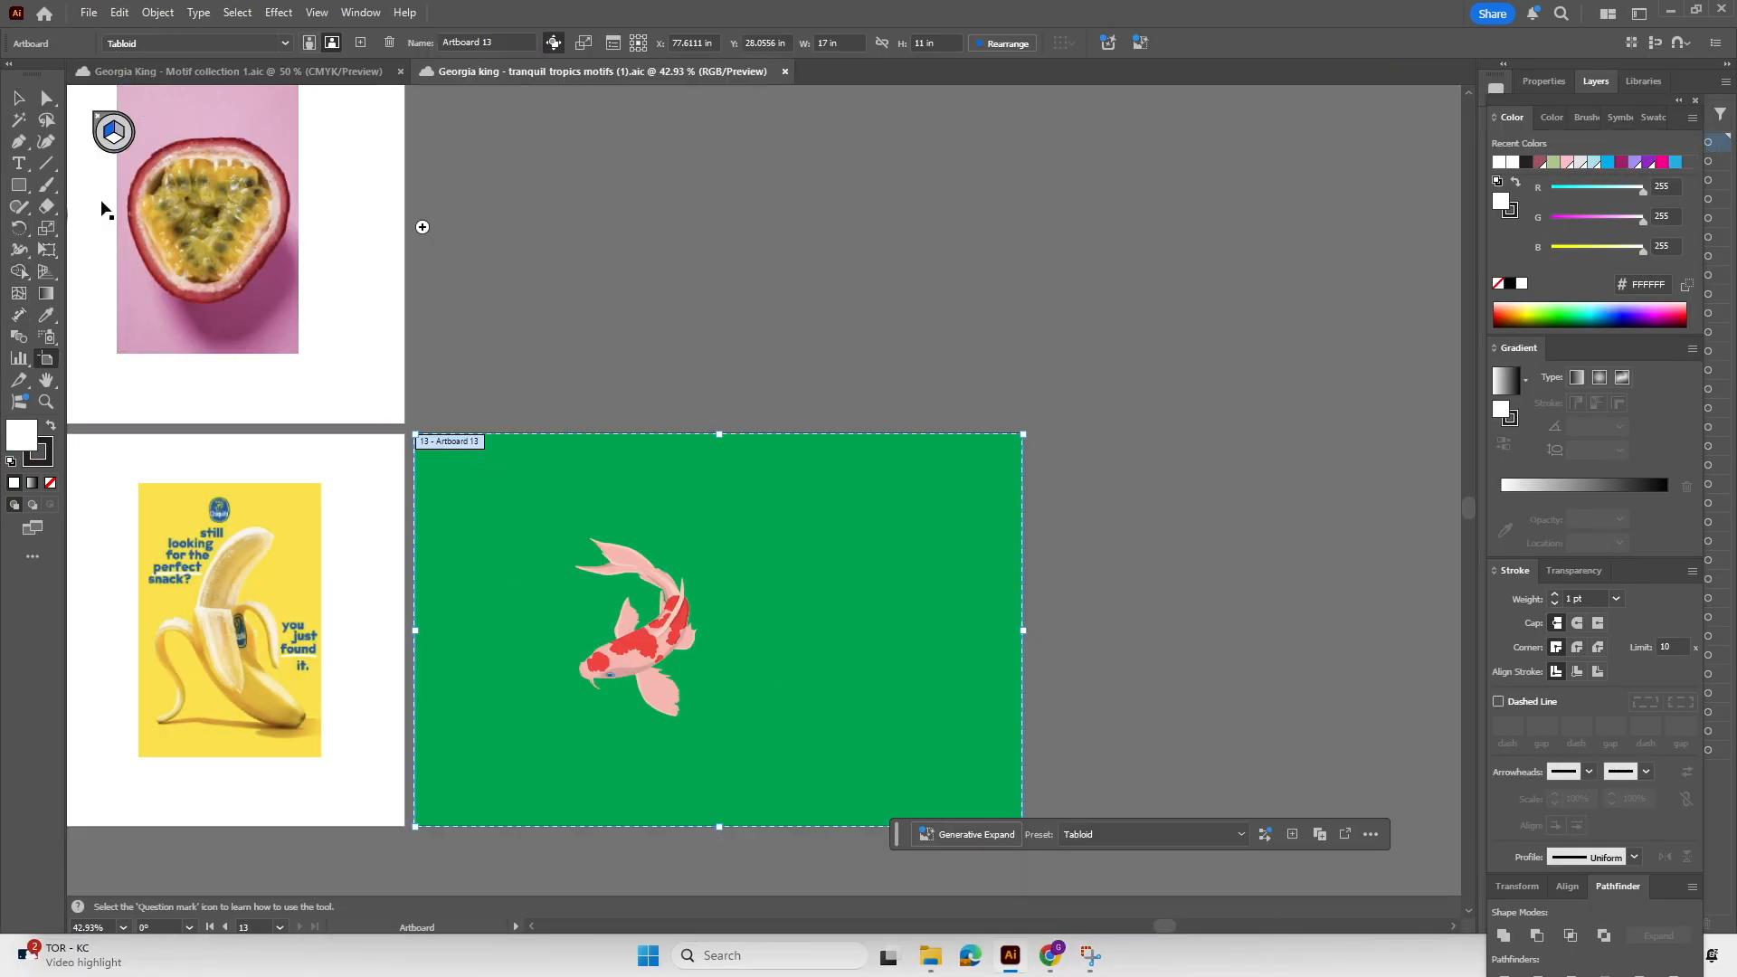
{"action": "left_click", "coordinate": [19, 98]}
{"action": "left_click", "coordinate": [88, 13]}
{"action": "mouse_move", "coordinate": [217, 427]}
{"action": "left_click", "coordinate": [426, 452]}
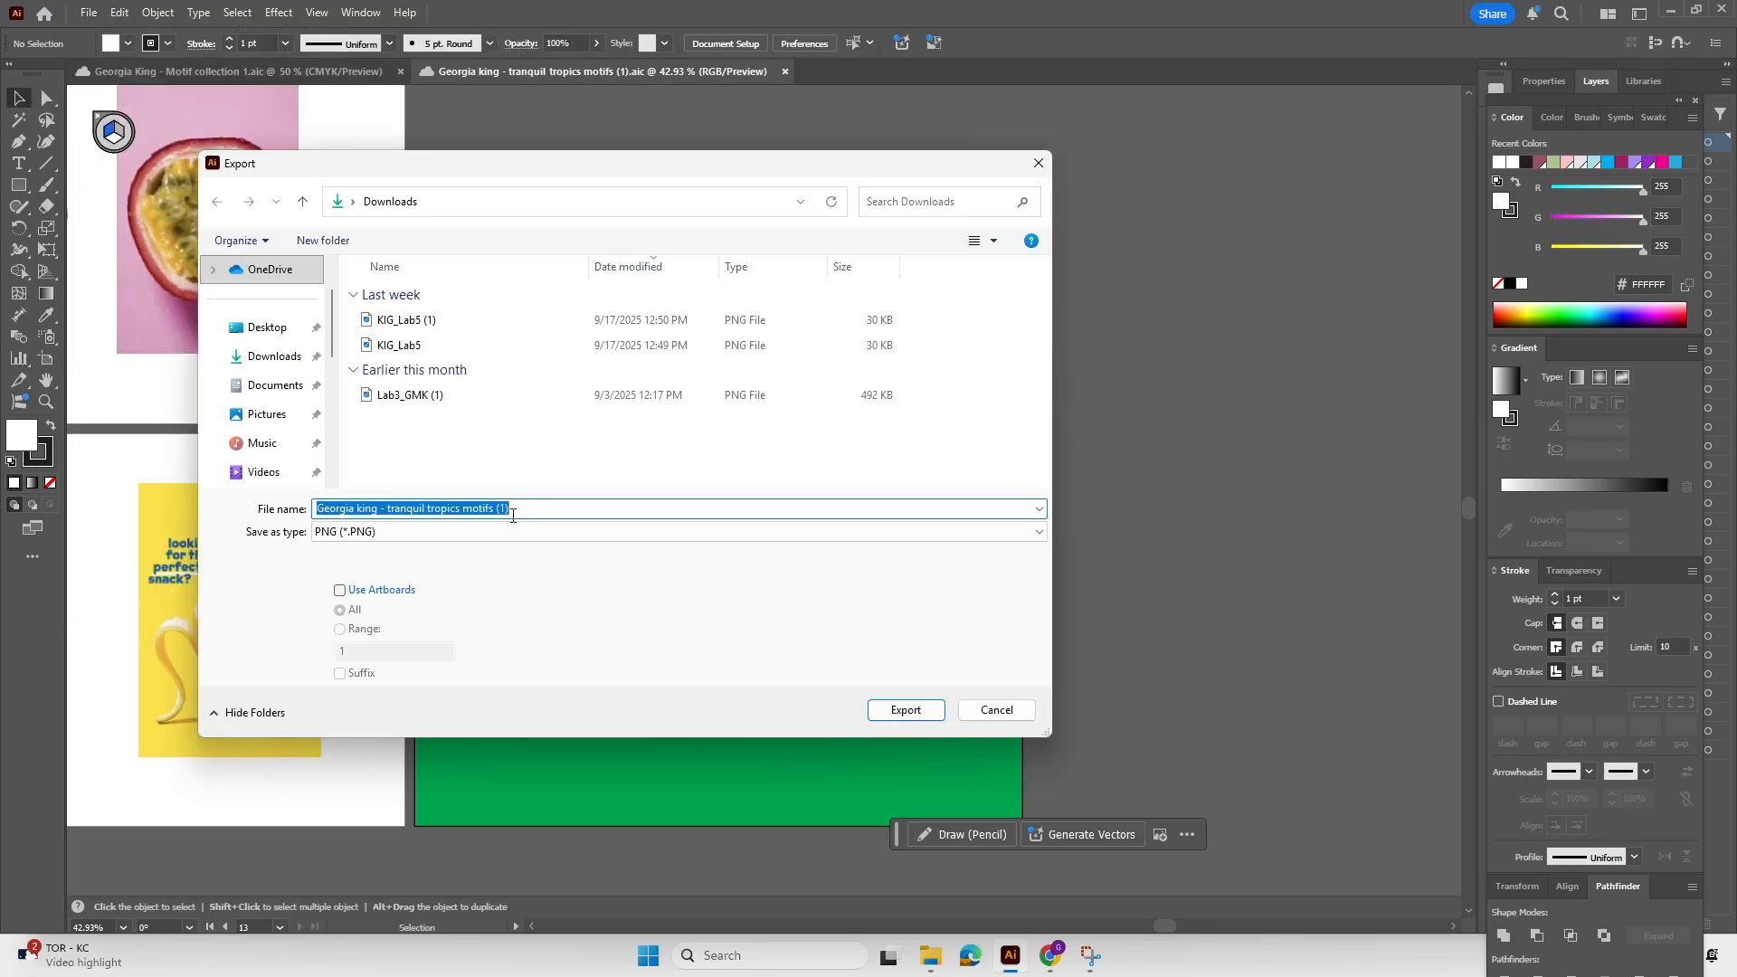
{"action": "left_click", "coordinate": [500, 531]}
{"action": "left_click", "coordinate": [496, 680]}
Name the export file "Example - Motifs Tiff" and limit the export to artboard 13.
{"action": "left_click", "coordinate": [537, 505]}
{"action": "double_click", "coordinate": [531, 507]}
{"action": "left_click_drag", "start_coordinate": [513, 513], "coordinate": [286, 523]}
{"action": "key", "text": "BackSpace"}
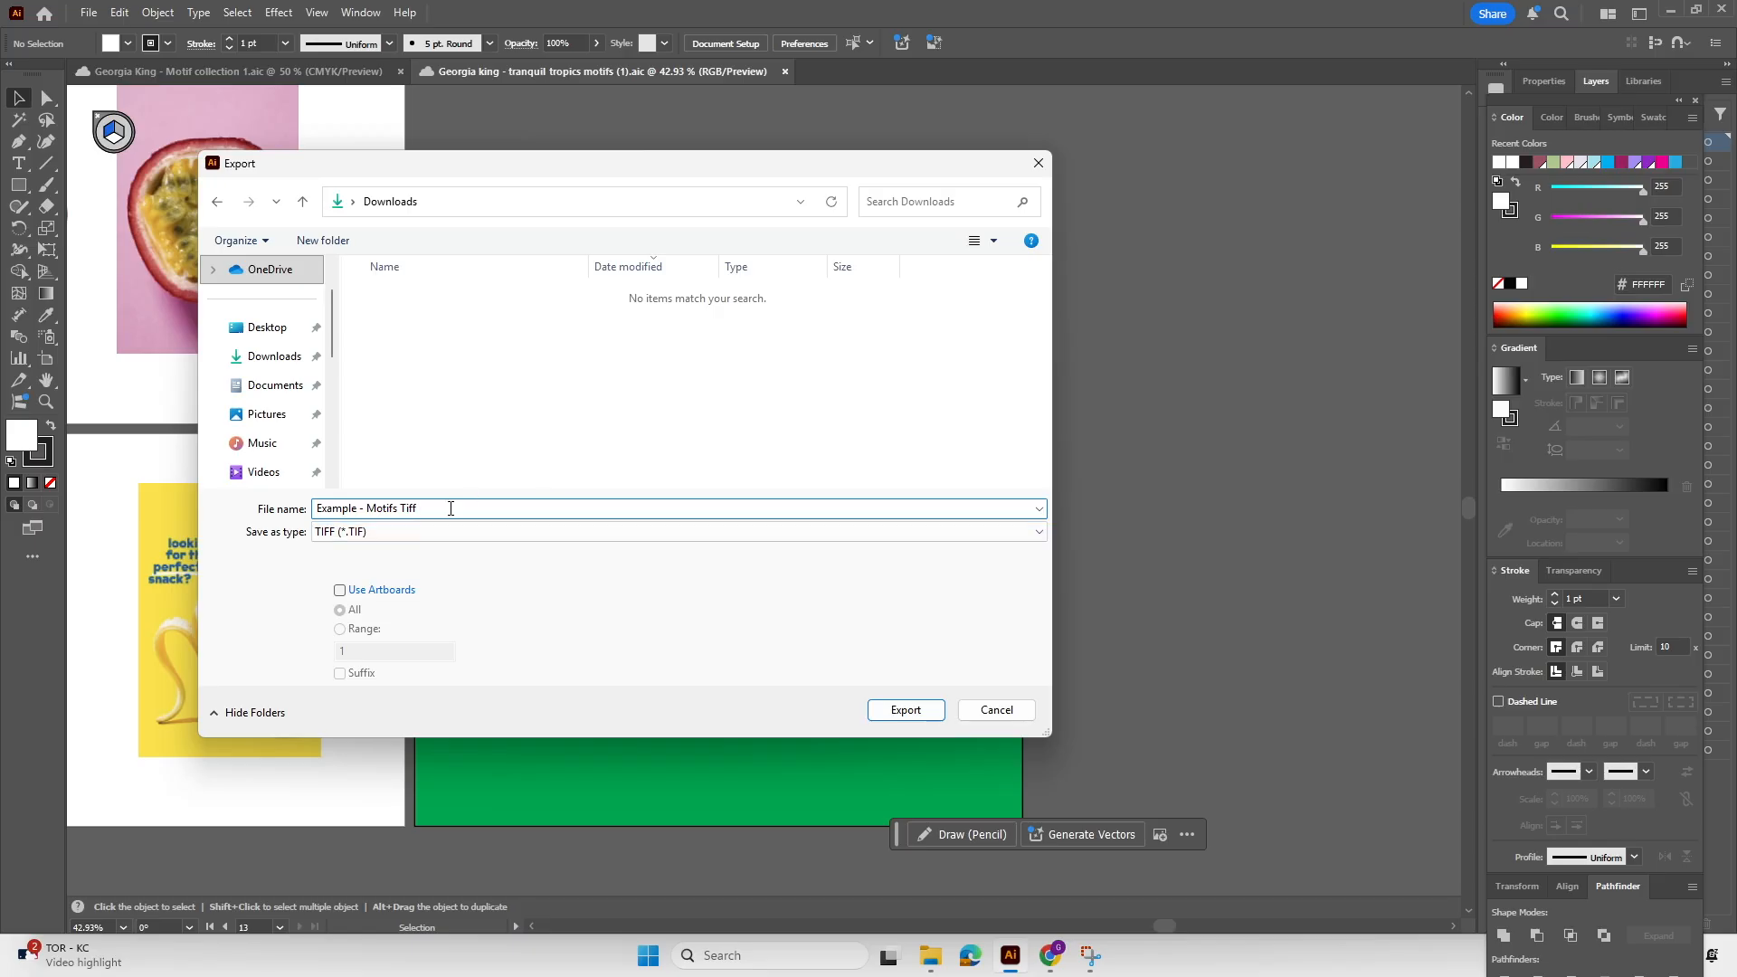
{"action": "left_click", "coordinate": [339, 590]}
{"action": "left_click", "coordinate": [340, 629]}
{"action": "left_click", "coordinate": [355, 650]}
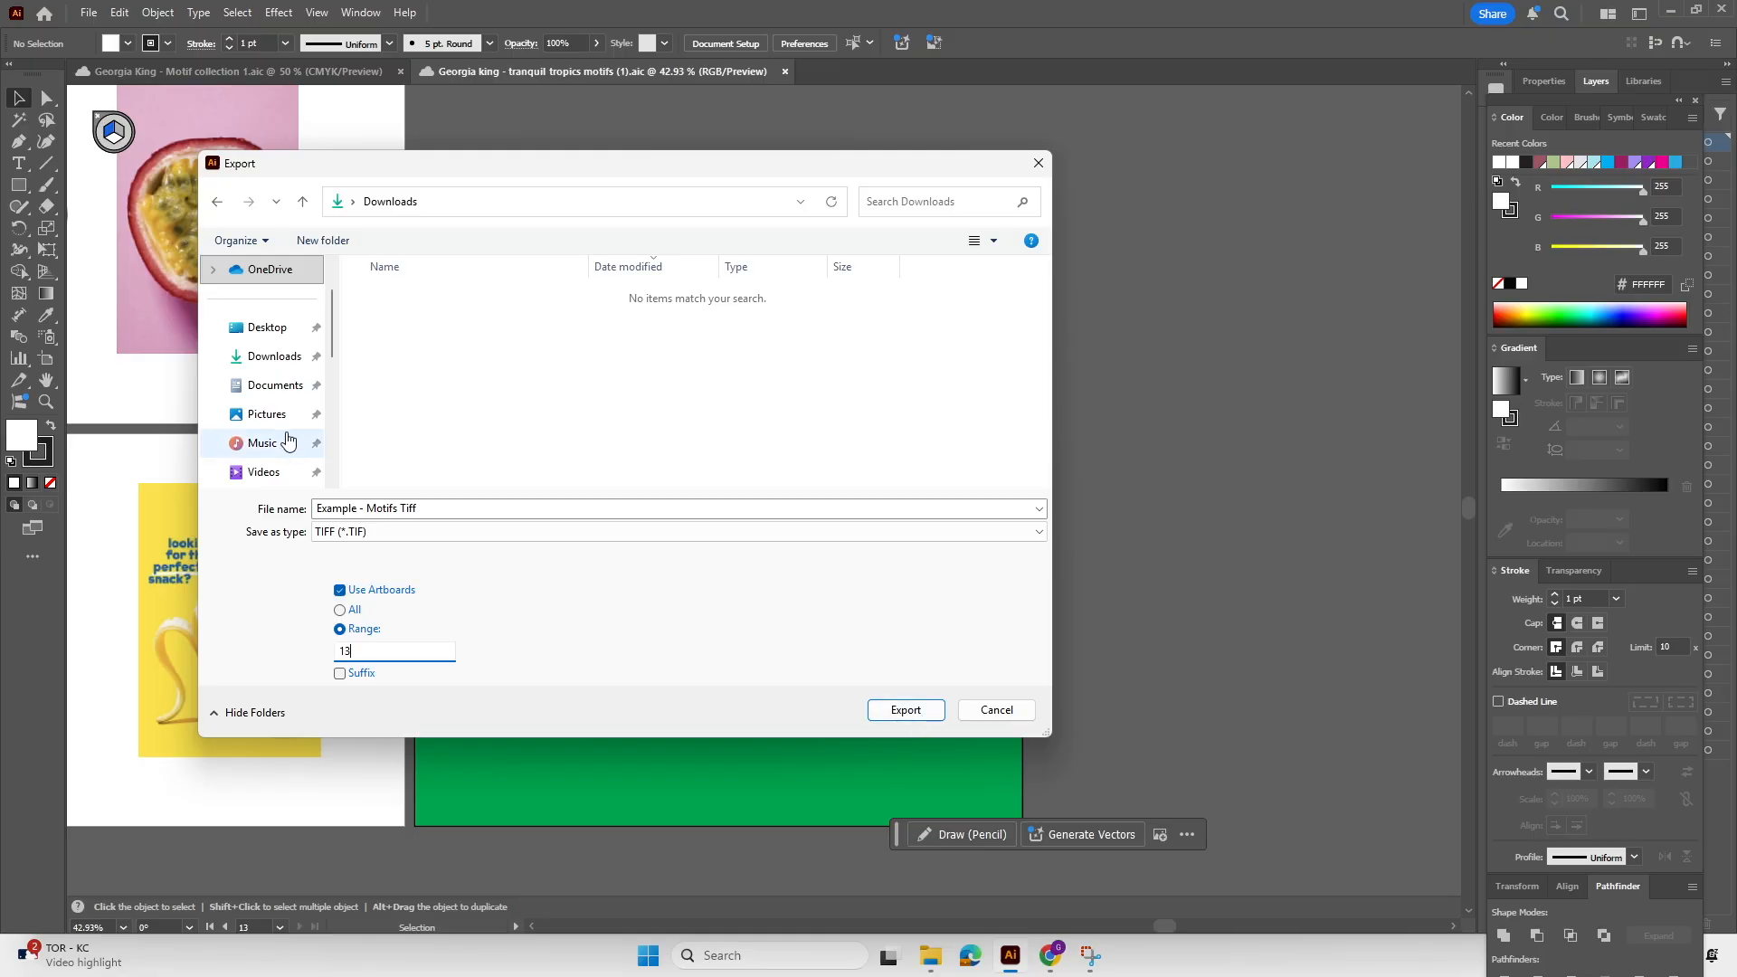
Choose the Examples folder under Google Drive (Q:), Shared drives, FTM 271, Fall 2025 as the export location.
{"action": "scroll", "coordinate": [283, 446], "scroll_direction": "down", "scroll_amount": 5}
{"action": "left_click", "coordinate": [280, 355]}
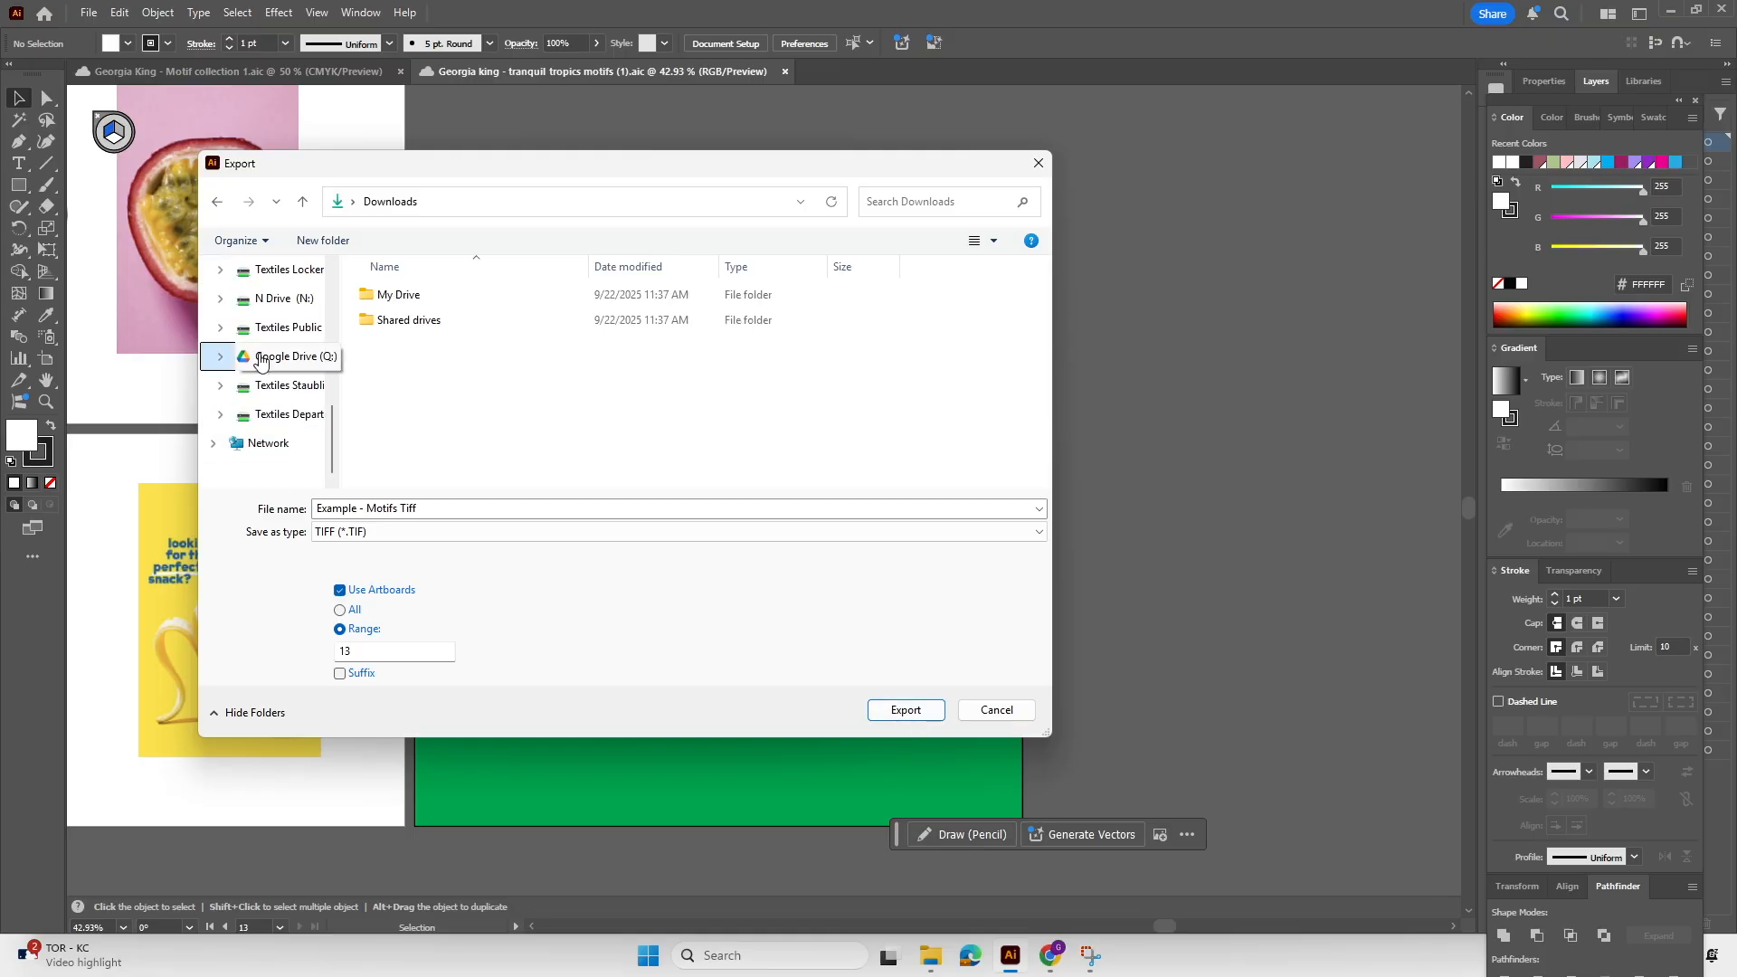
{"action": "double_click", "coordinate": [418, 321]}
{"action": "left_click", "coordinate": [462, 298]}
{"action": "double_click", "coordinate": [462, 300]}
{"action": "double_click", "coordinate": [464, 319]}
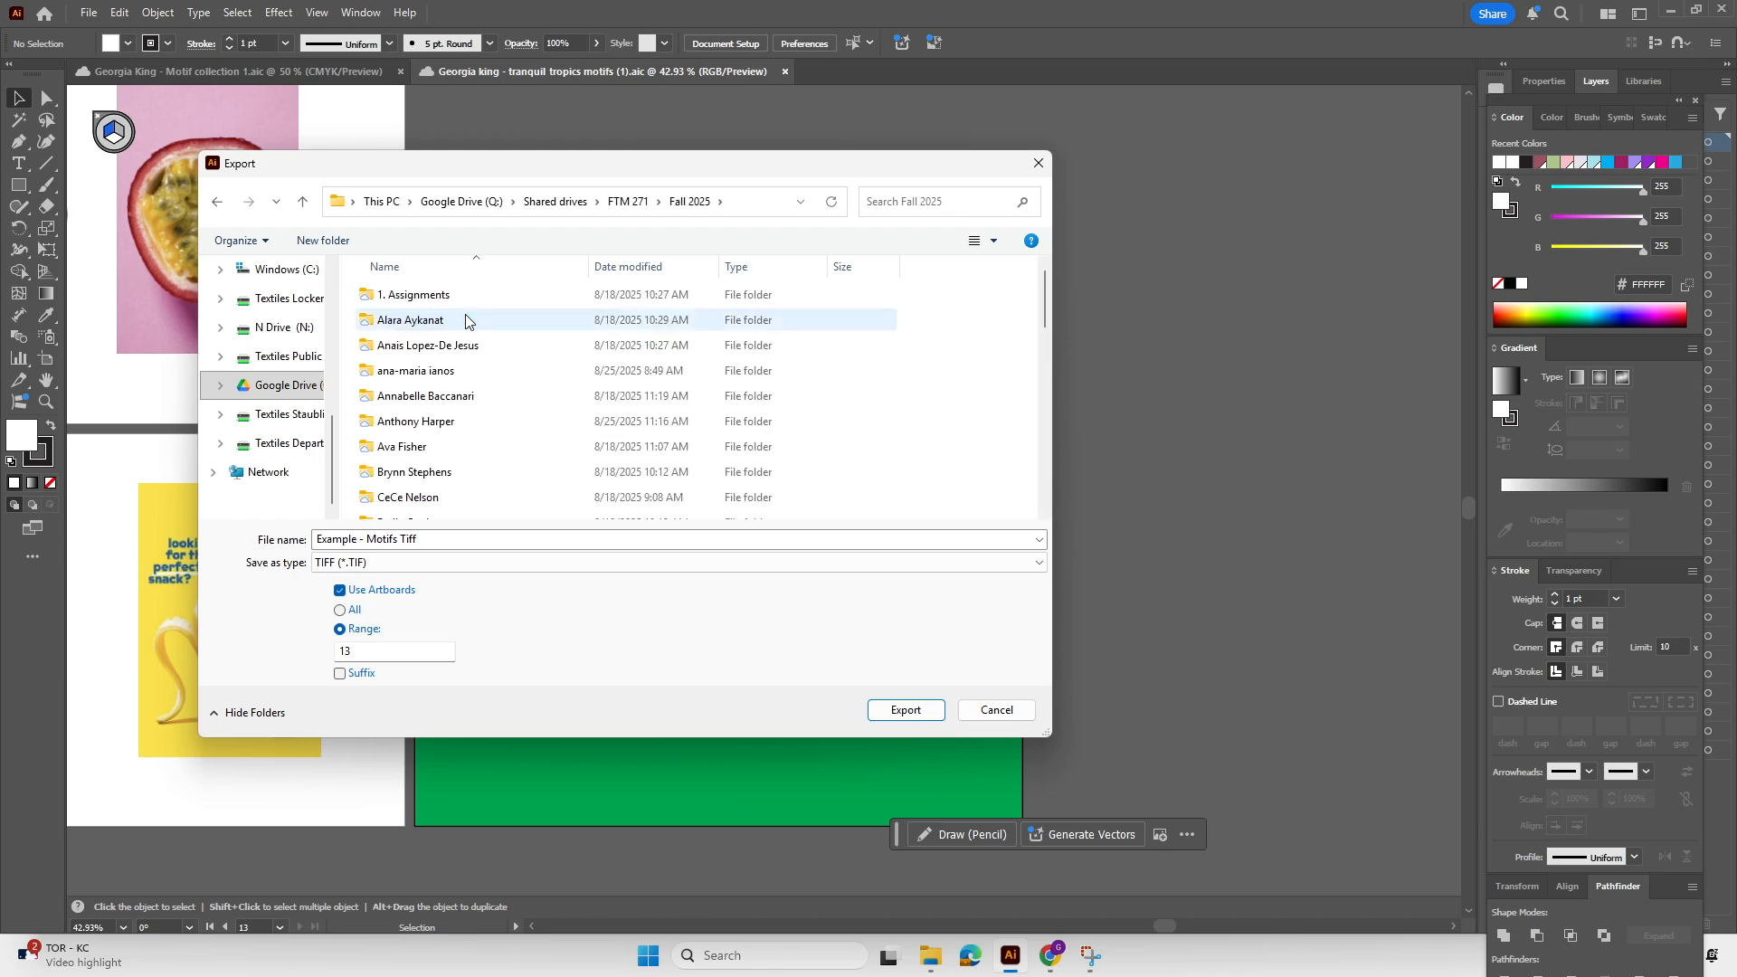
{"action": "scroll", "coordinate": [460, 426], "scroll_direction": "down", "scroll_amount": 5}
{"action": "scroll", "coordinate": [448, 449], "scroll_direction": "up", "scroll_amount": 5}
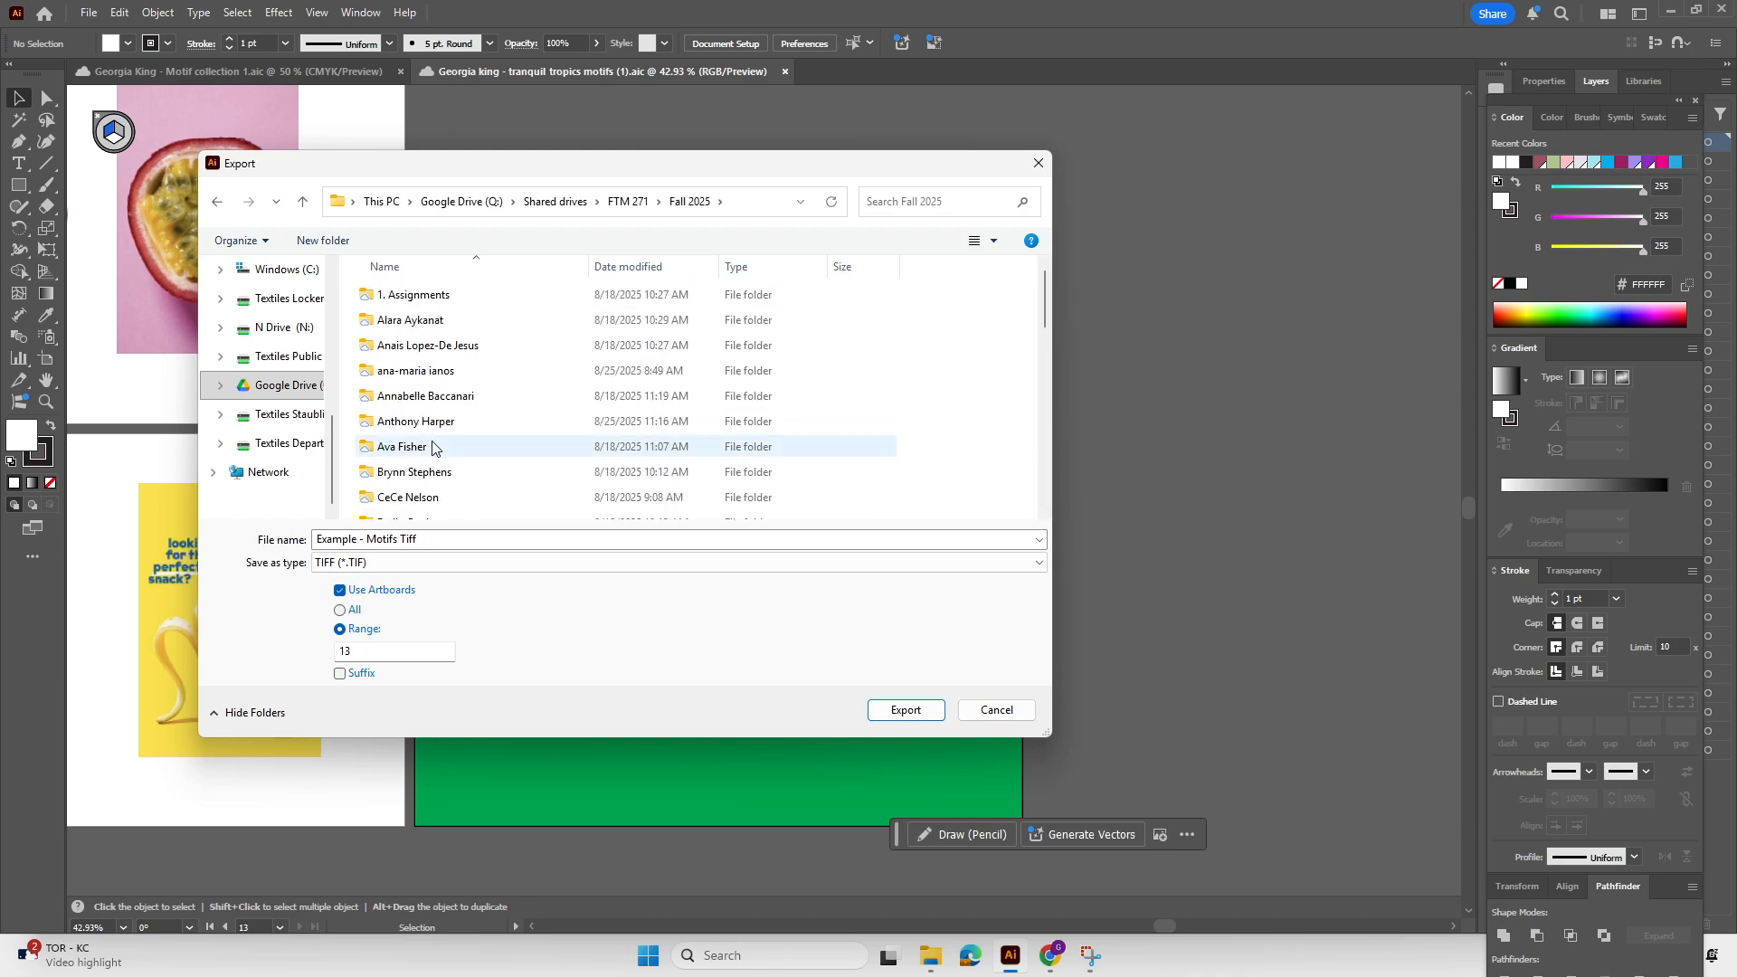
{"action": "scroll", "coordinate": [427, 480], "scroll_direction": "down", "scroll_amount": 1}
{"action": "left_click", "coordinate": [419, 507]}
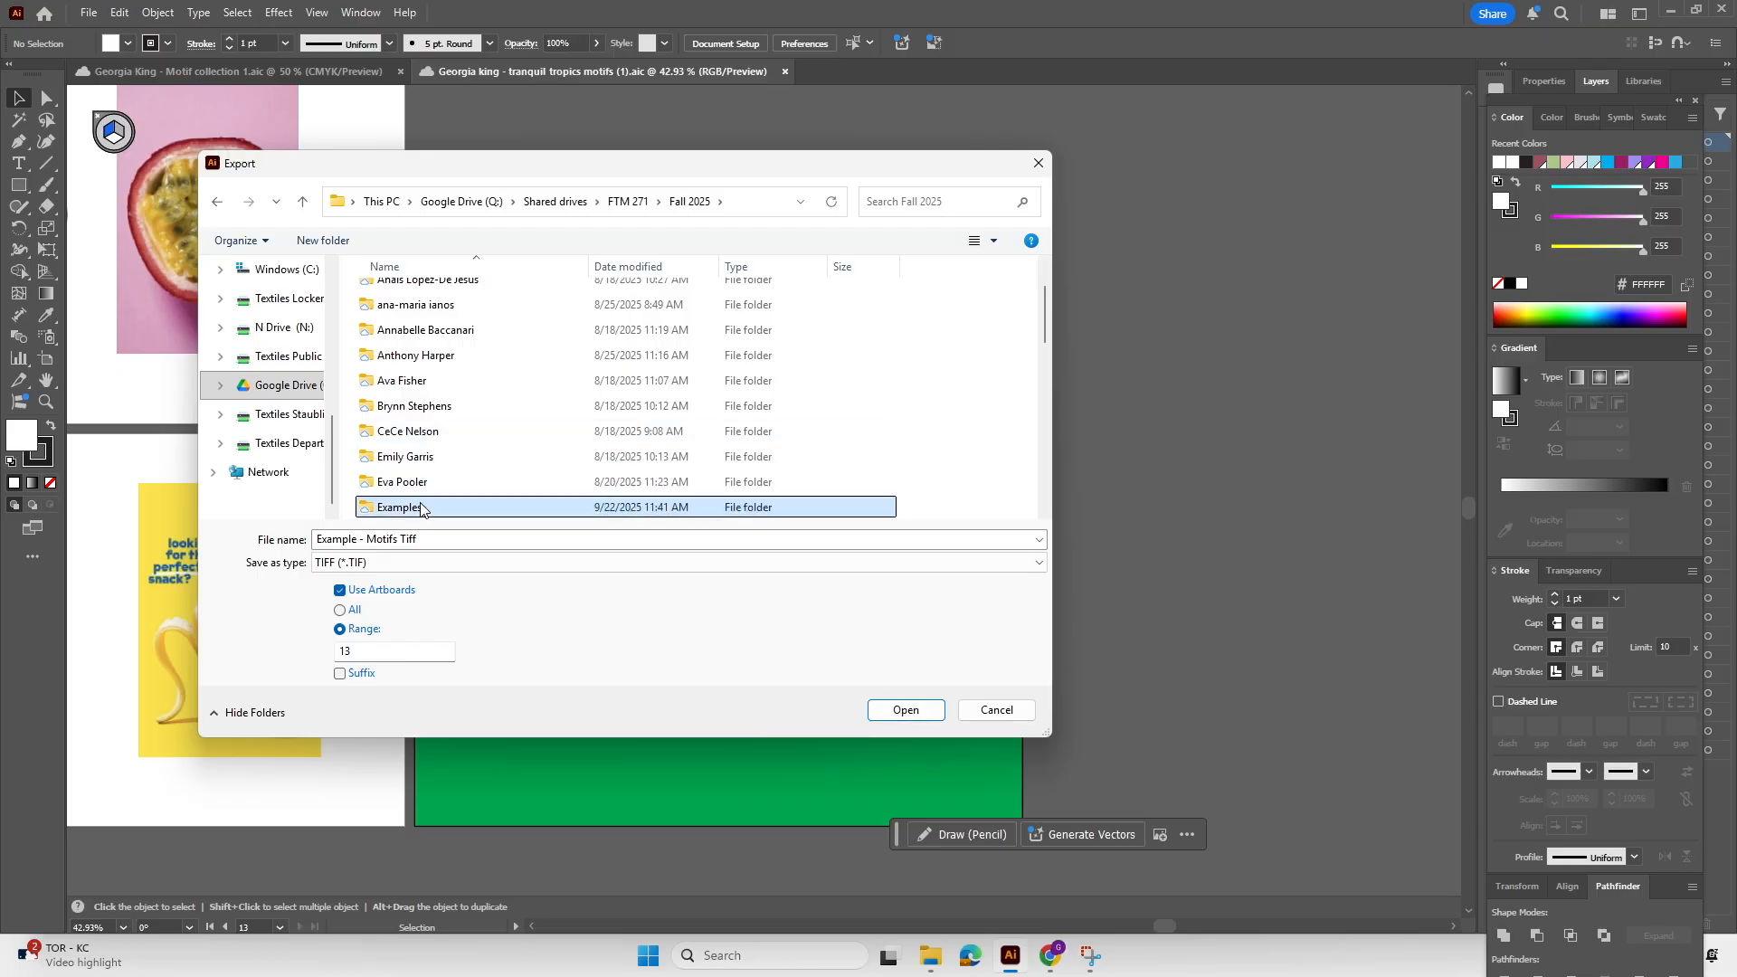
{"action": "left_click", "coordinate": [916, 712]}
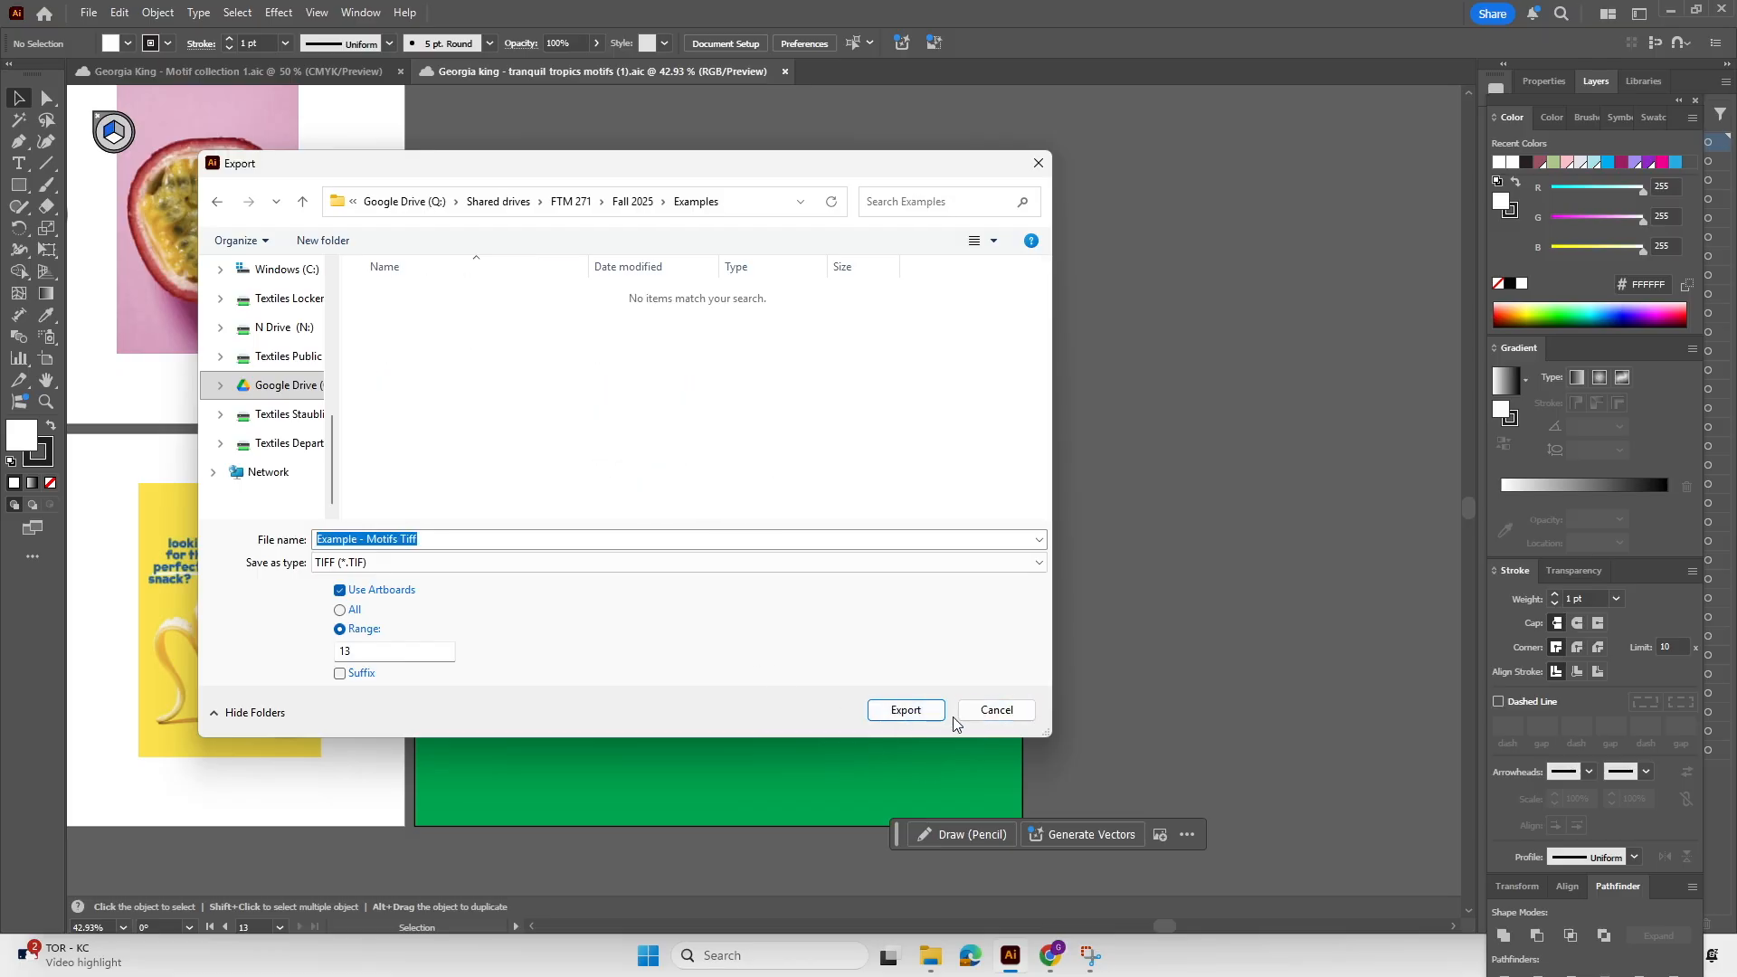
Export the TIFF with the RGB color model, High (300 ppi) resolution and Art Optimized anti-aliasing.
{"action": "left_click", "coordinate": [934, 713]}
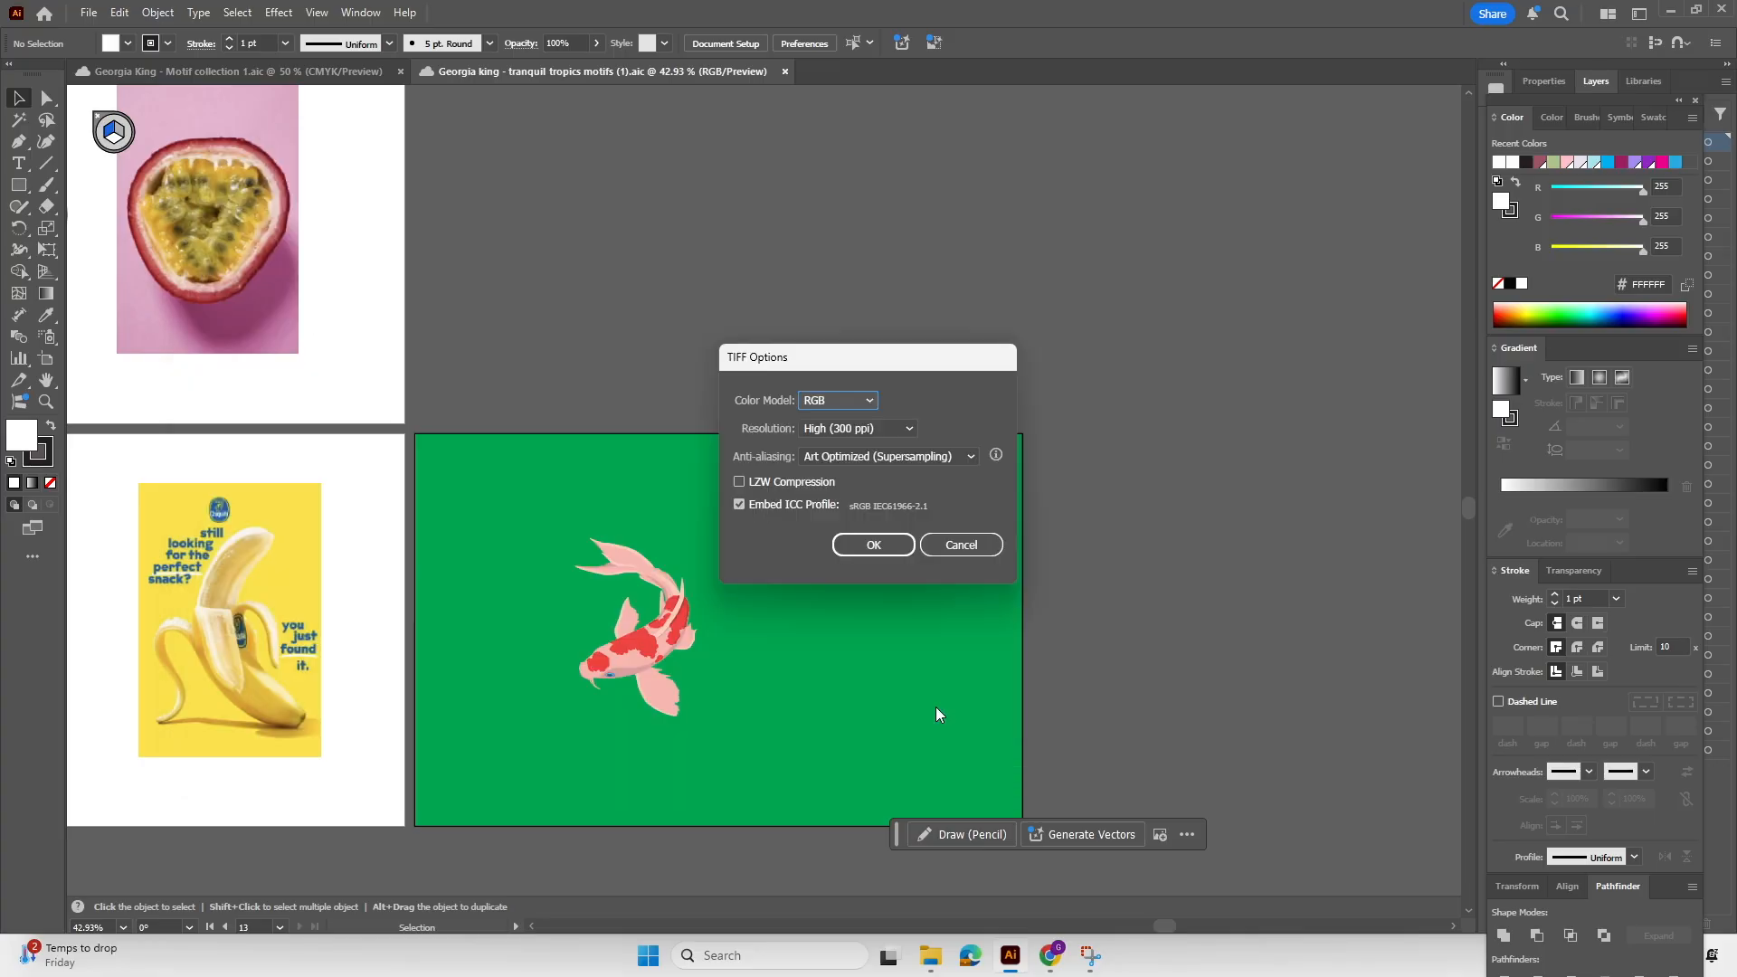
{"action": "left_click", "coordinate": [874, 544]}
Minimize Illustrator and launch Design and Repeat from the NedGraphics Applications folder on the desktop.
{"action": "left_click", "coordinate": [1670, 11]}
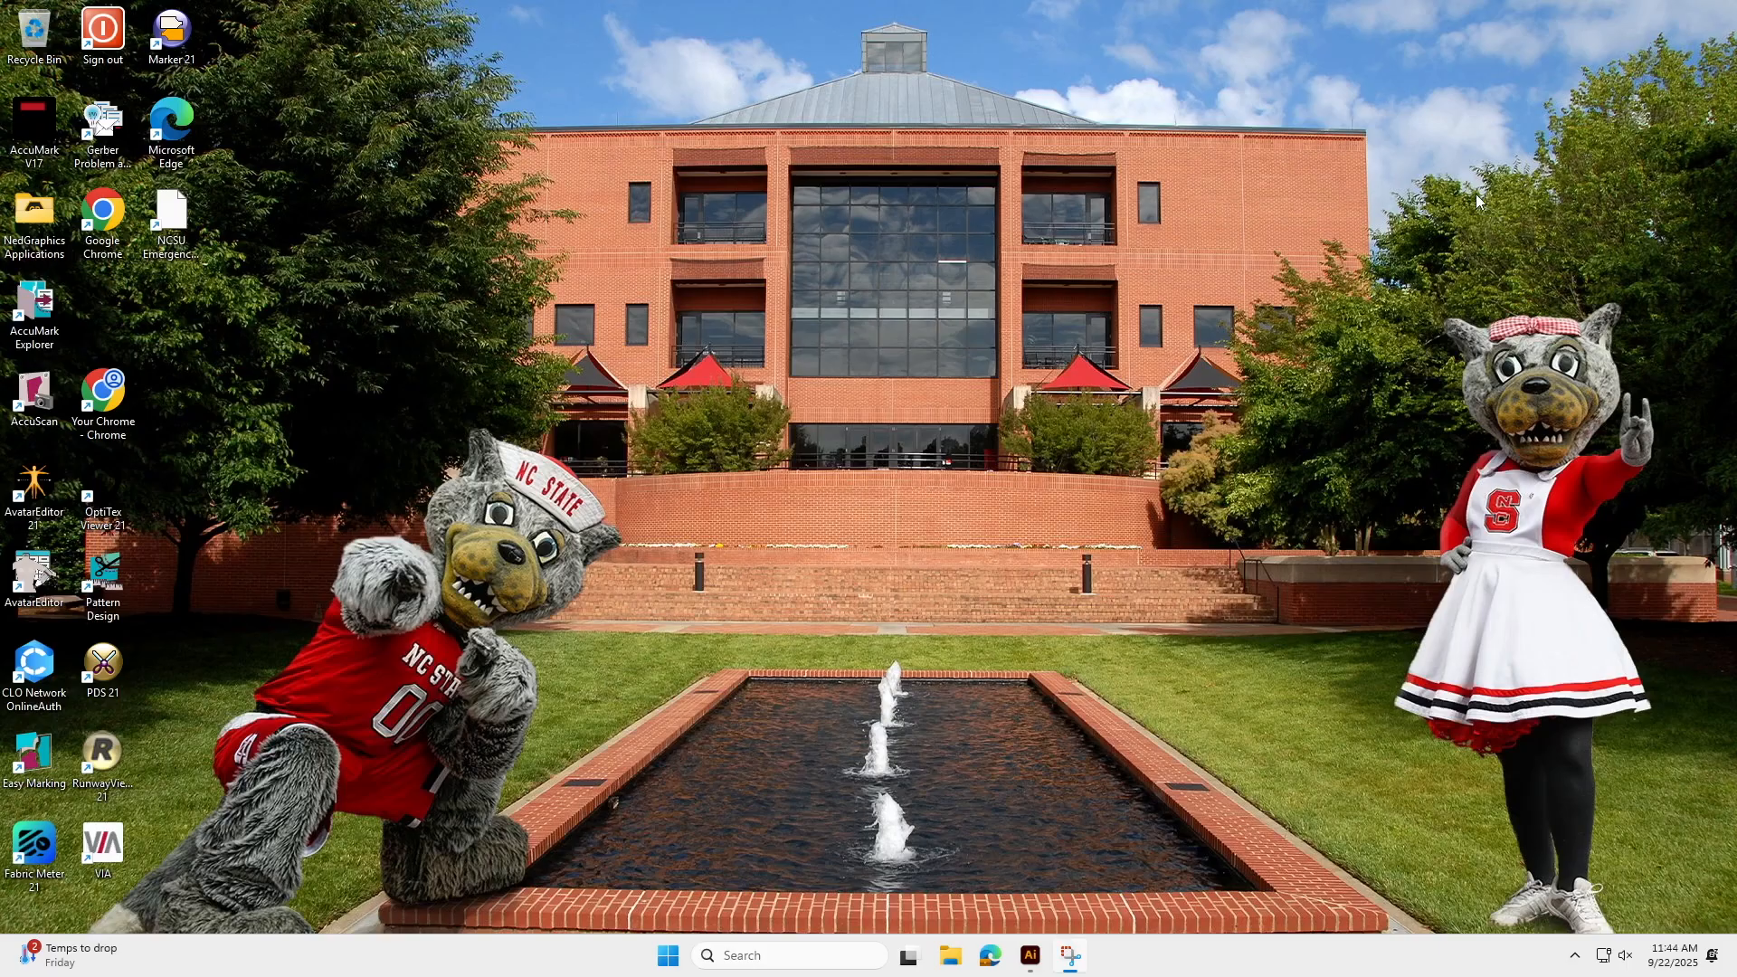
{"action": "double_click", "coordinate": [7, 201]}
{"action": "left_click", "coordinate": [584, 344]}
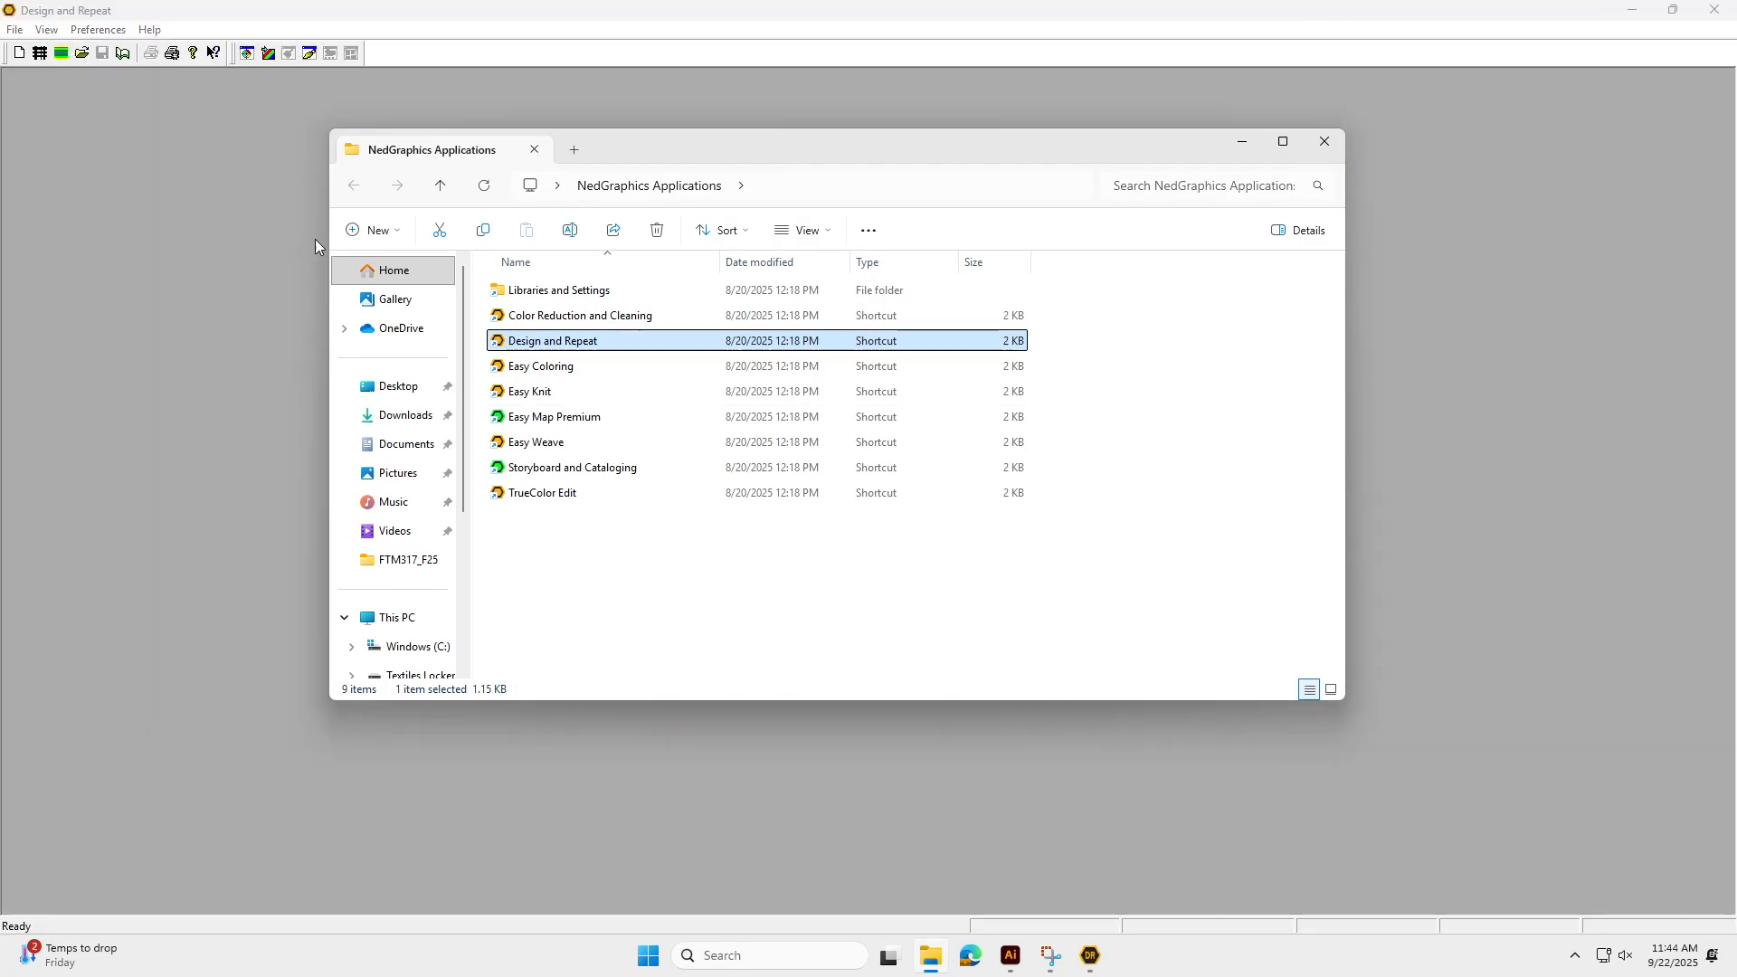
{"action": "left_click", "coordinate": [315, 238]}
Open Example - Motifs Tiff.tif from the shared FTM 271 Fall 2025 Examples folder for color reduction and cleaning.
{"action": "left_click", "coordinate": [11, 29]}
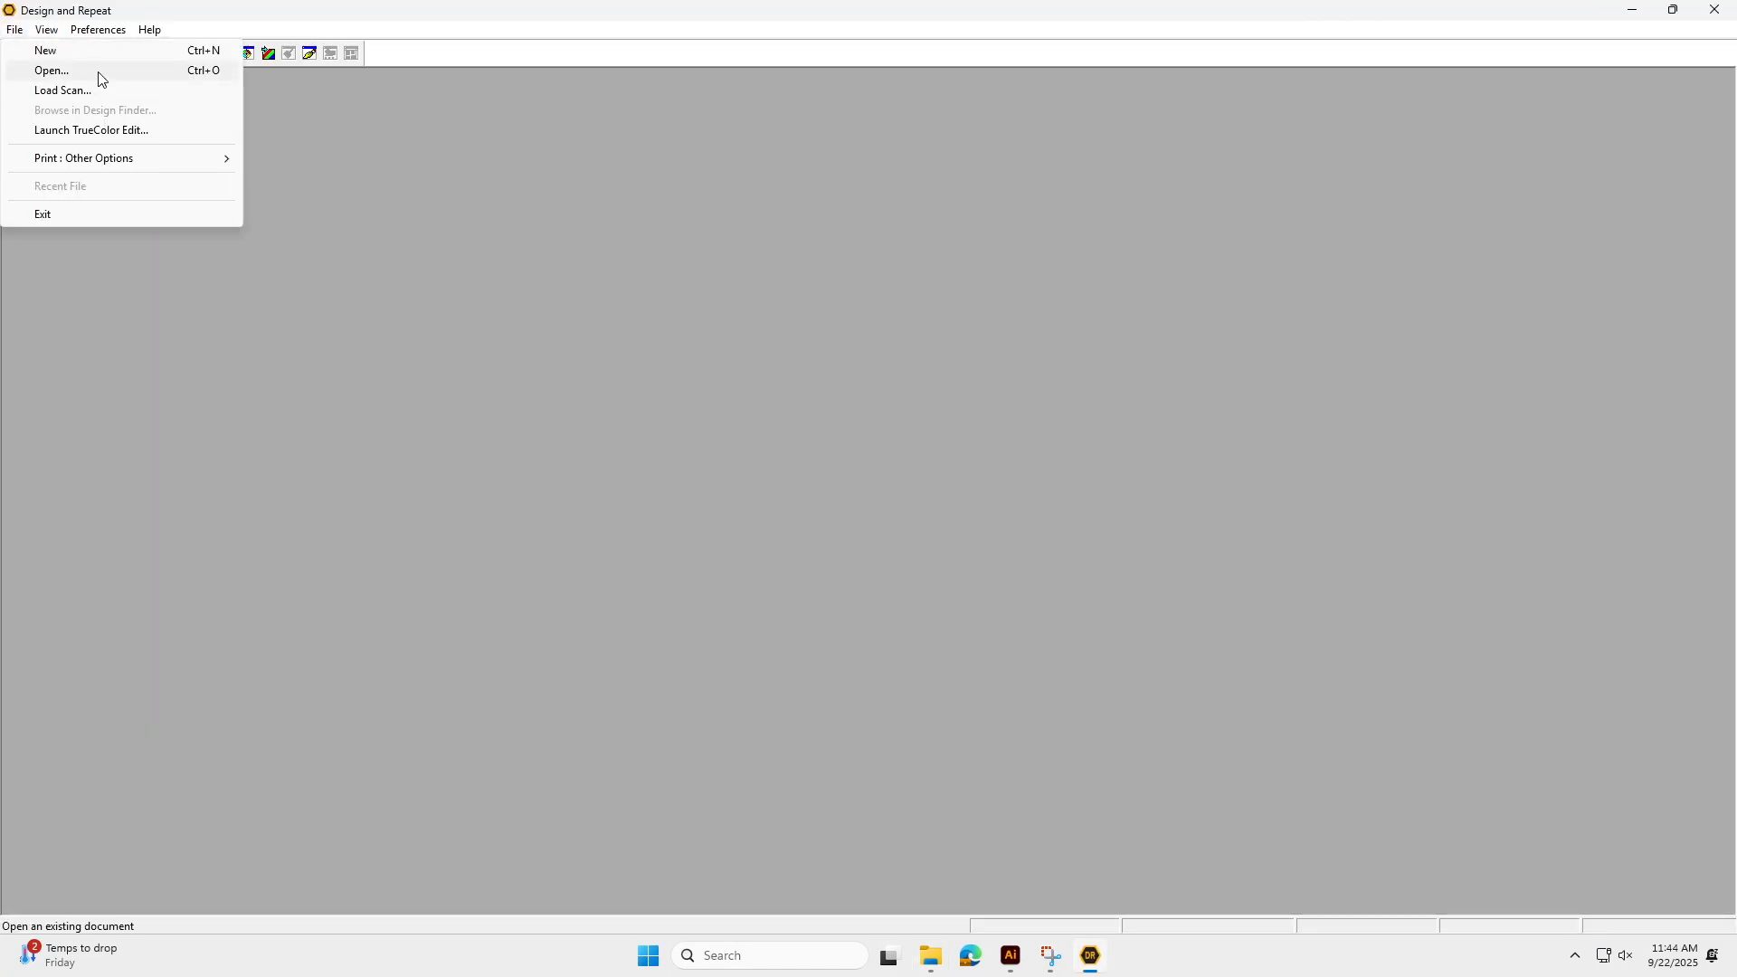
{"action": "left_click", "coordinate": [101, 71]}
{"action": "left_click", "coordinate": [663, 530]}
{"action": "double_click", "coordinate": [860, 404]}
{"action": "double_click", "coordinate": [843, 383]}
{"action": "double_click", "coordinate": [851, 405]}
{"action": "scroll", "coordinate": [842, 479], "scroll_direction": "down", "scroll_amount": 10}
{"action": "scroll", "coordinate": [834, 504], "scroll_direction": "up", "scroll_amount": 6}
{"action": "double_click", "coordinate": [810, 453]}
{"action": "left_click", "coordinate": [814, 450]}
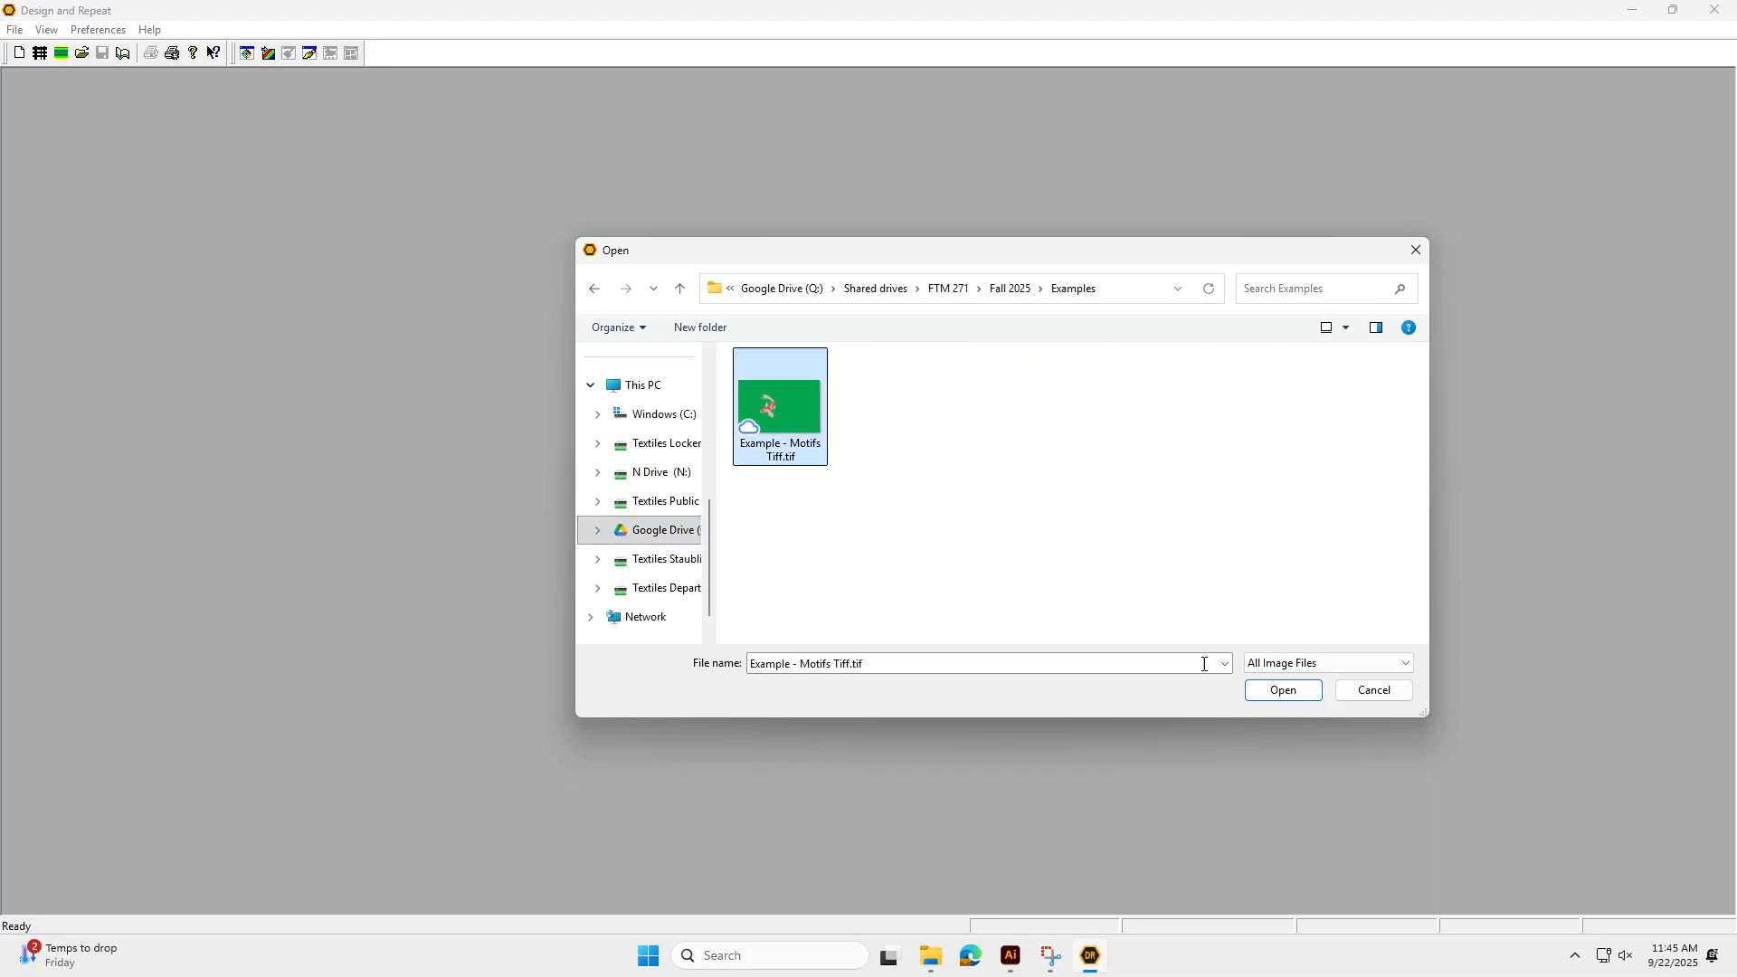
{"action": "left_click", "coordinate": [1282, 690]}
{"action": "left_click", "coordinate": [854, 497]}
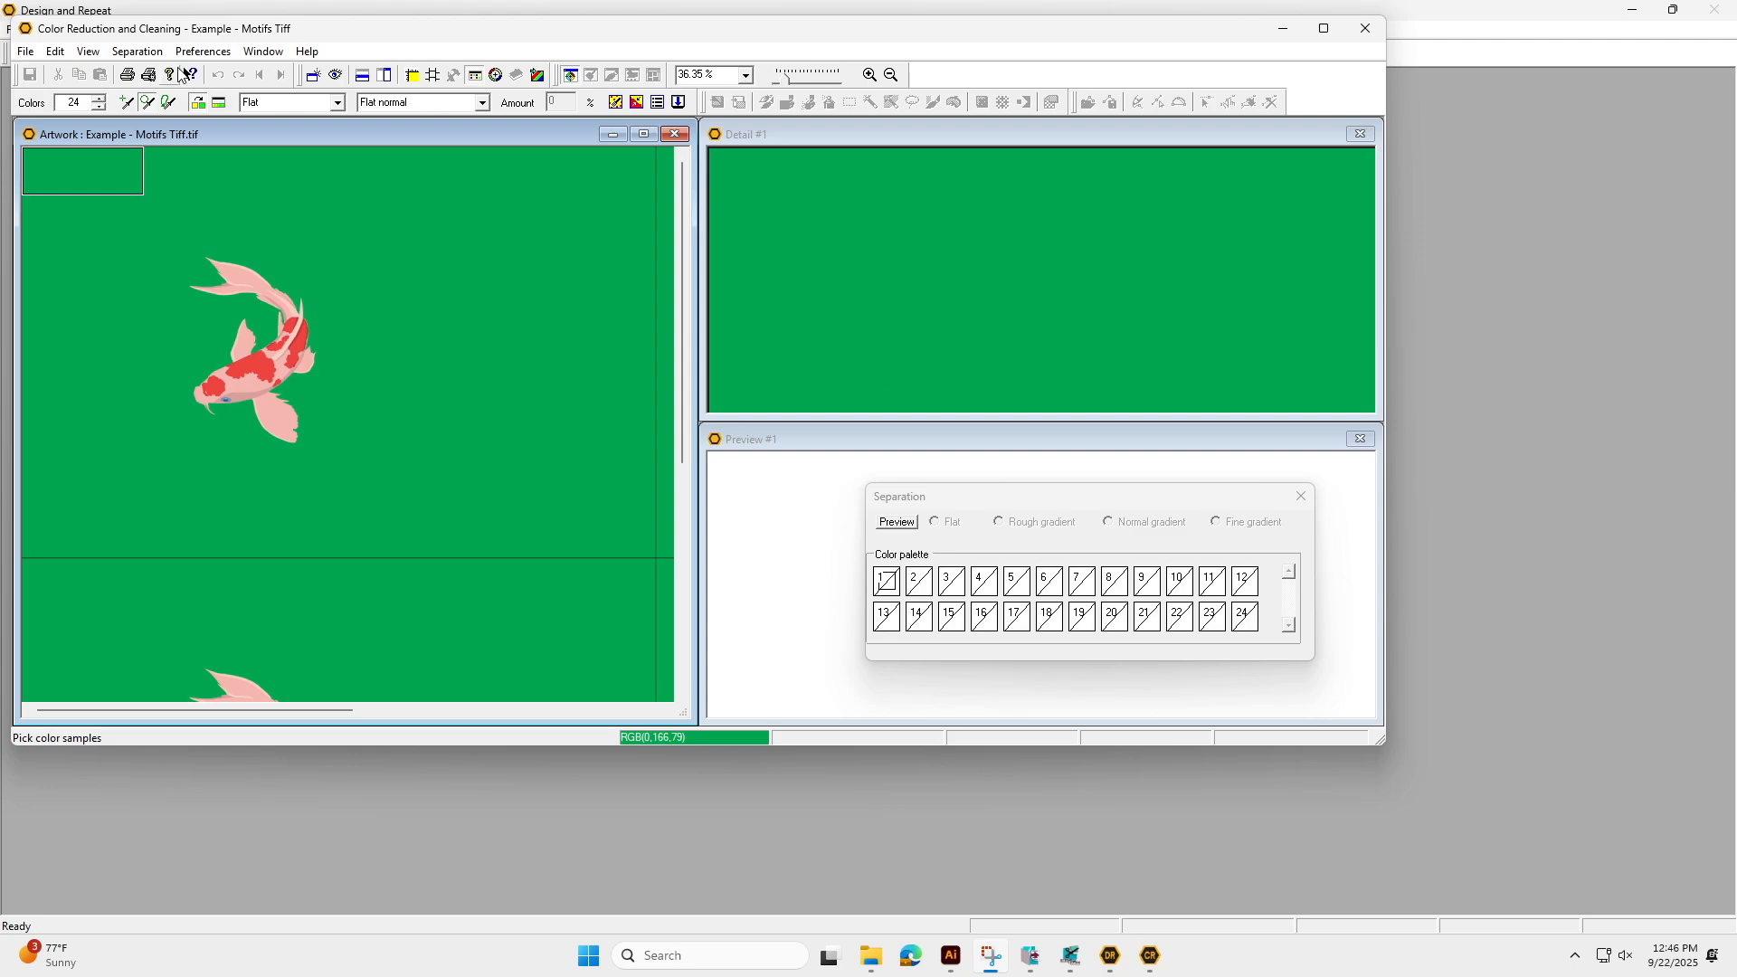
Center the detail view on the koi's body and sample its red, pink and light peach into palette channels 1 to 3.
{"action": "left_click", "coordinate": [282, 342]}
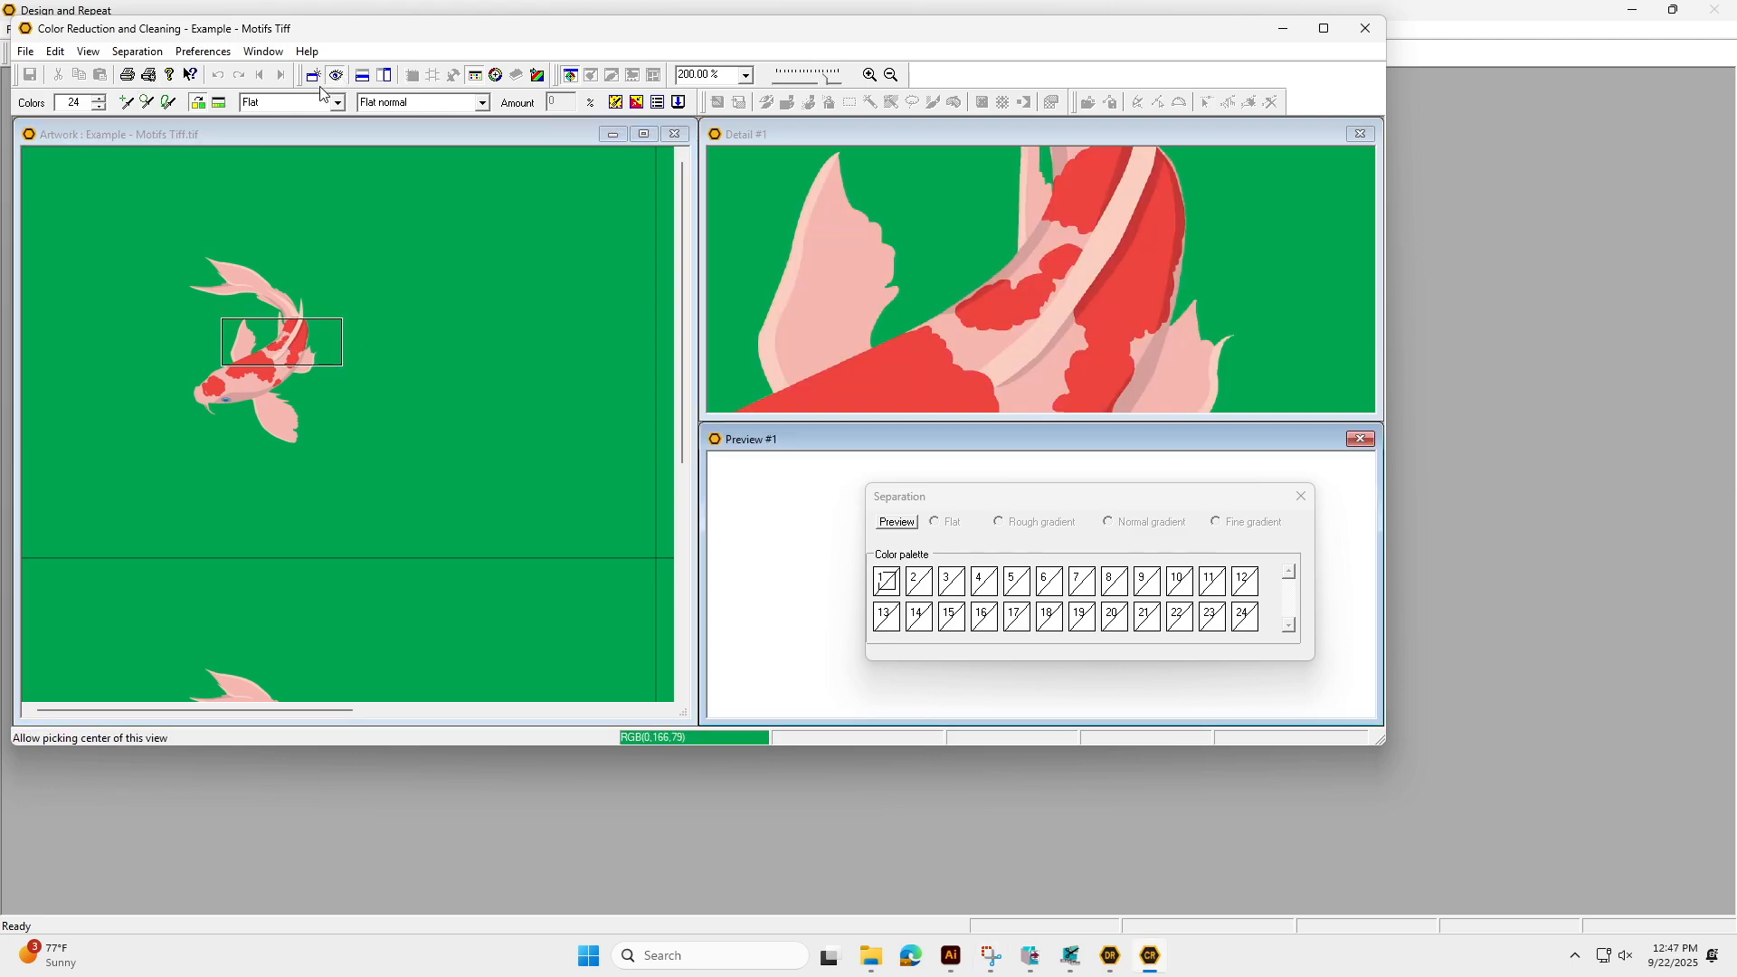
{"action": "left_click", "coordinate": [127, 102]}
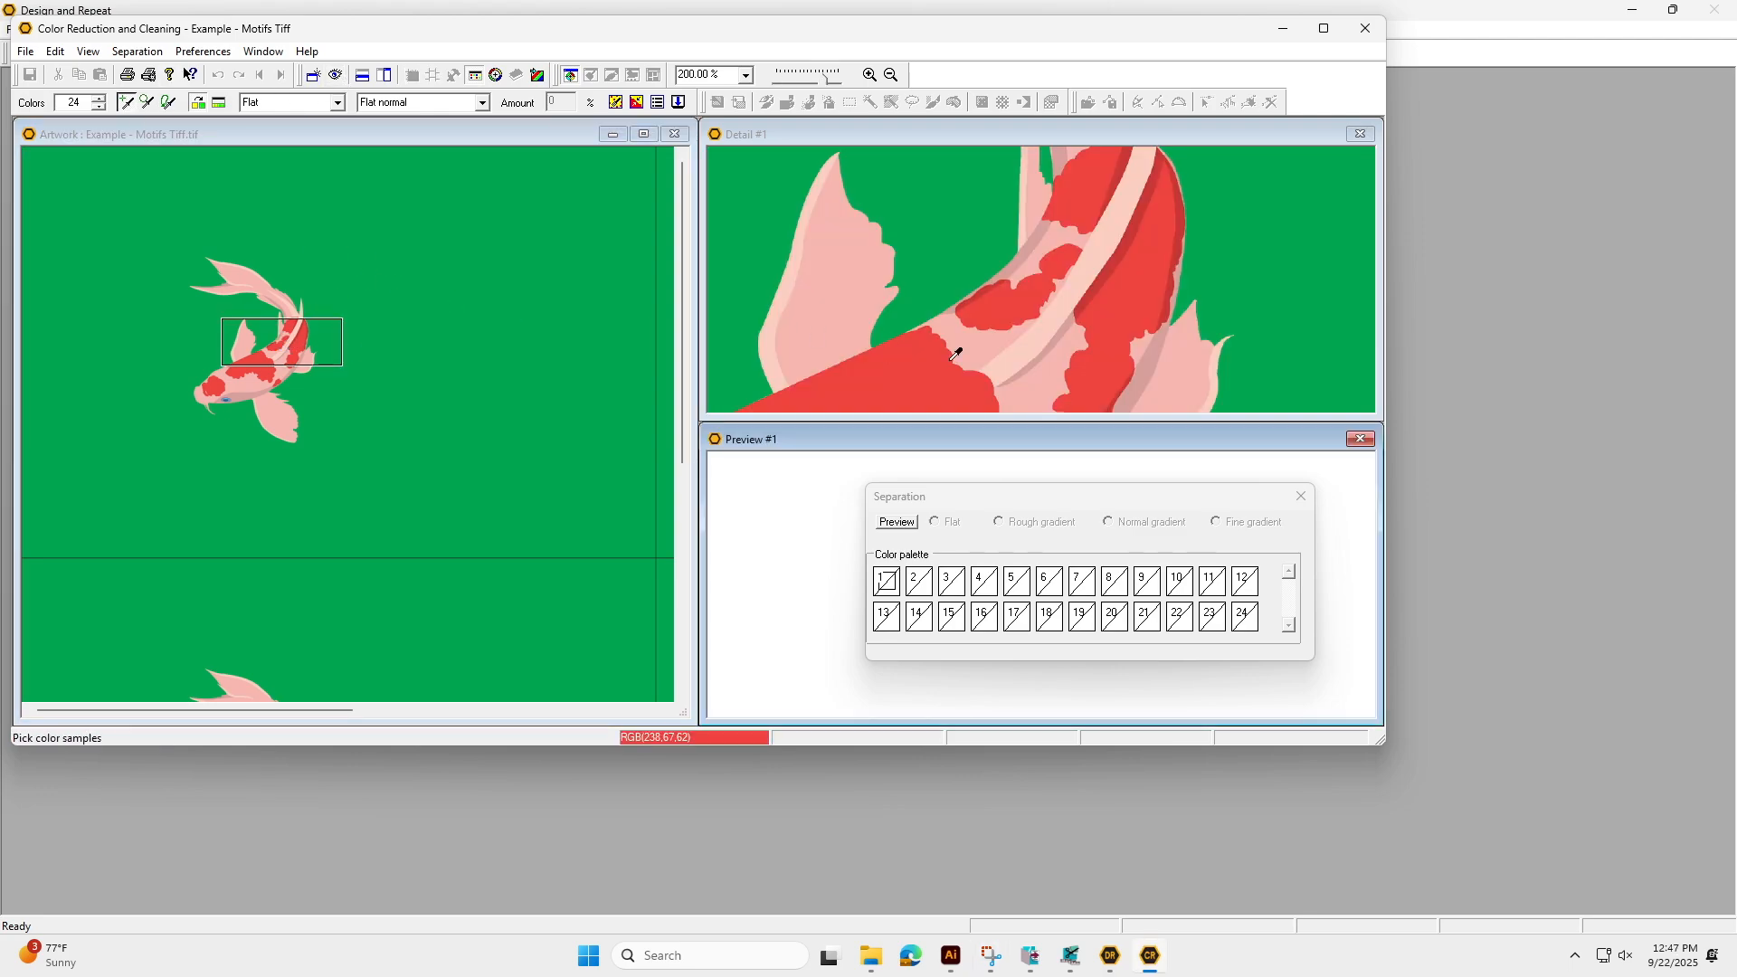
{"action": "left_click", "coordinate": [1001, 306]}
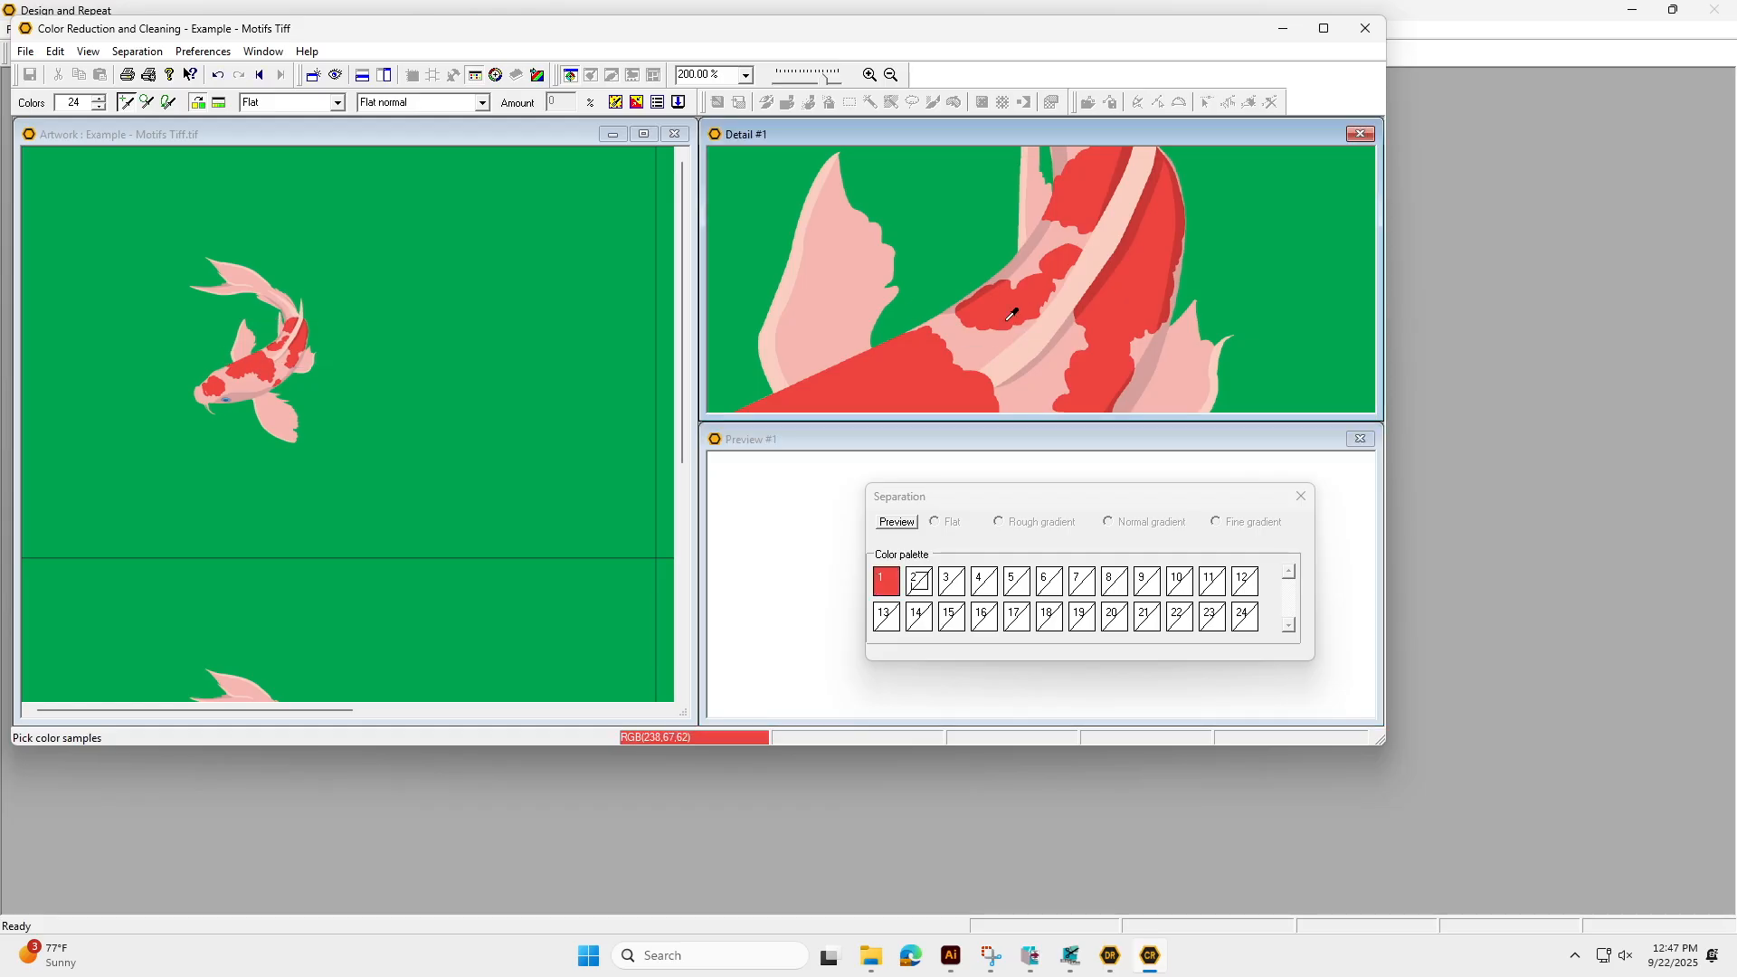
{"action": "left_click", "coordinate": [829, 285]}
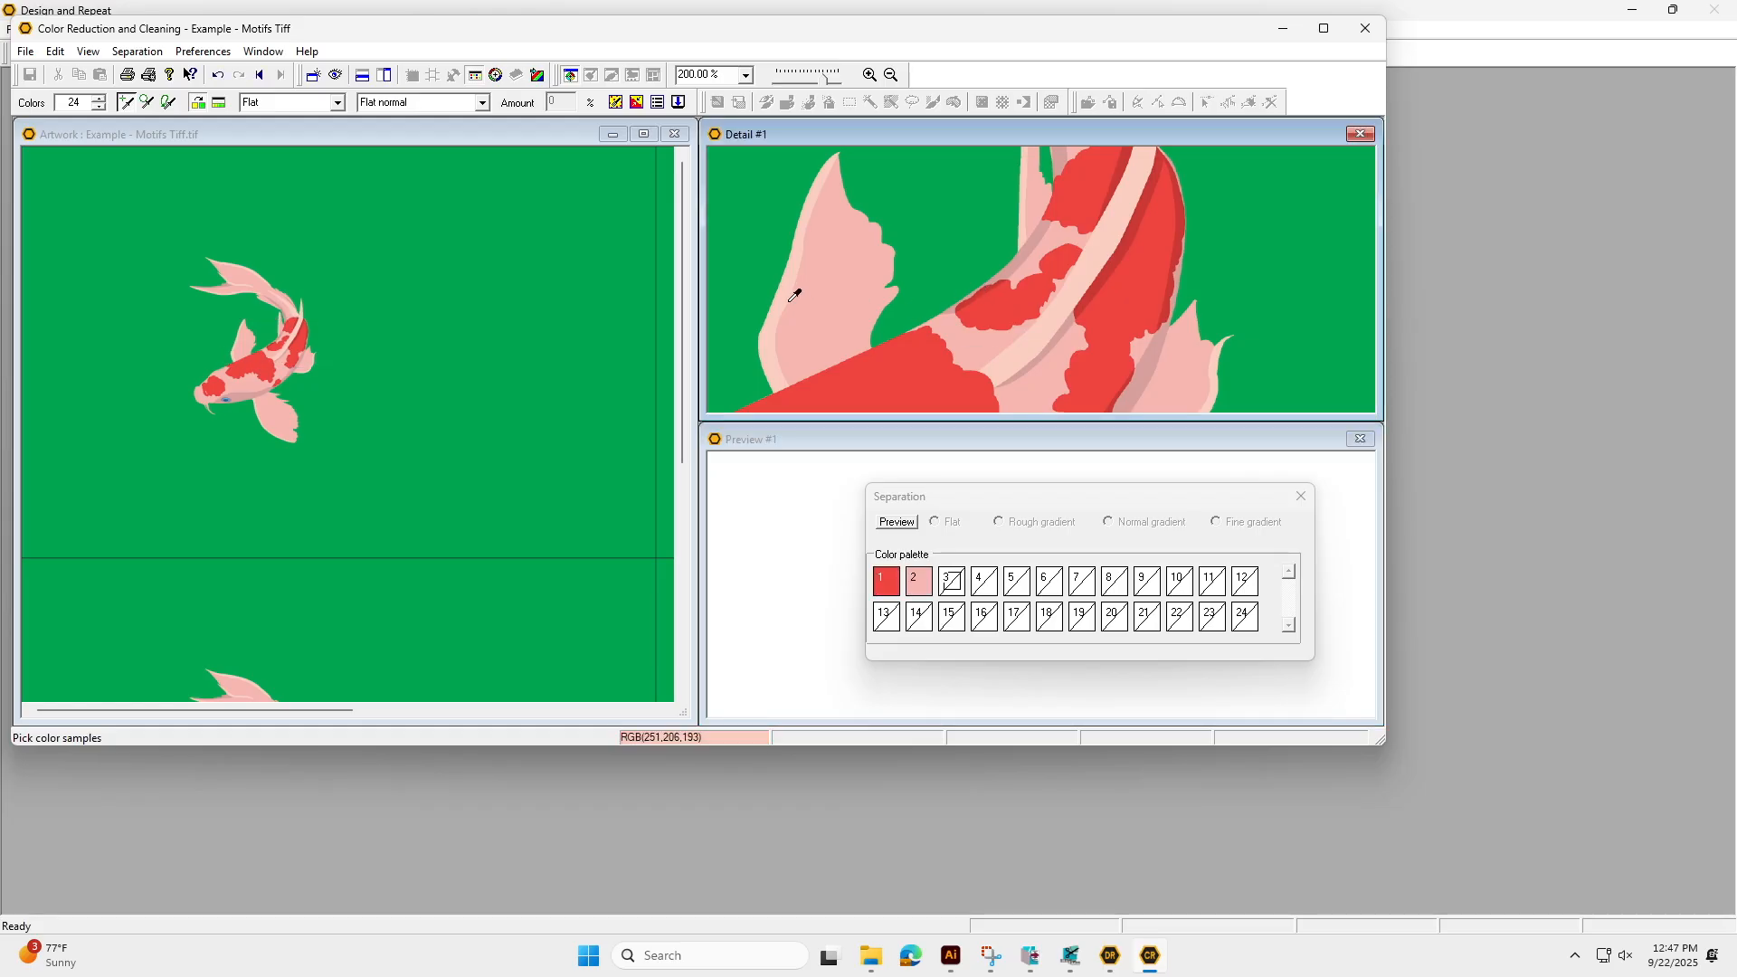
{"action": "left_click", "coordinate": [788, 293]}
{"action": "left_click", "coordinate": [788, 310]}
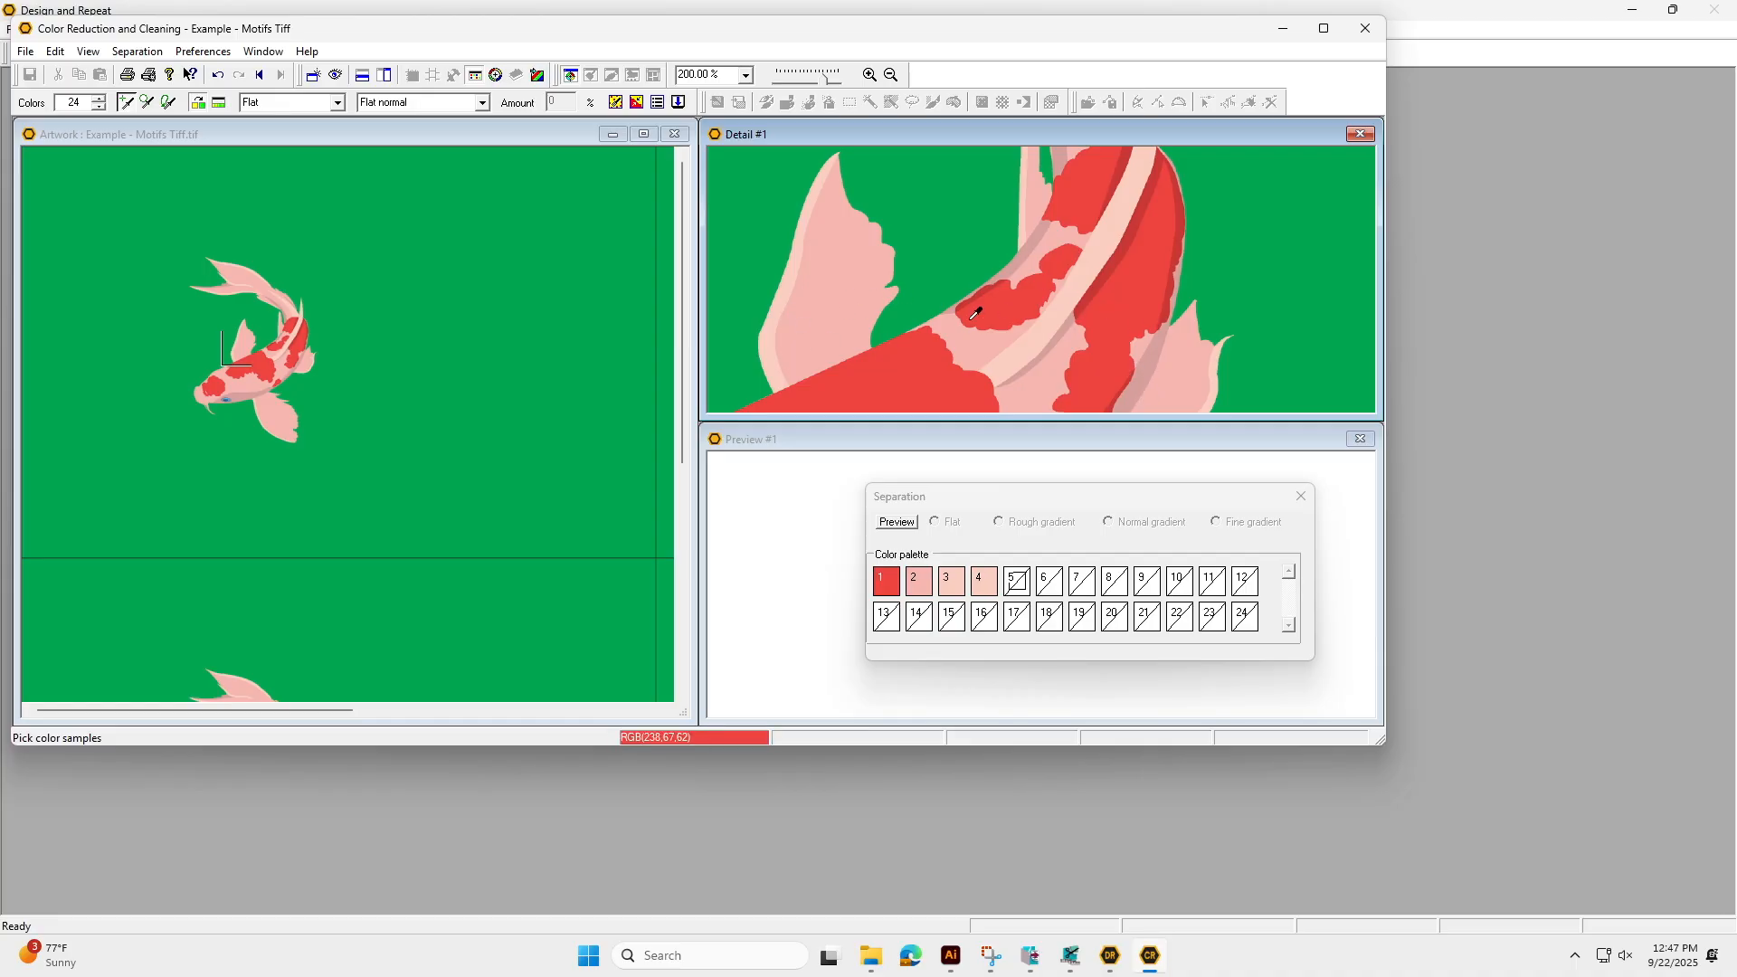
{"action": "left_click", "coordinate": [1020, 260]}
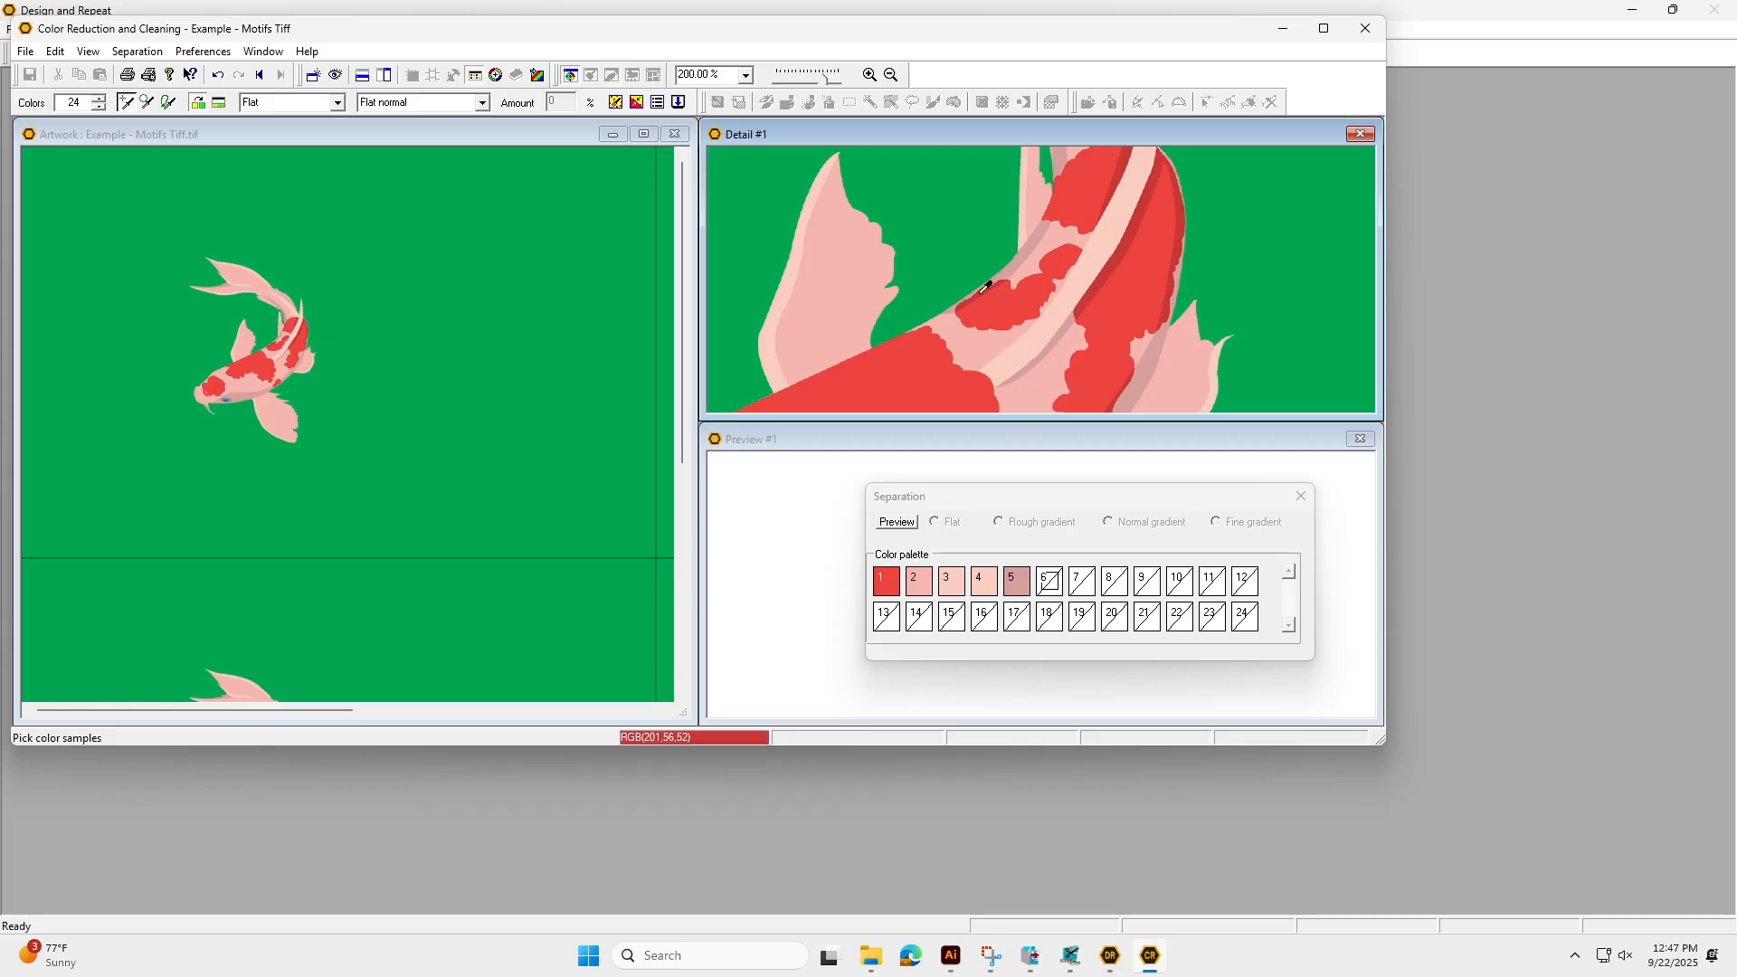
{"action": "left_click", "coordinate": [989, 590]}
{"action": "left_click", "coordinate": [1012, 264]}
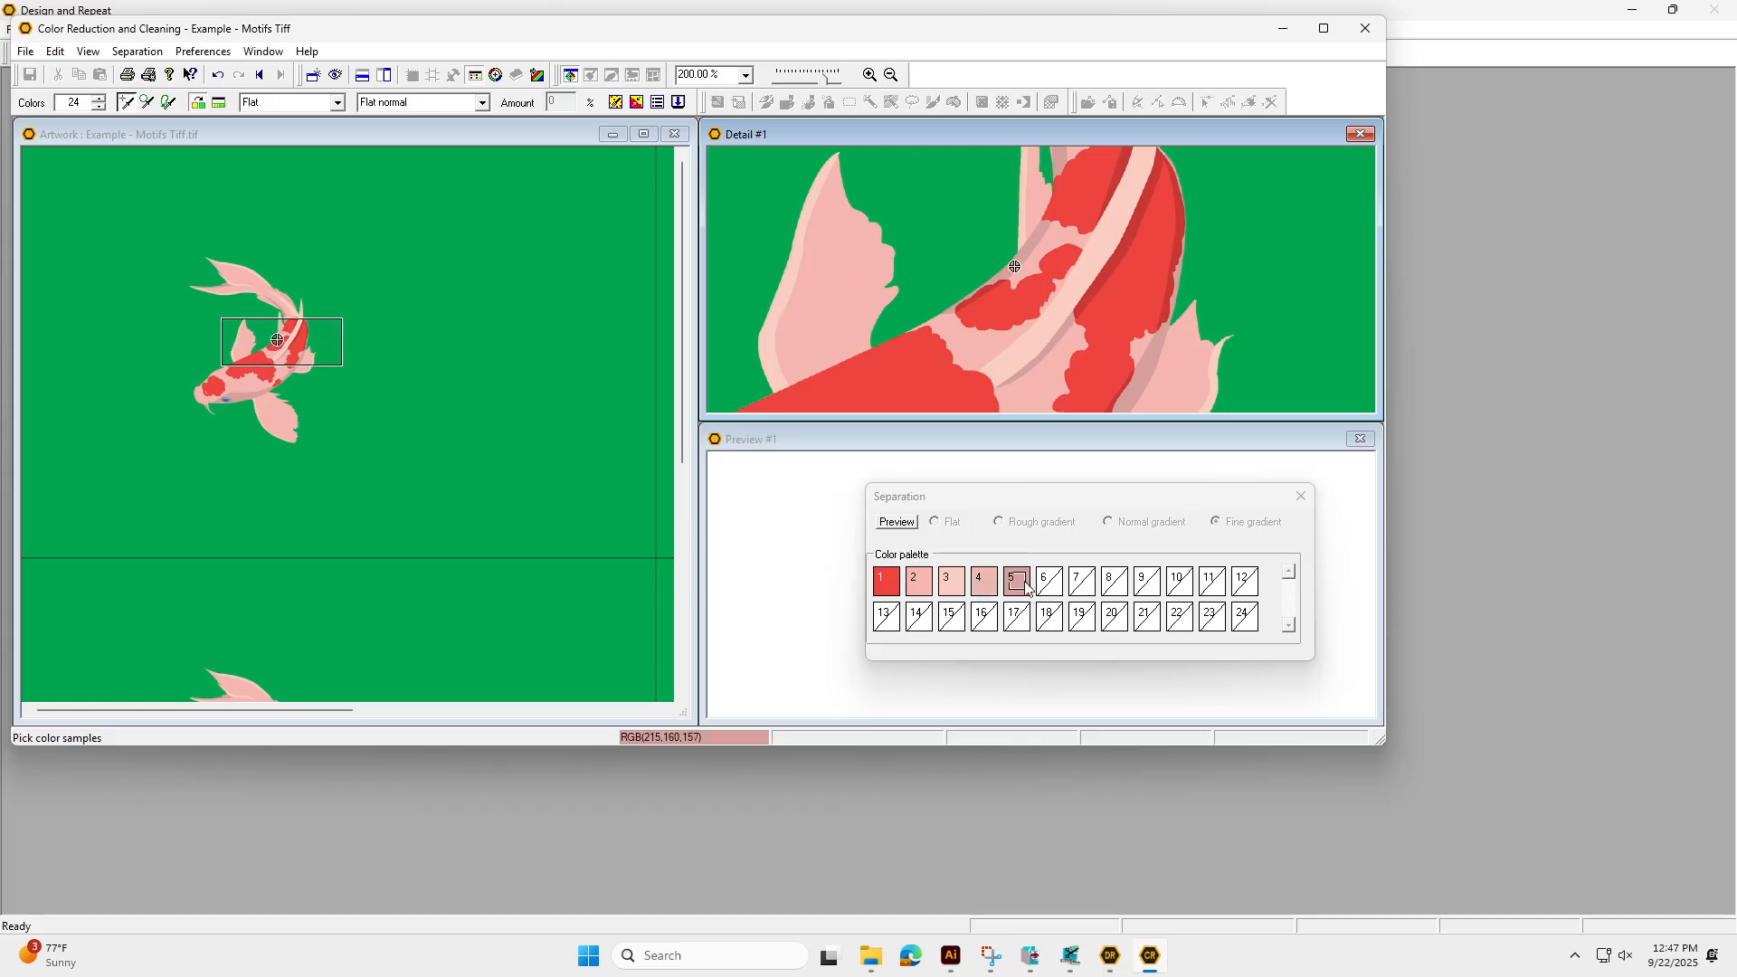
{"action": "left_click", "coordinate": [986, 588]}
{"action": "right_click", "coordinate": [988, 590]}
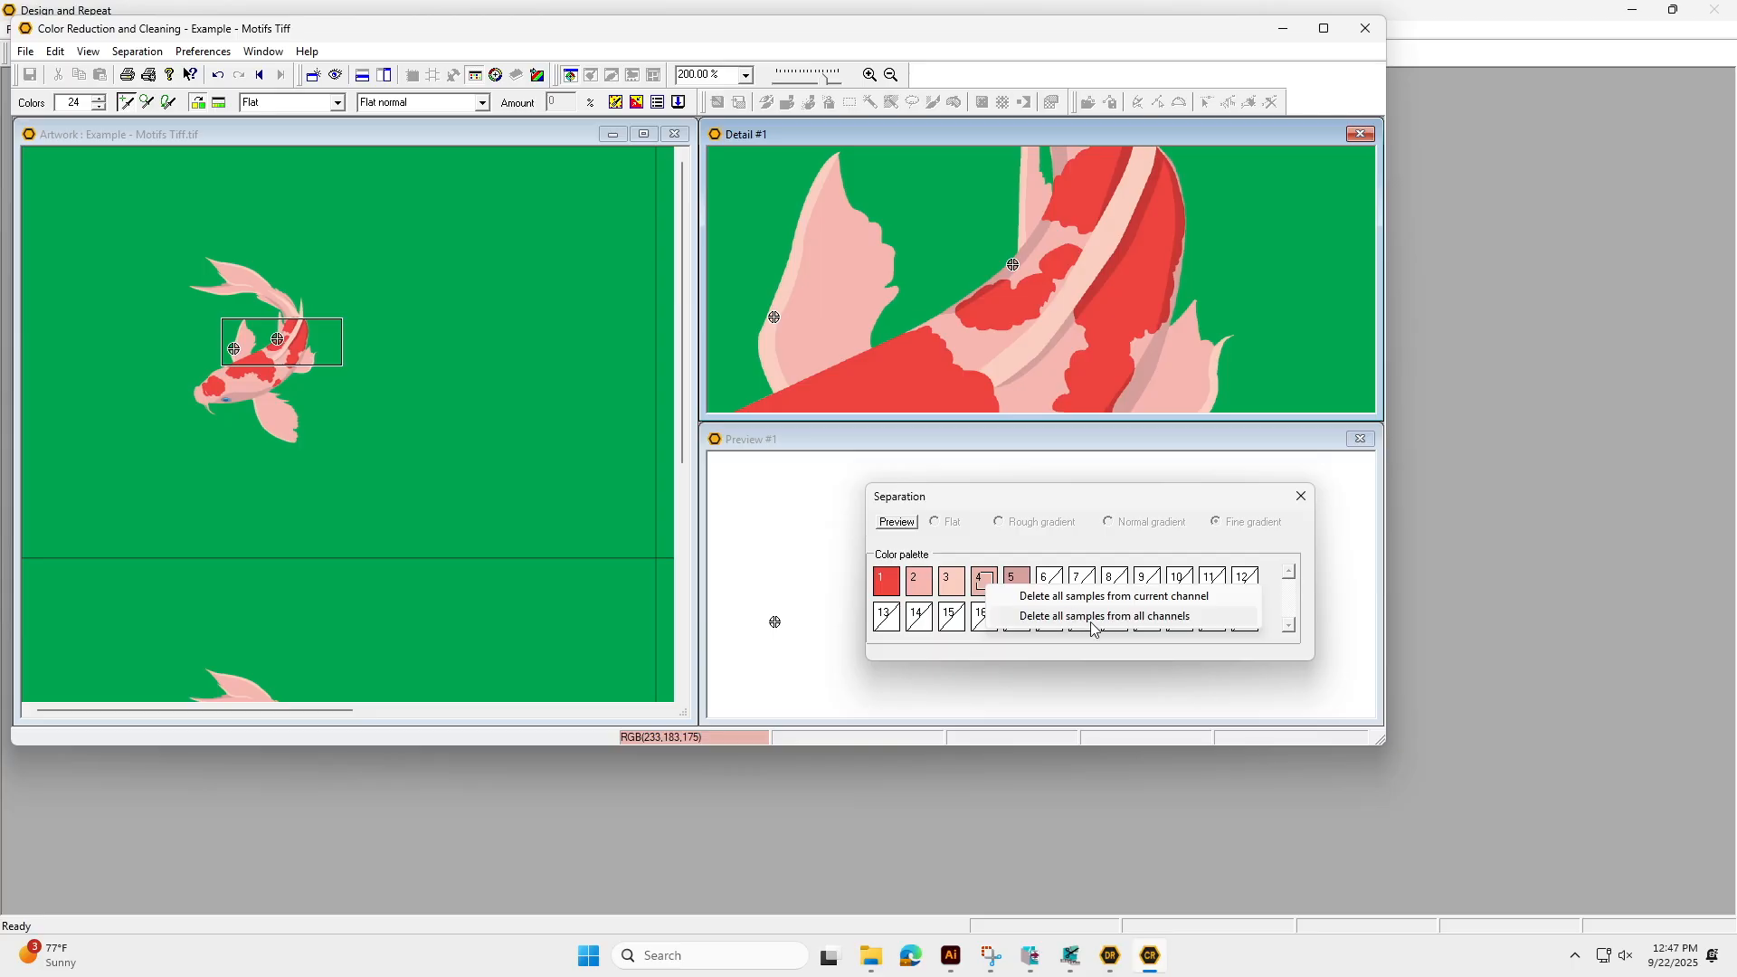
{"action": "left_click", "coordinate": [1094, 624]}
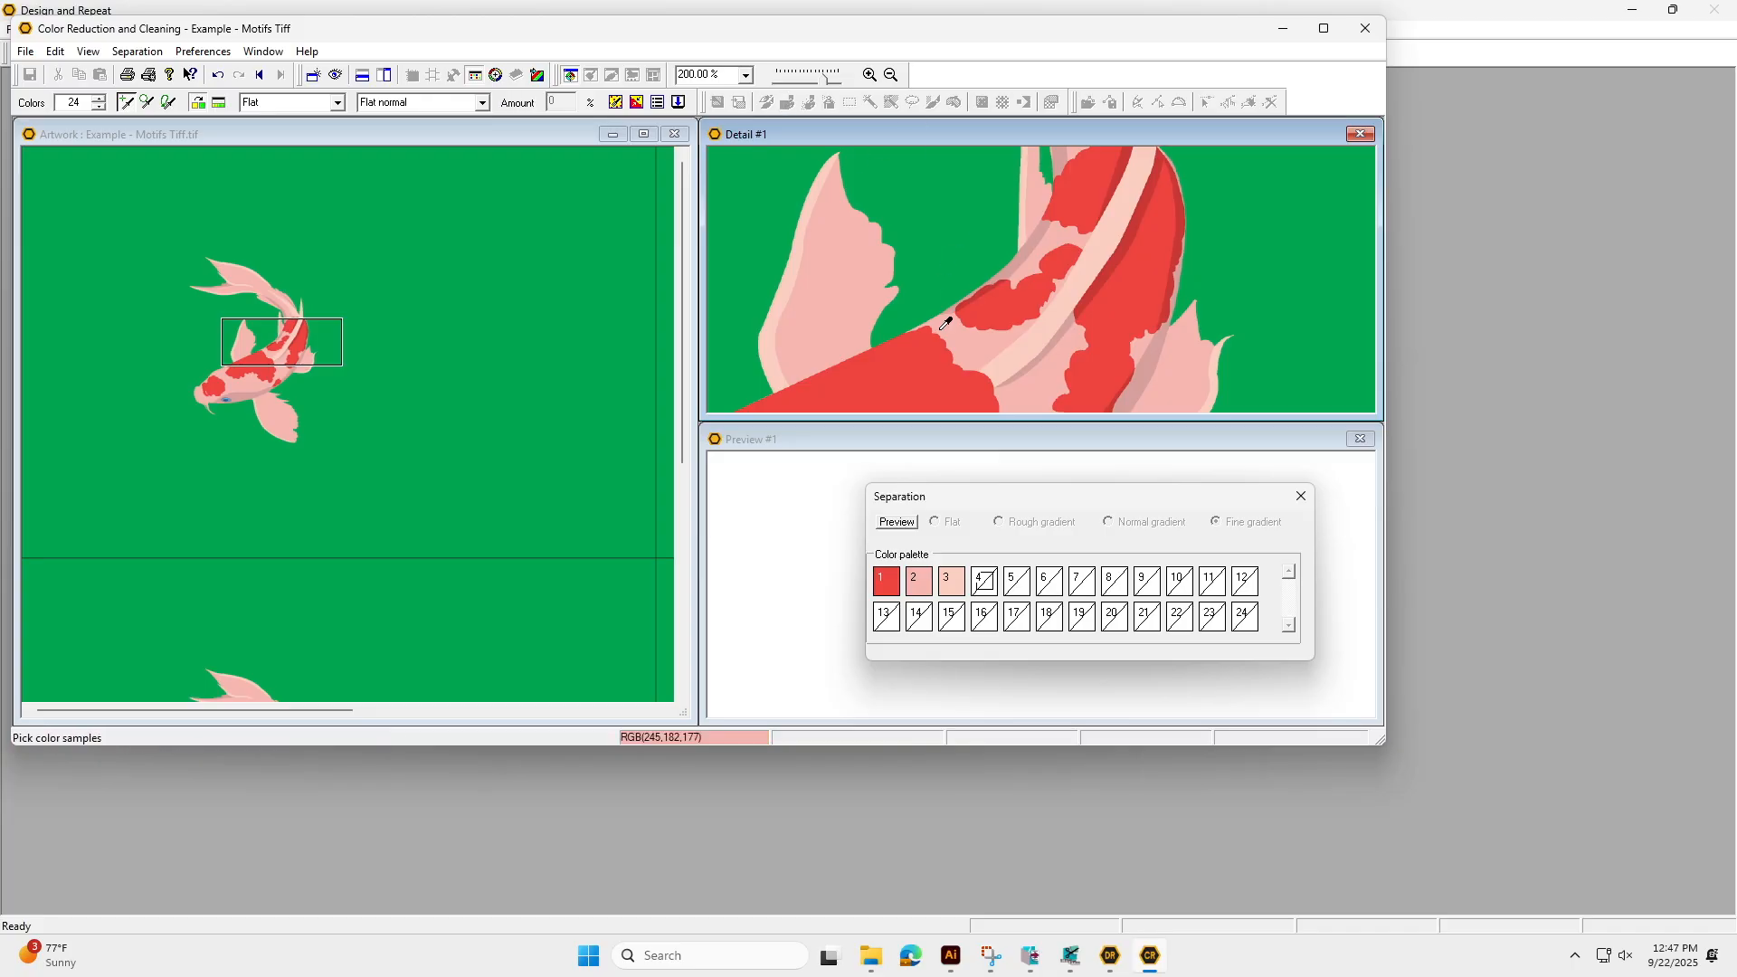
Sample the body's mauve shadow, the dark red shading and the green background into channels 4 to 6.
{"action": "left_click", "coordinate": [1025, 252]}
{"action": "left_click", "coordinate": [1025, 252]}
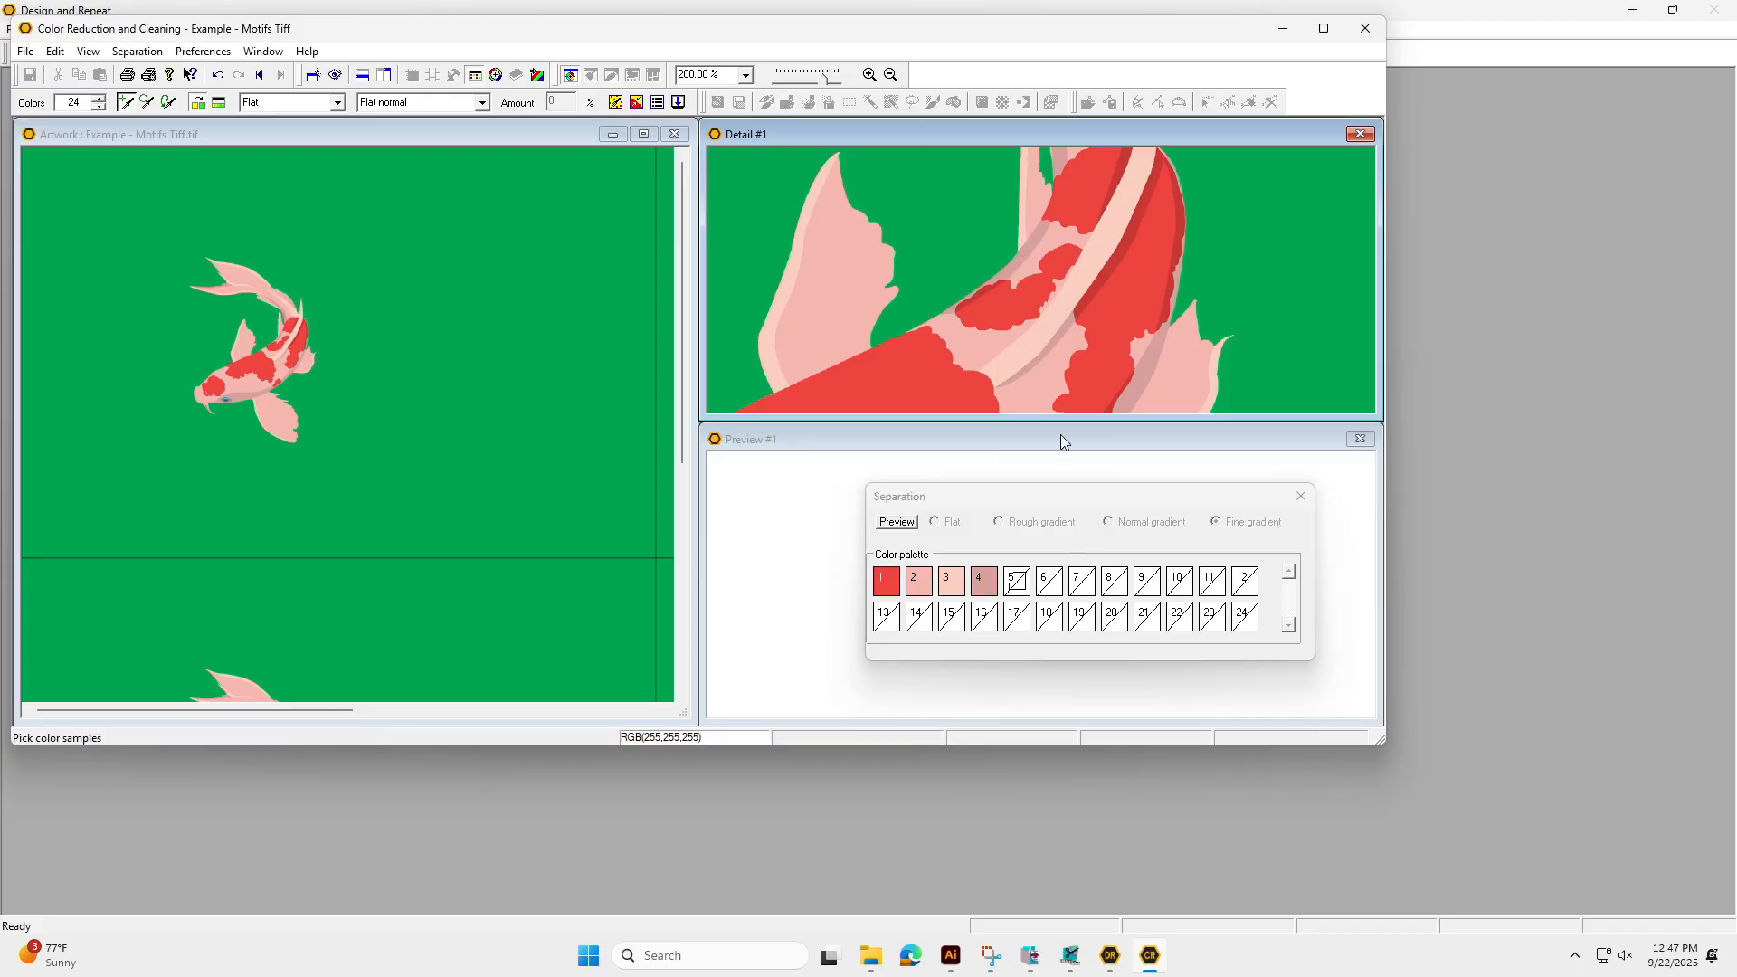
{"action": "left_click", "coordinate": [996, 287]}
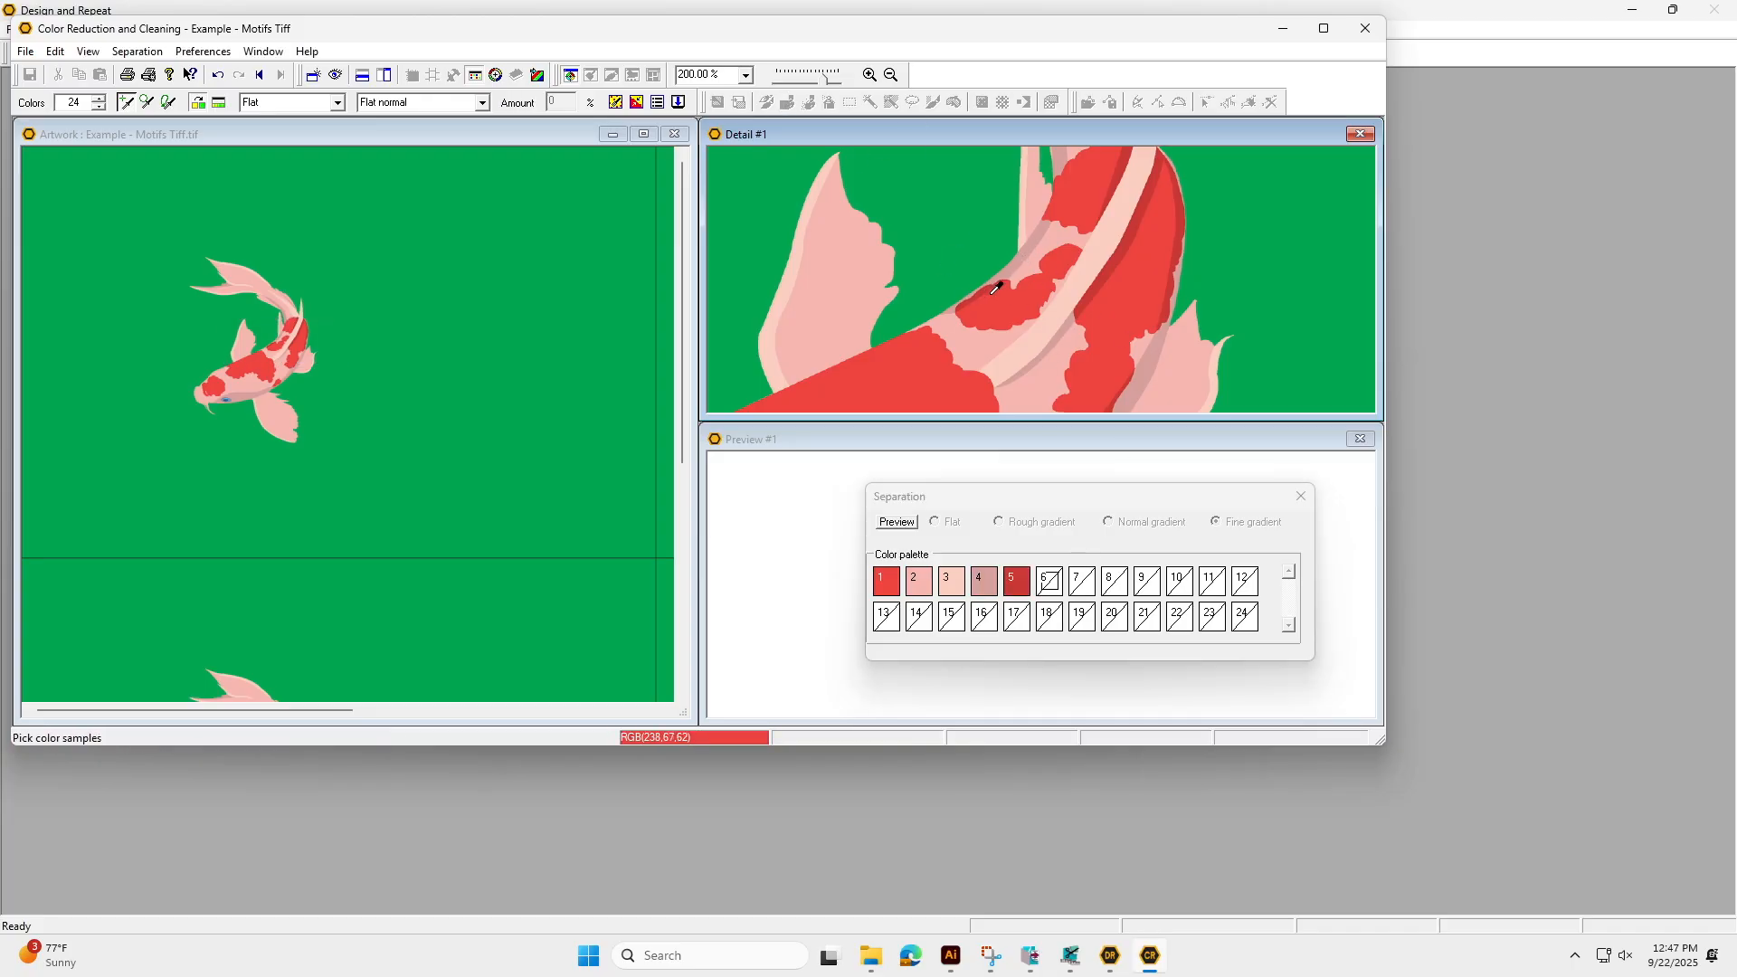
{"action": "left_click", "coordinate": [1270, 258]}
Center the detail view on the koi's eye and sample its light blue, dark blue and teal as three more colors.
{"action": "left_click", "coordinate": [339, 78]}
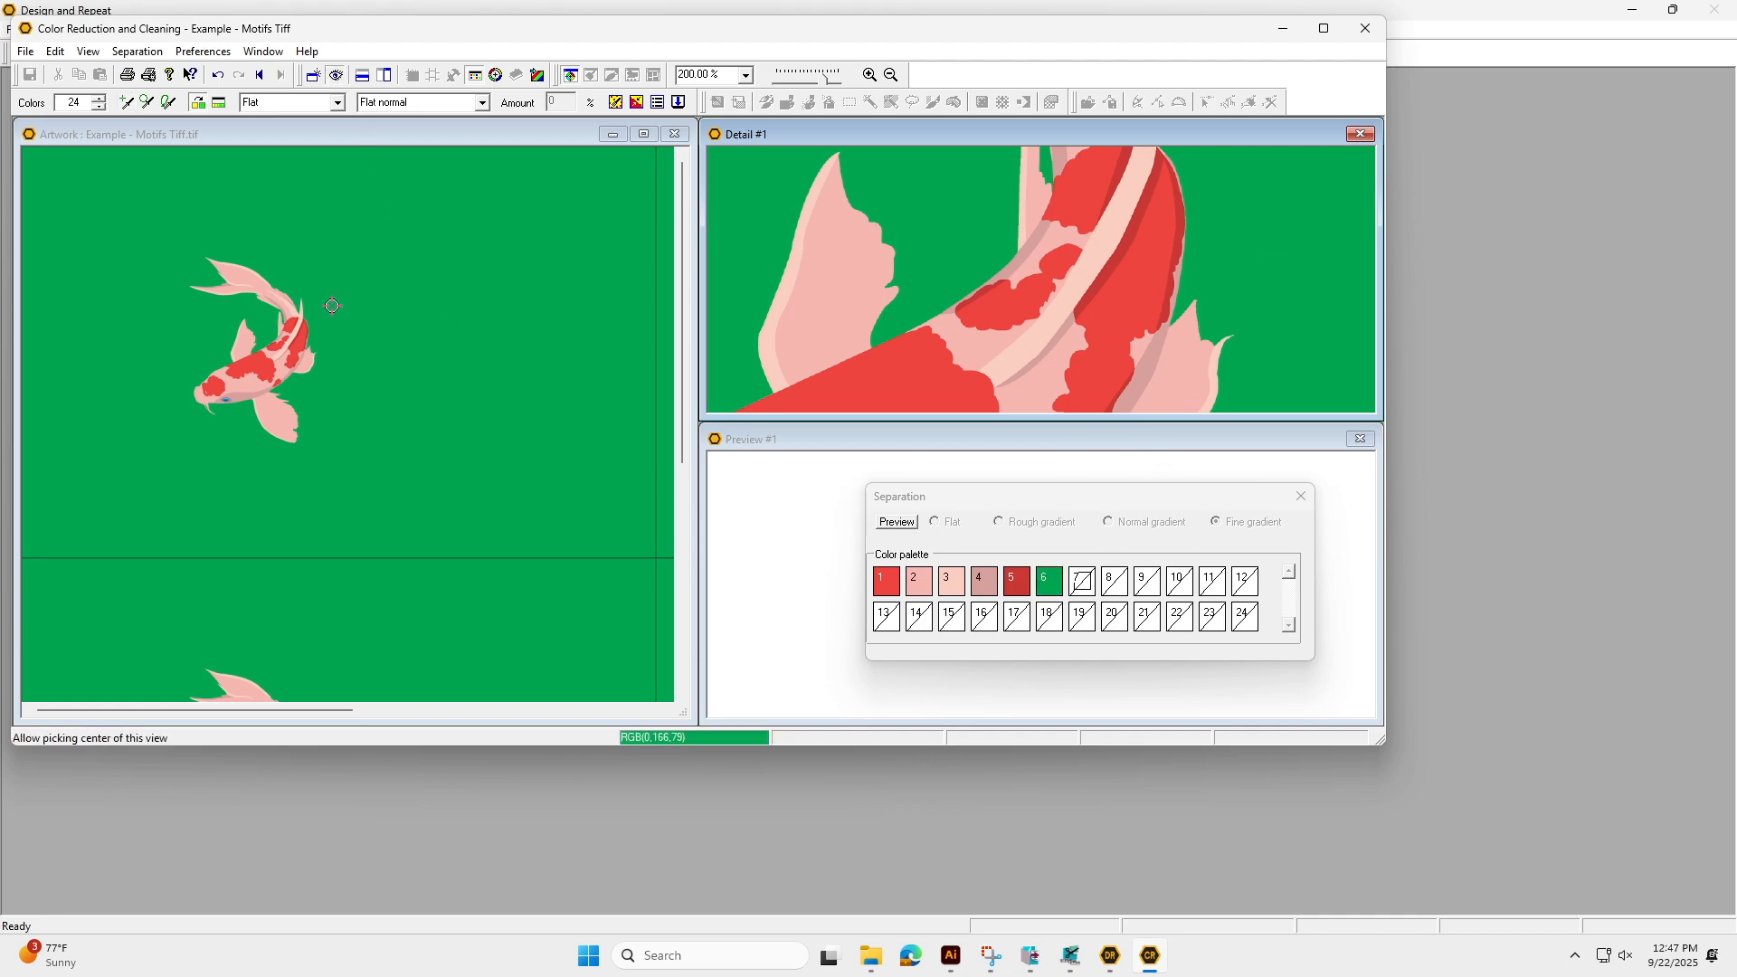
{"action": "left_click", "coordinate": [225, 397]}
{"action": "left_click", "coordinate": [127, 102]}
{"action": "left_click", "coordinate": [1040, 283]}
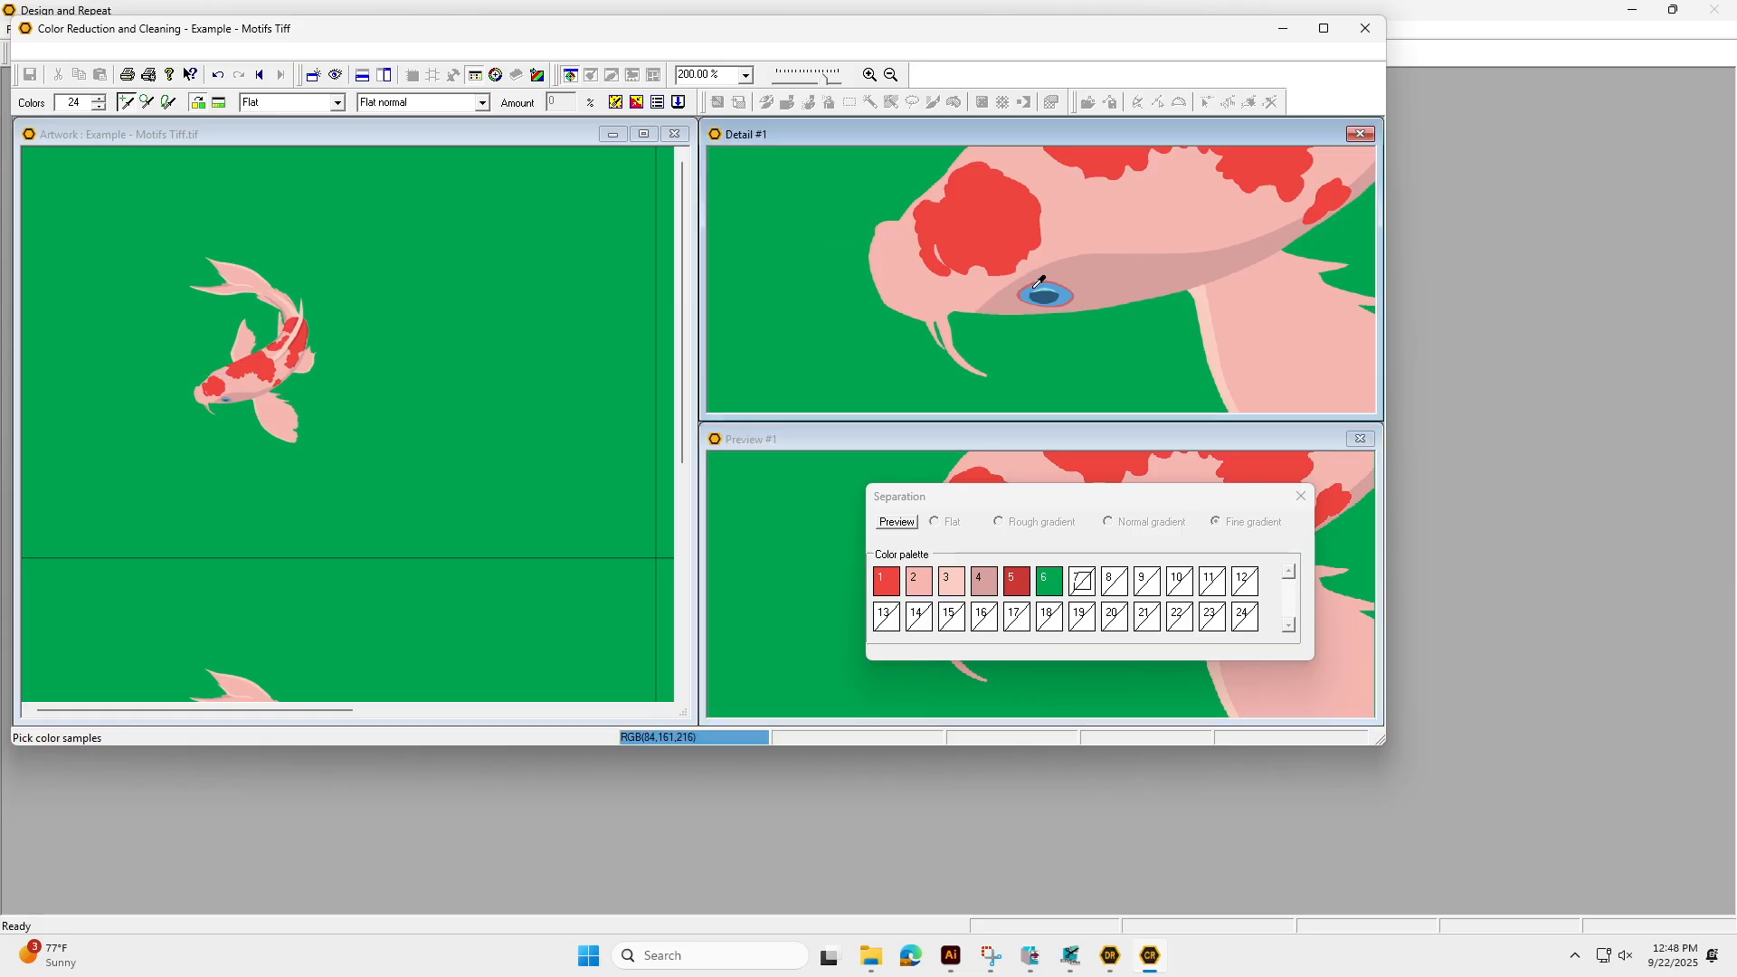
{"action": "left_click", "coordinate": [1039, 283]}
{"action": "left_click", "coordinate": [1050, 285]}
{"action": "left_click", "coordinate": [1050, 286]}
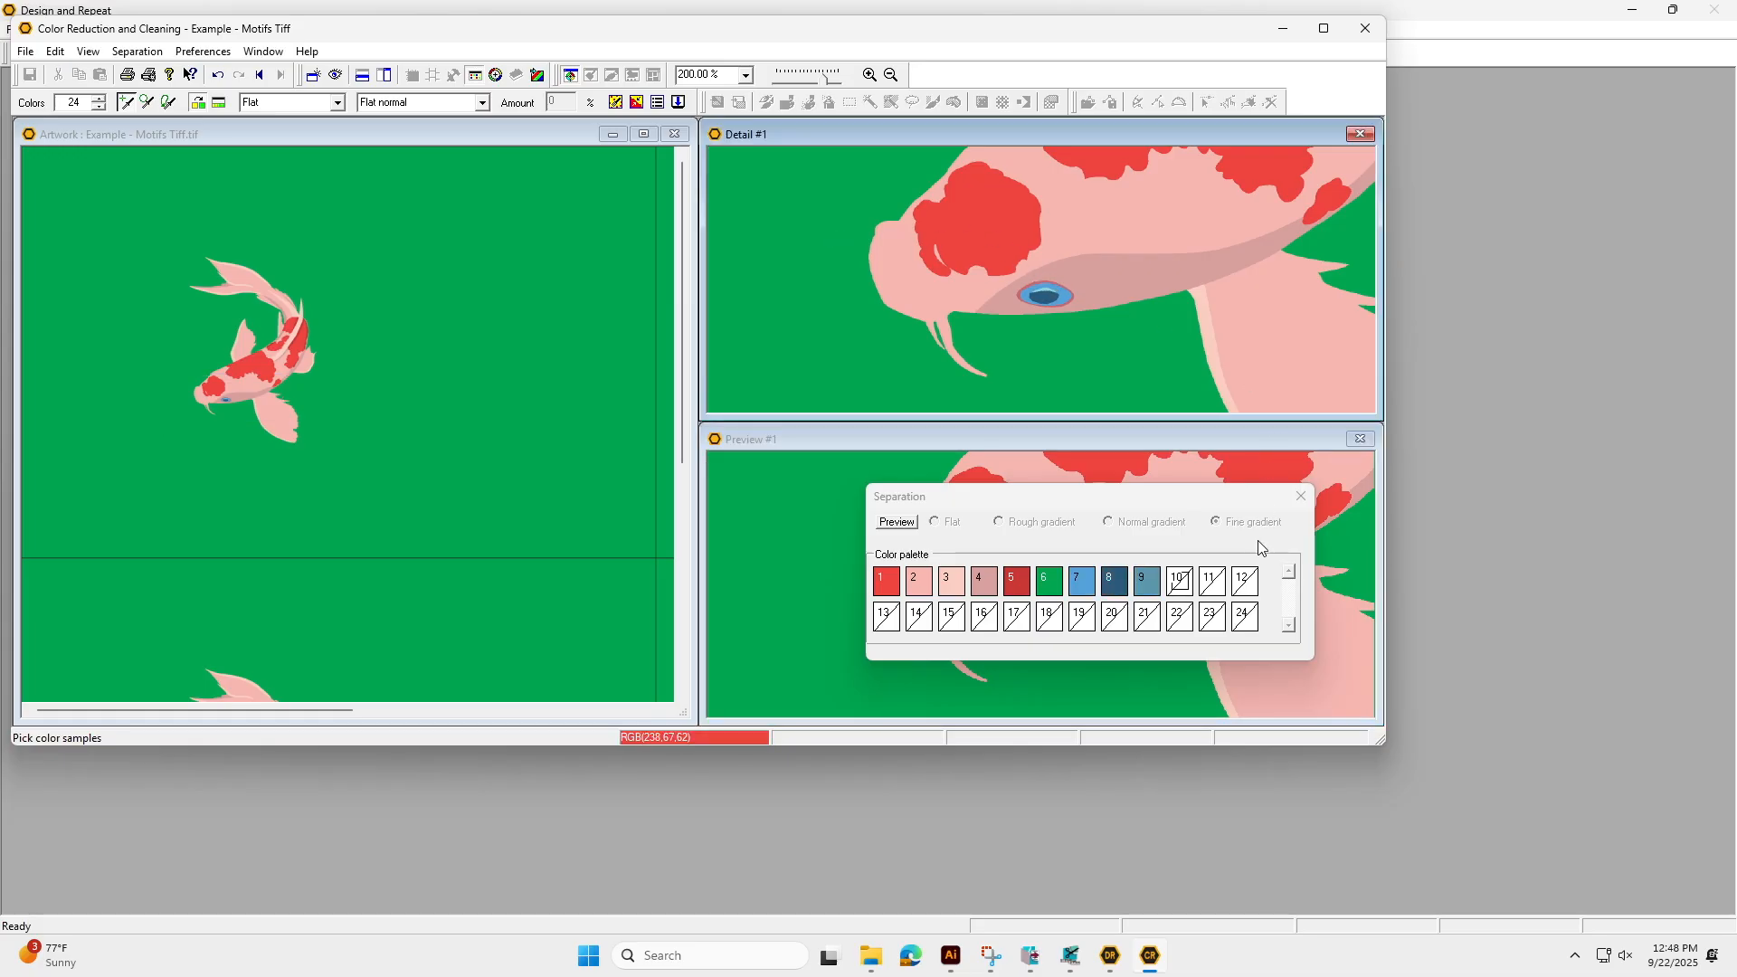
Move the green background color to channel 9 and preview the separation with the Separation dialog clear of the preview.
{"action": "left_click_drag", "start_coordinate": [1190, 597], "coordinate": [1149, 590]}
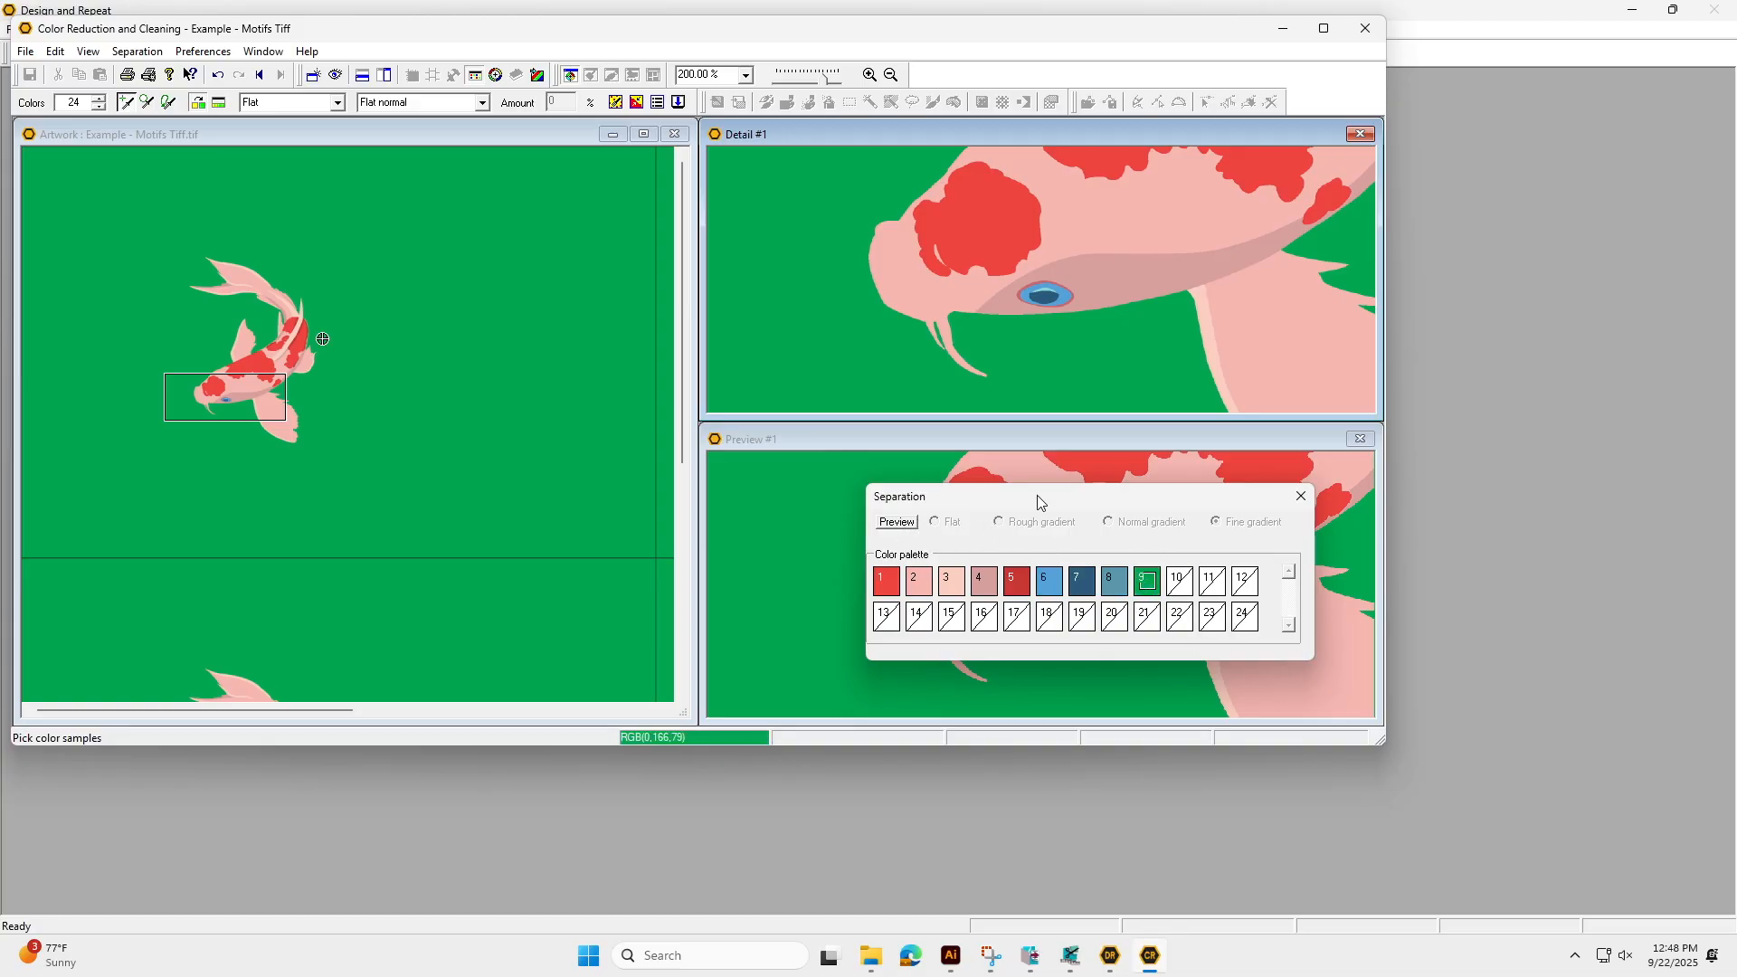
{"action": "left_click_drag", "start_coordinate": [1039, 503], "coordinate": [520, 569]}
{"action": "left_click", "coordinate": [378, 588]}
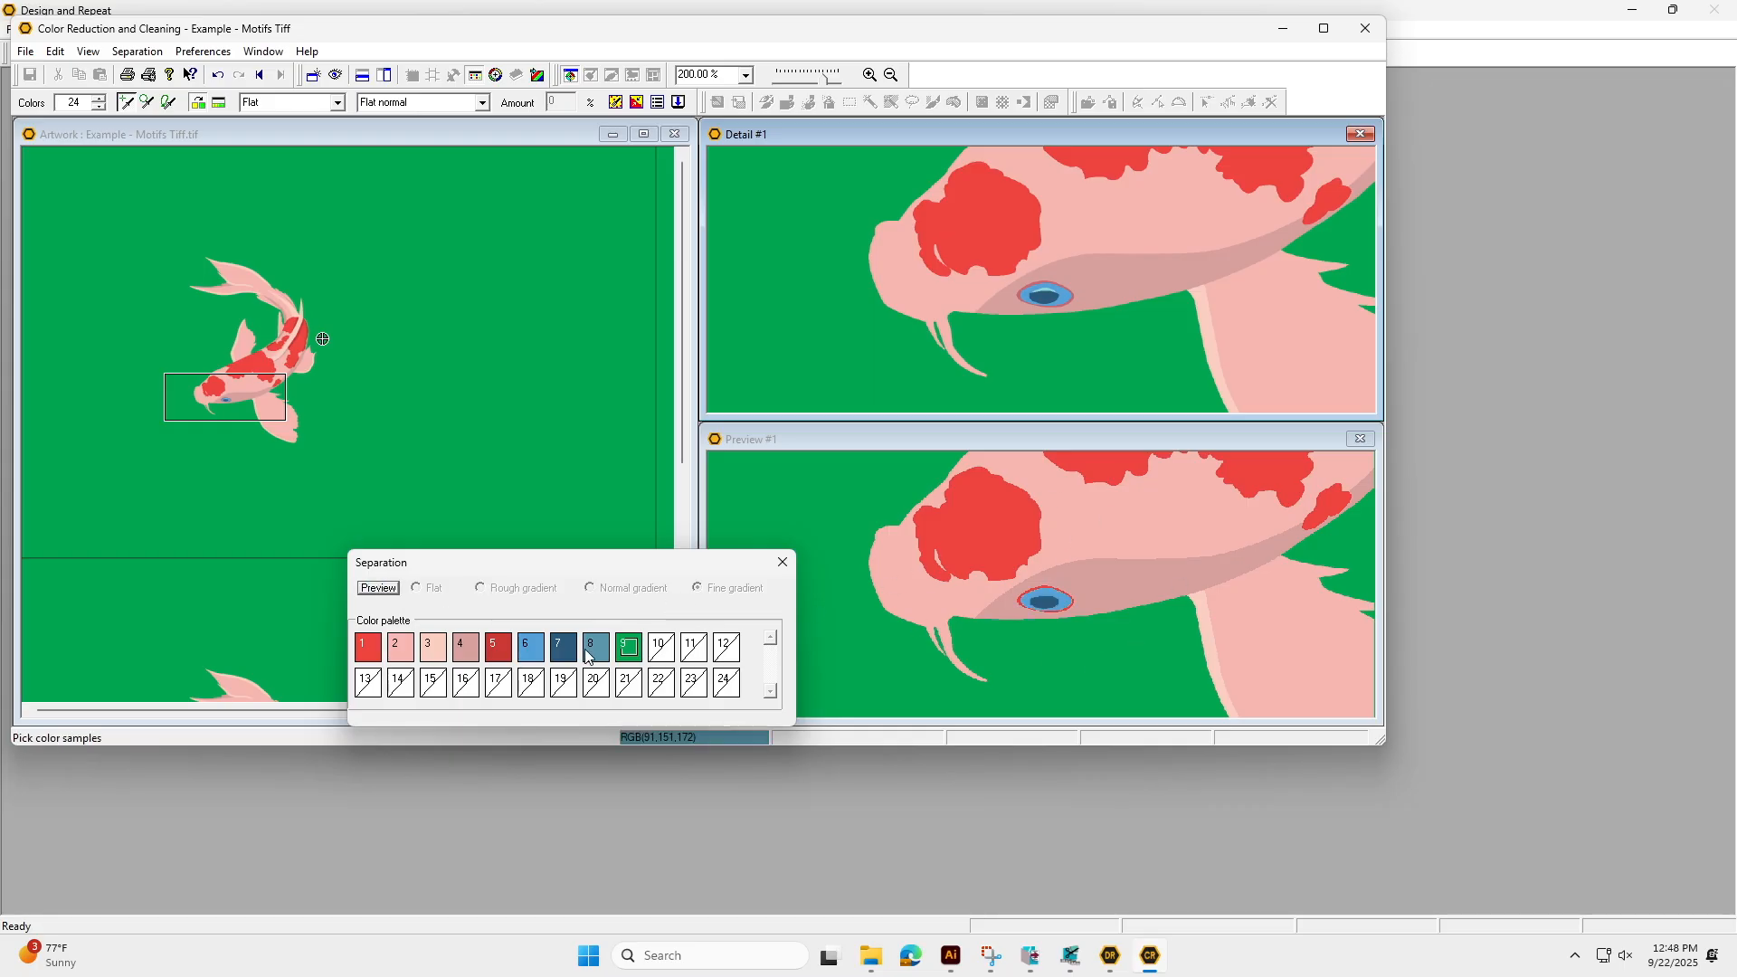
Calculate the separation for the whole scan file and save it as the TIFF Example - Motifs Tiff~ in the Examples folder.
{"action": "left_click", "coordinate": [680, 102]}
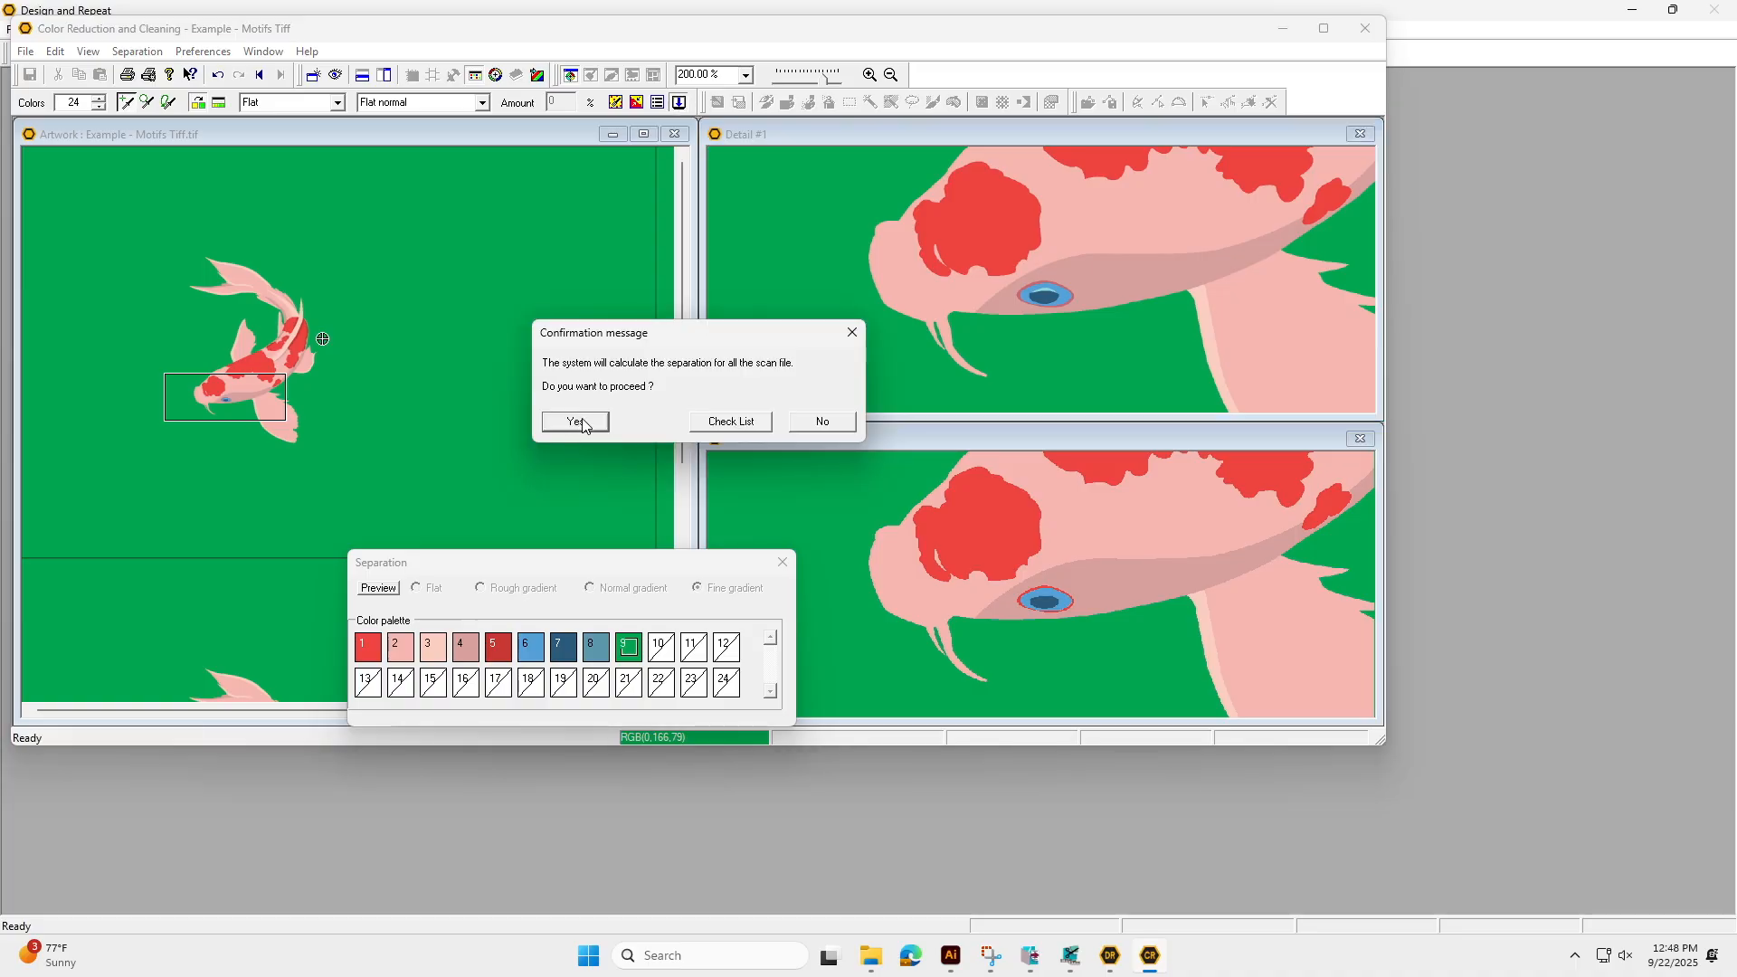
{"action": "left_click", "coordinate": [582, 423]}
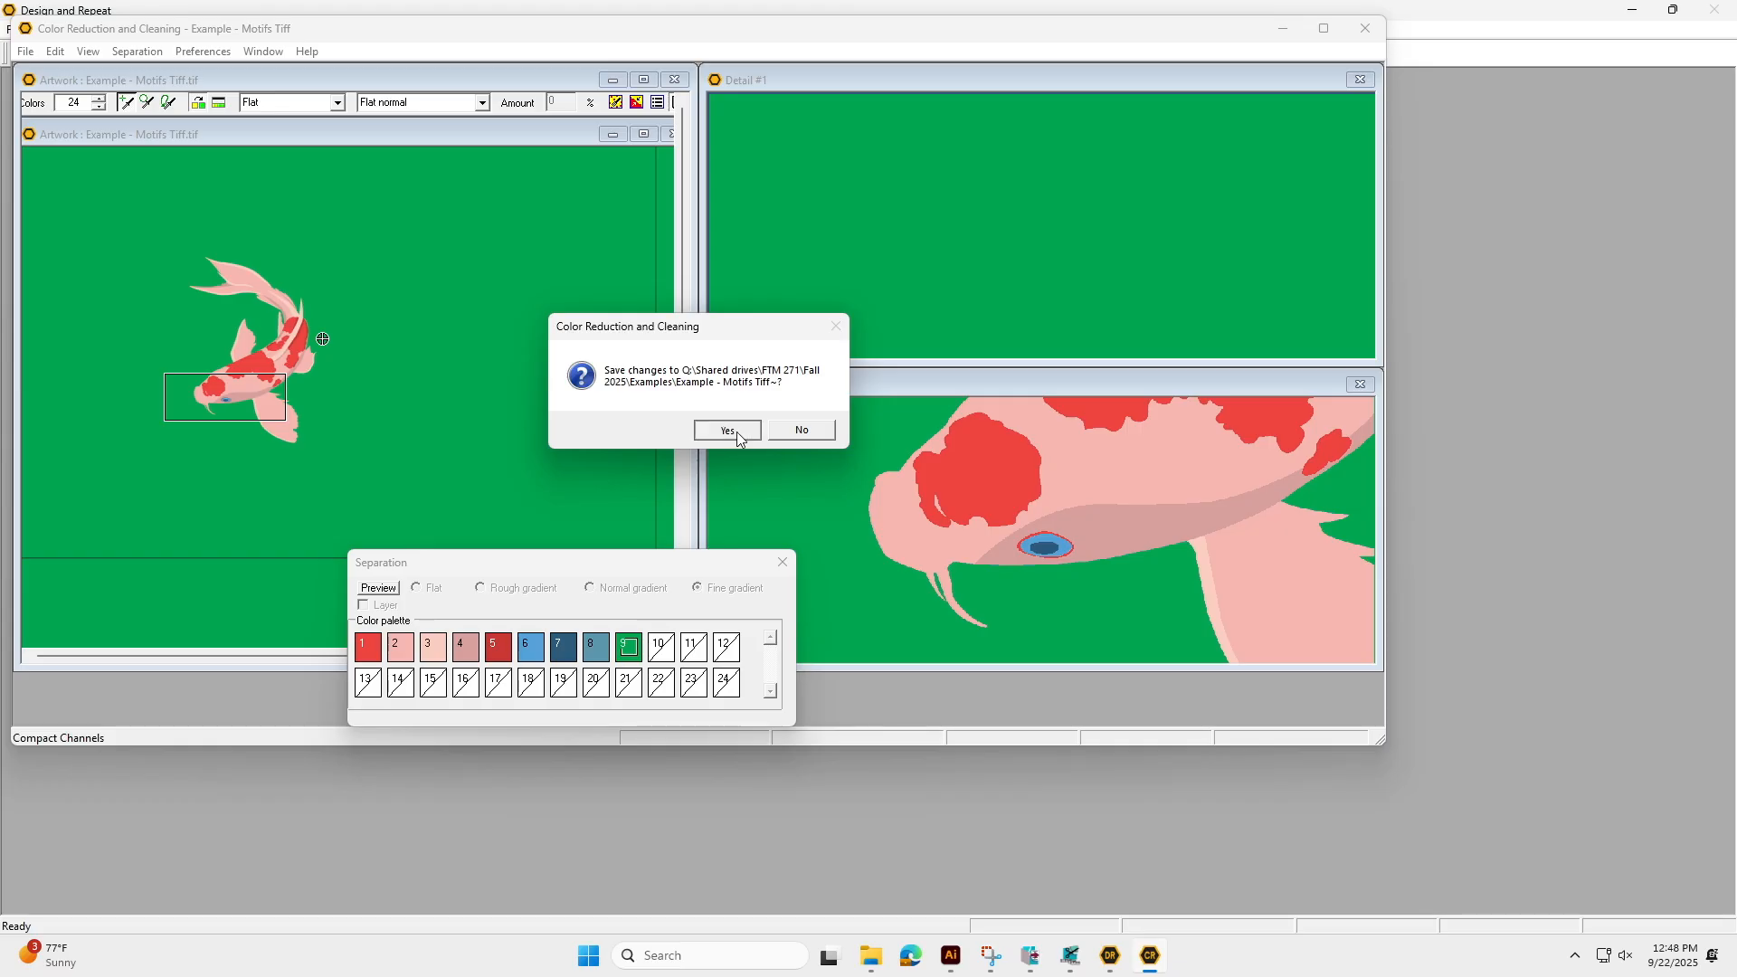
{"action": "left_click", "coordinate": [728, 430]}
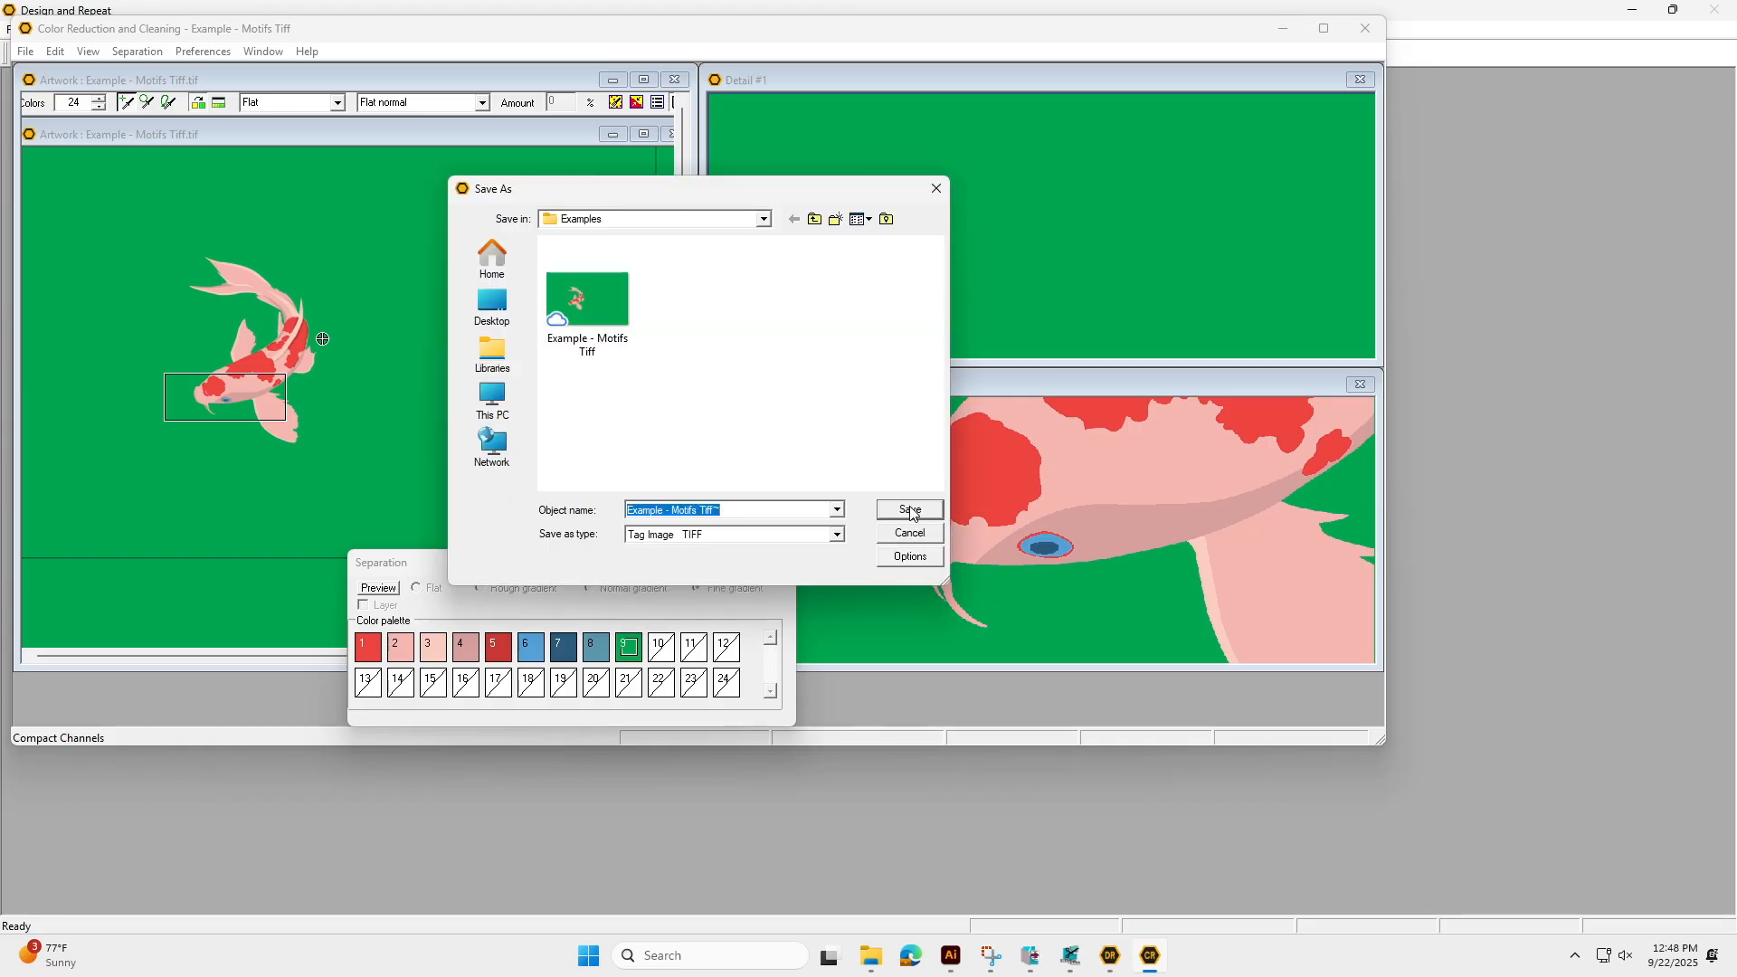
{"action": "left_click", "coordinate": [910, 510]}
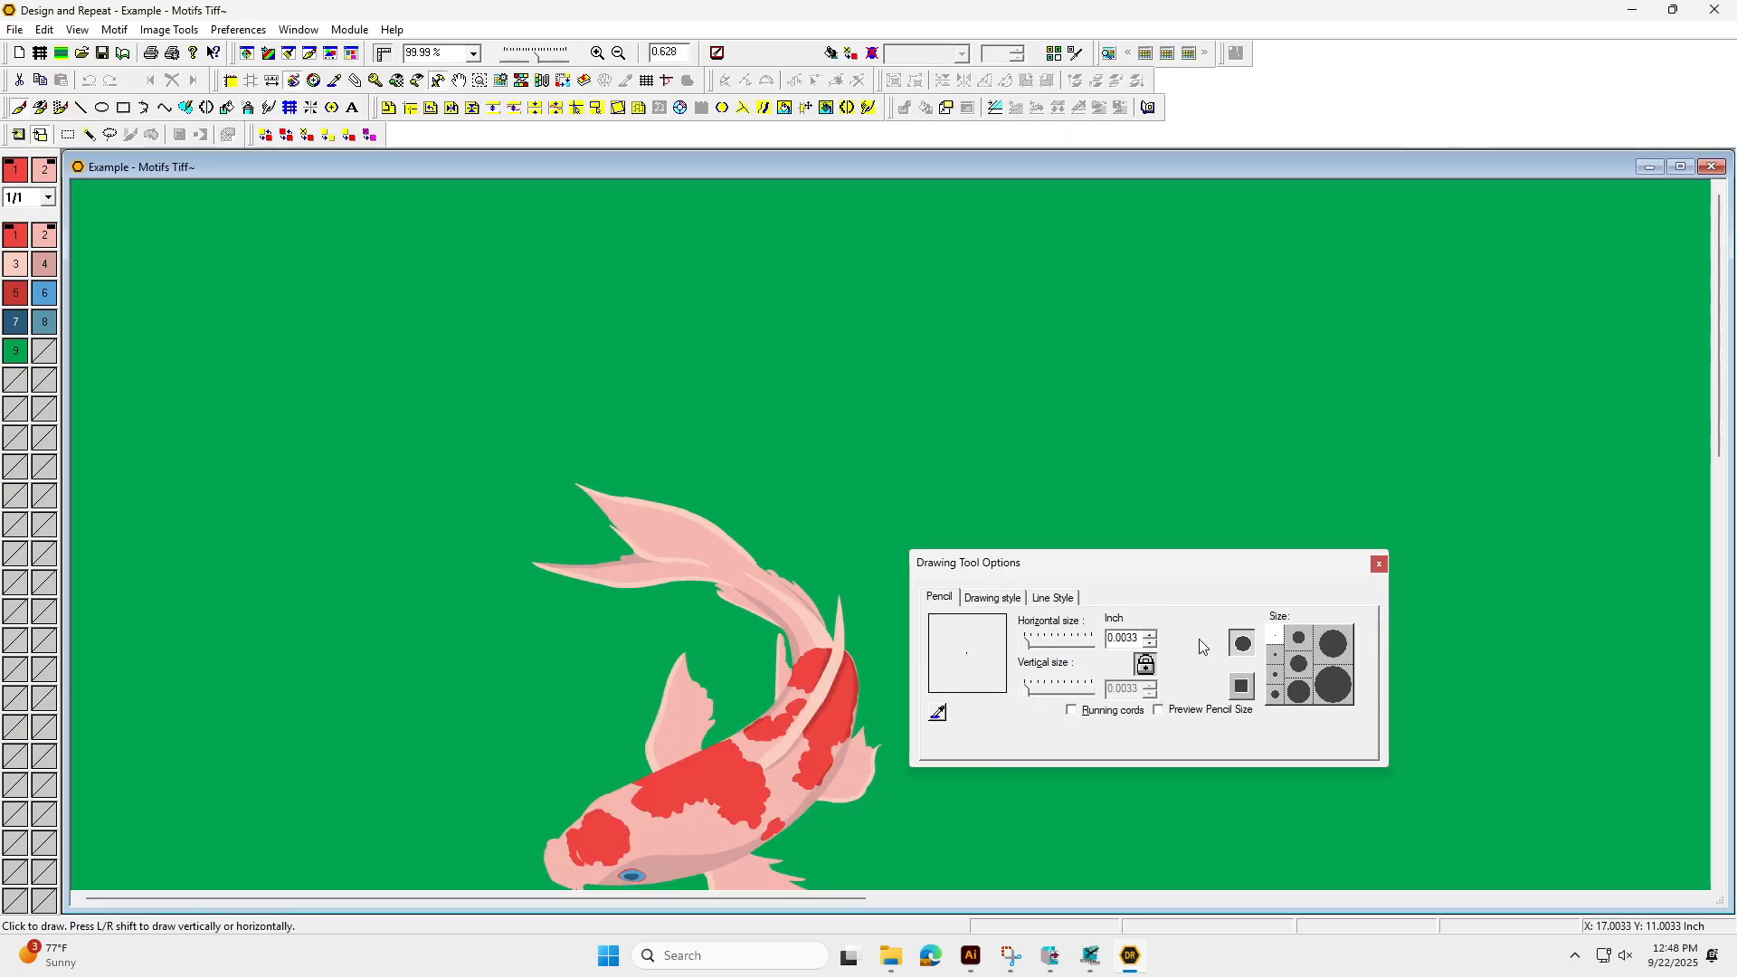
Bring the whole koi into view and auto-arrange the toolbars.
{"action": "scroll", "coordinate": [606, 561], "scroll_direction": "down", "scroll_amount": 3}
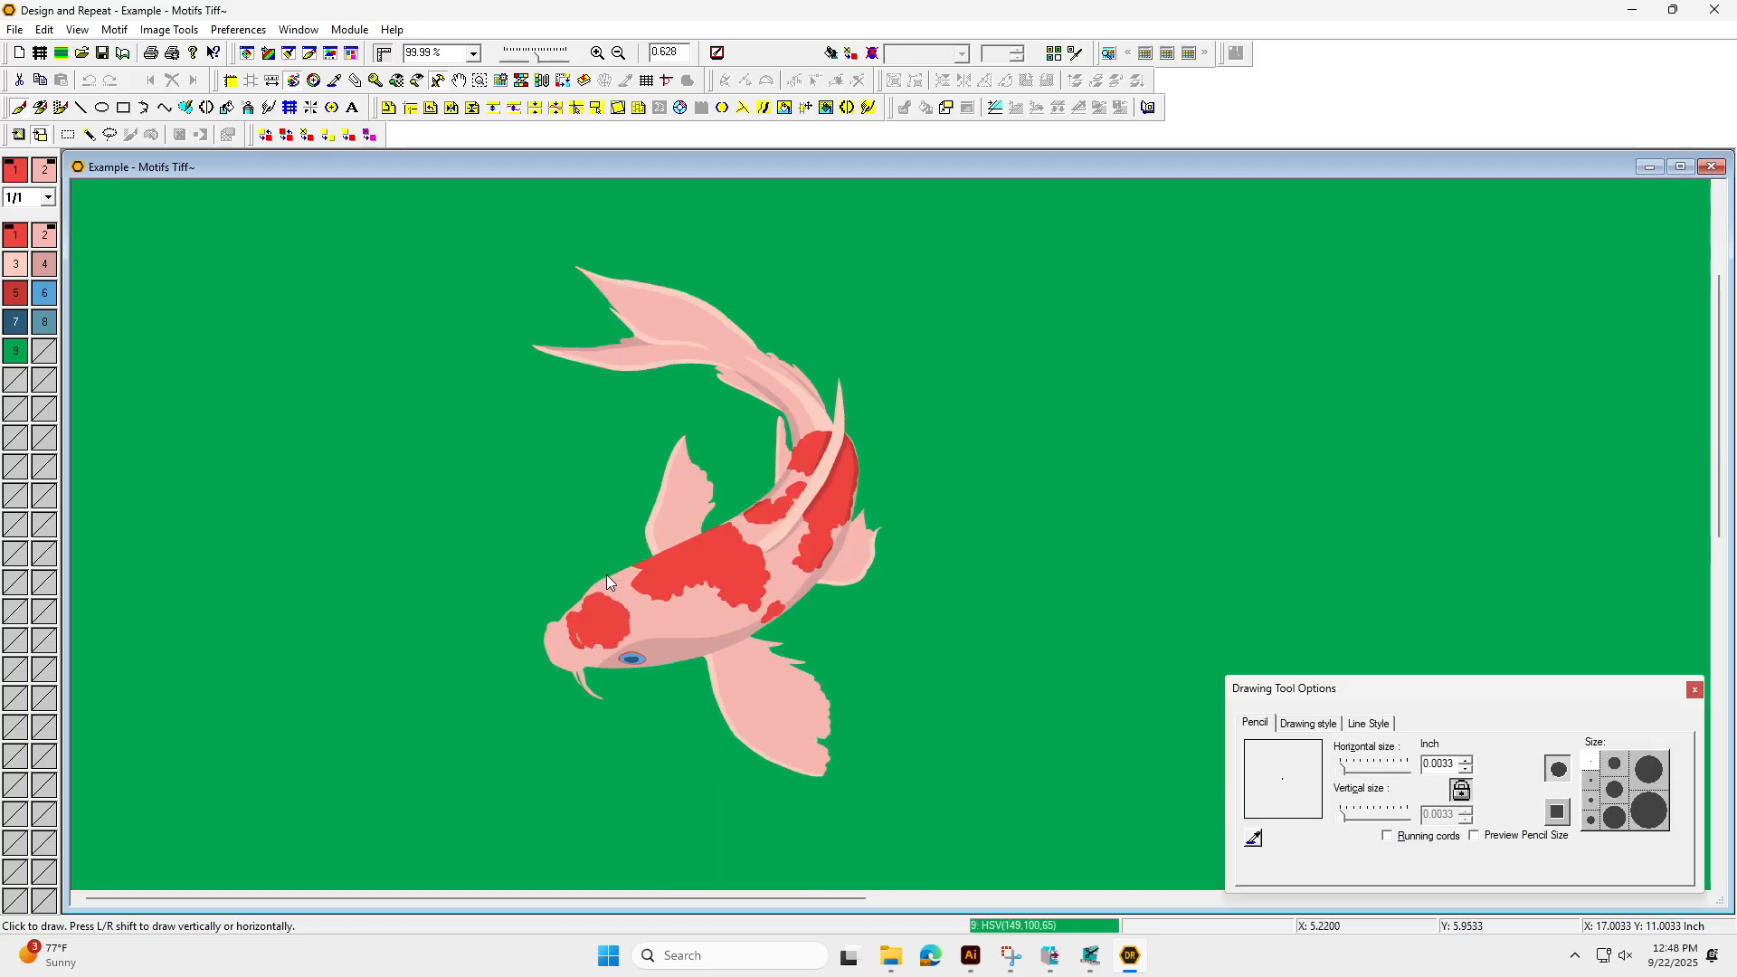
{"action": "left_click", "coordinate": [237, 30]}
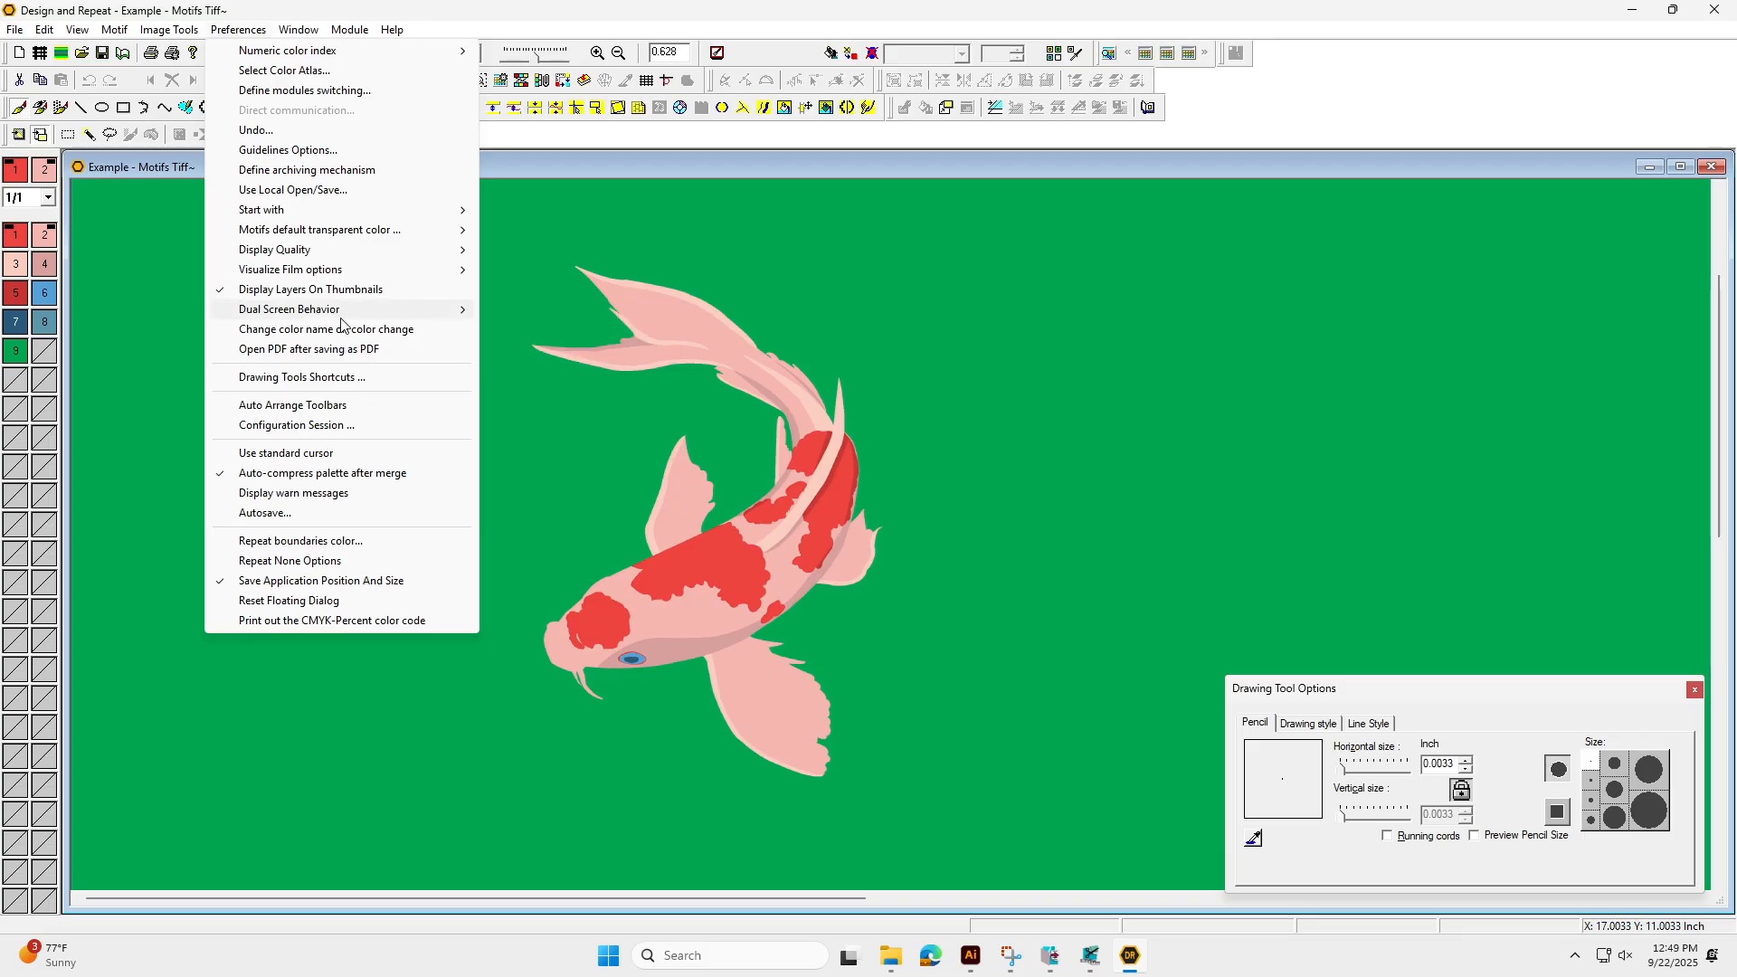
{"action": "left_click", "coordinate": [377, 407]}
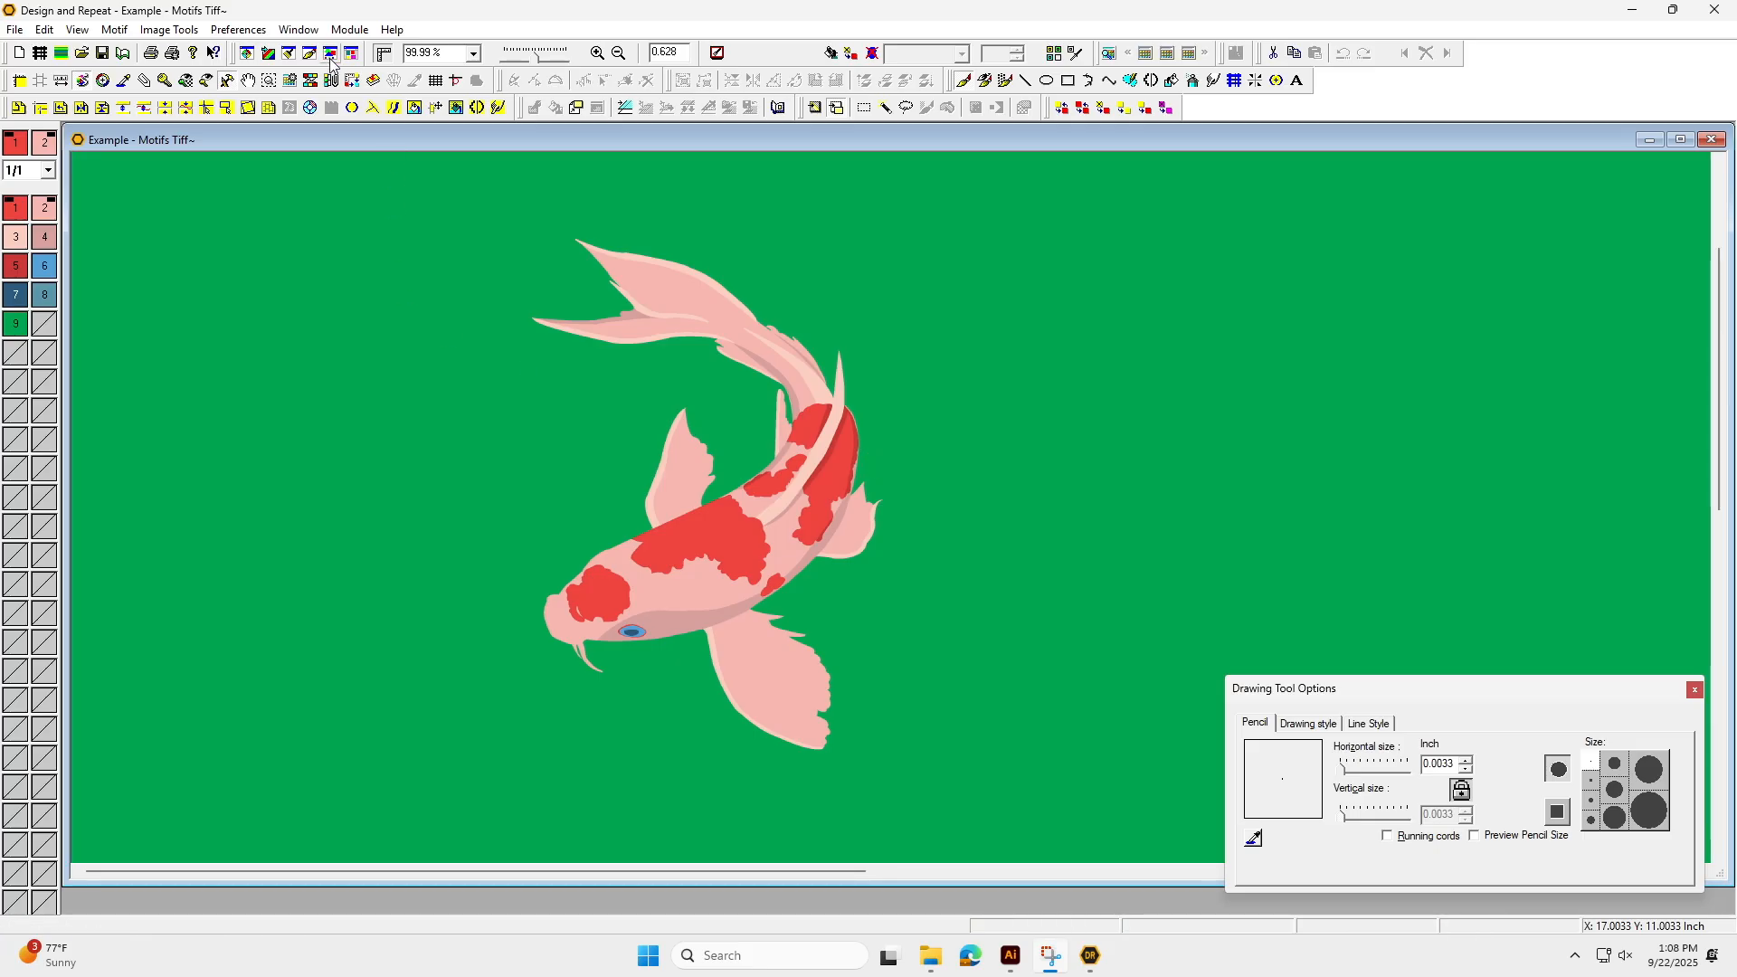
Switch to Easy Coloring and create a new color atlas named Example FTM 271 Atlas with 10 pages, 8 rows and 8 columns.
{"action": "left_click", "coordinate": [332, 54]}
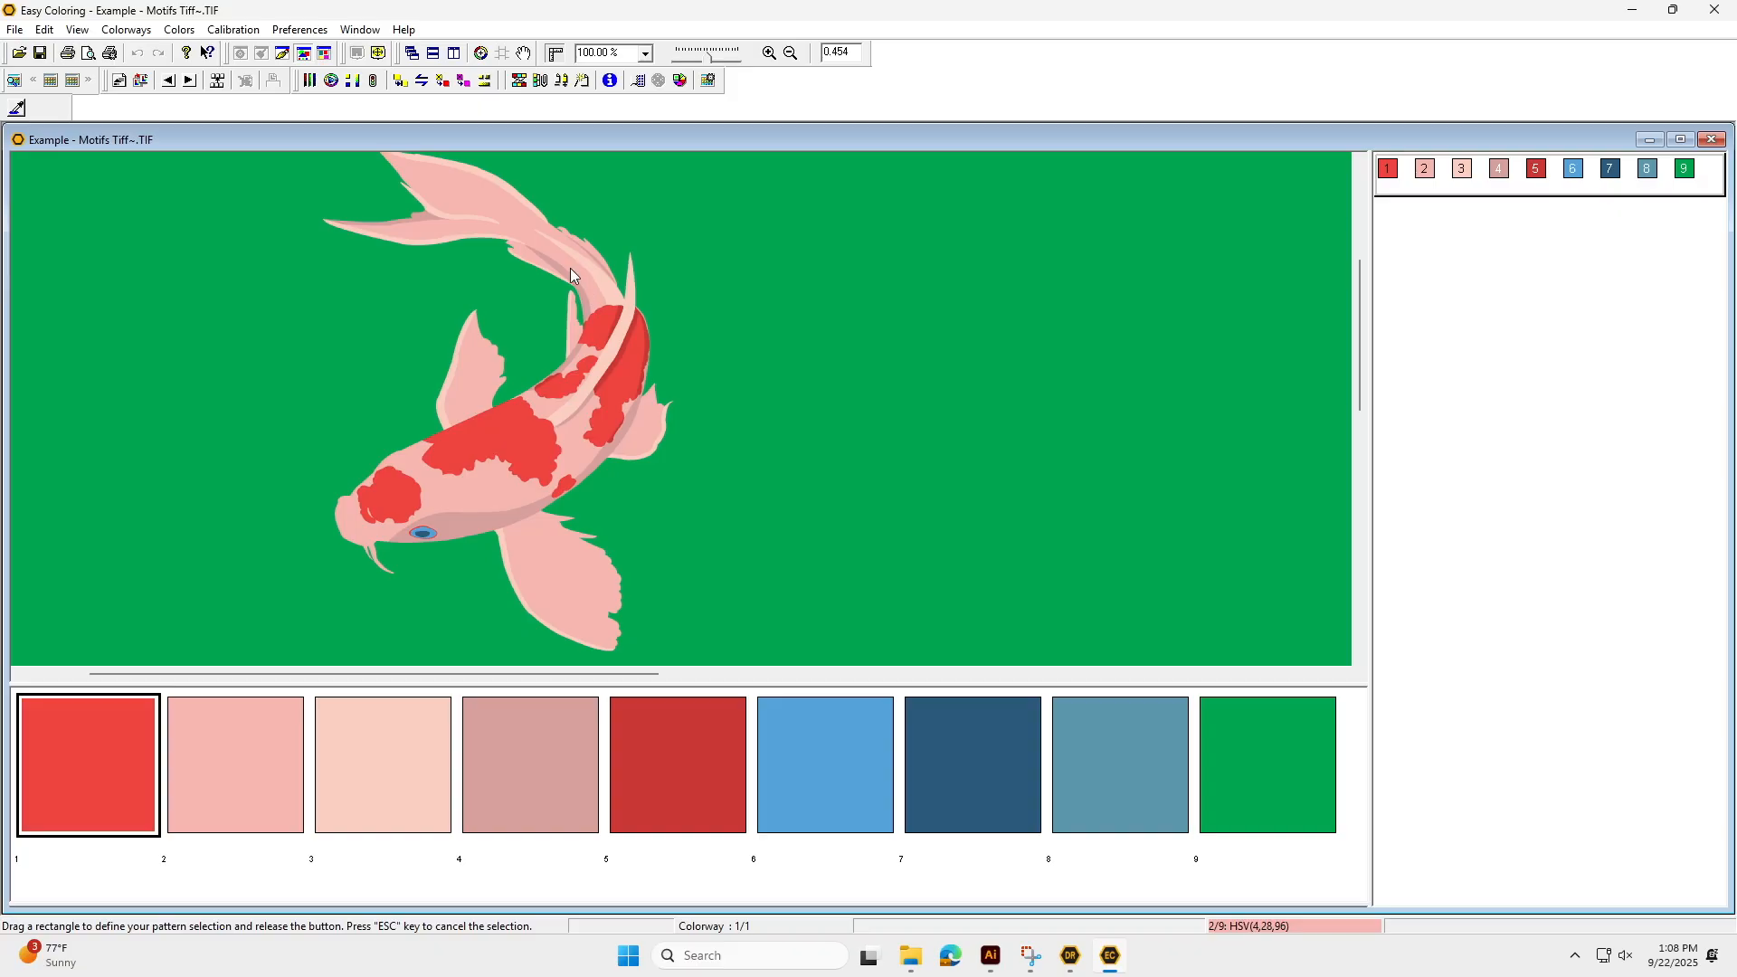
{"action": "left_click", "coordinate": [179, 29]}
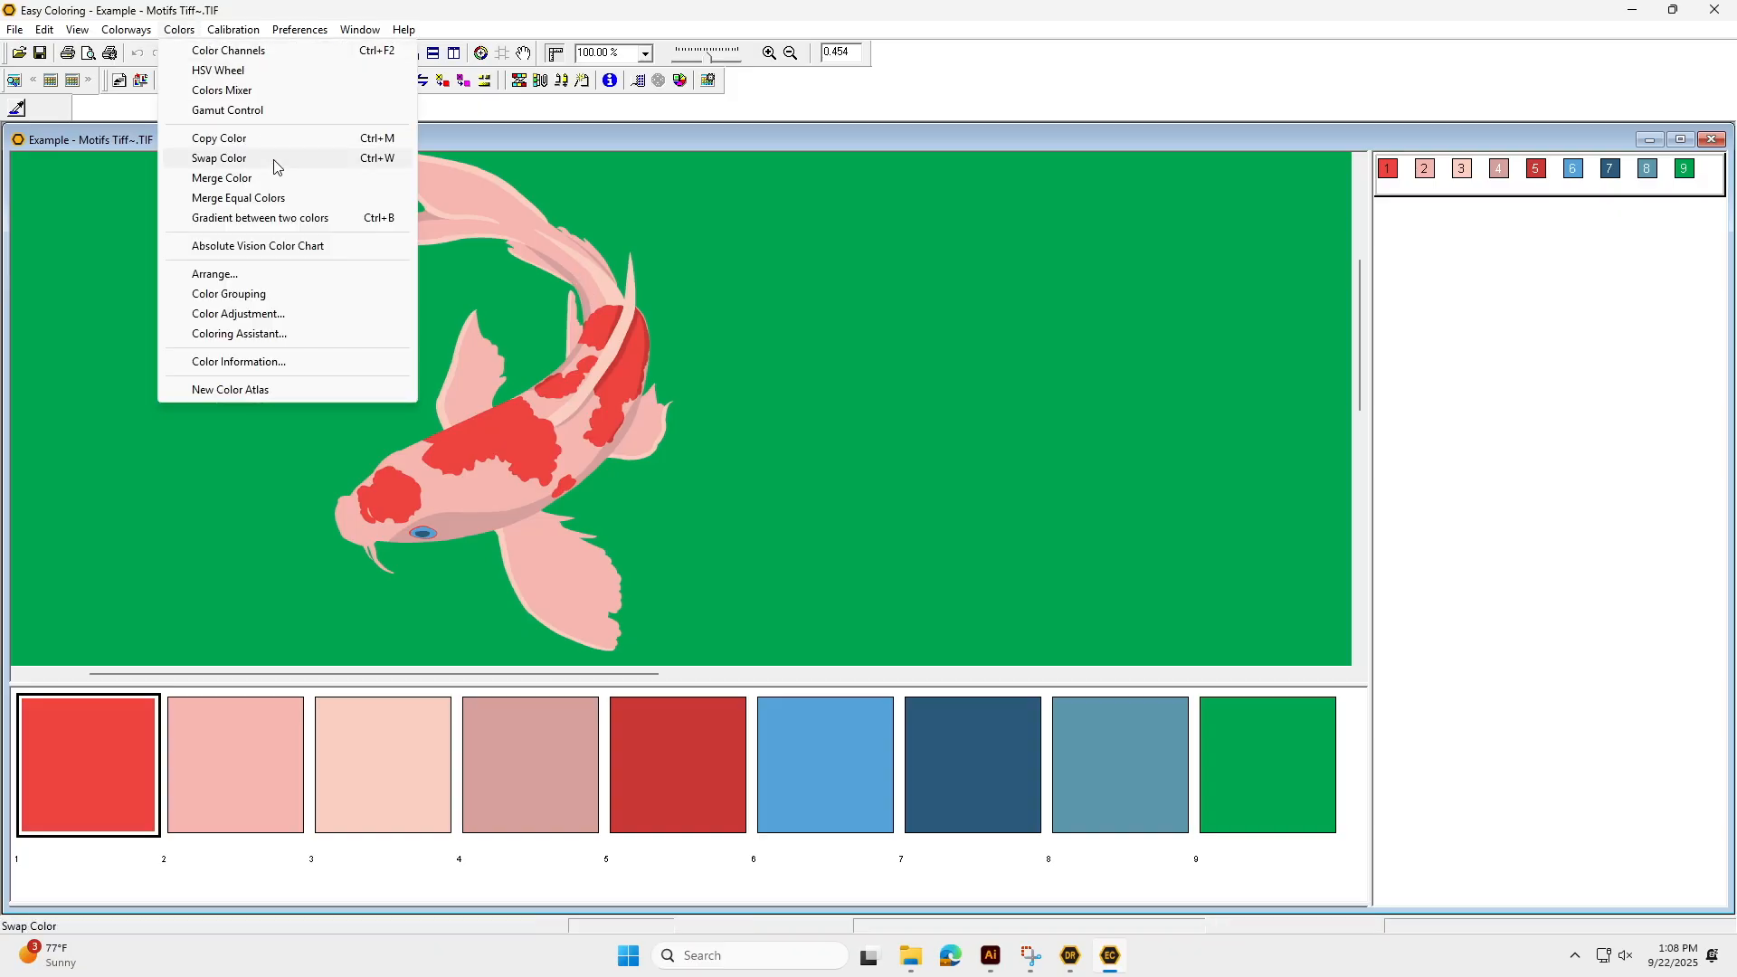
{"action": "left_click", "coordinate": [335, 389]}
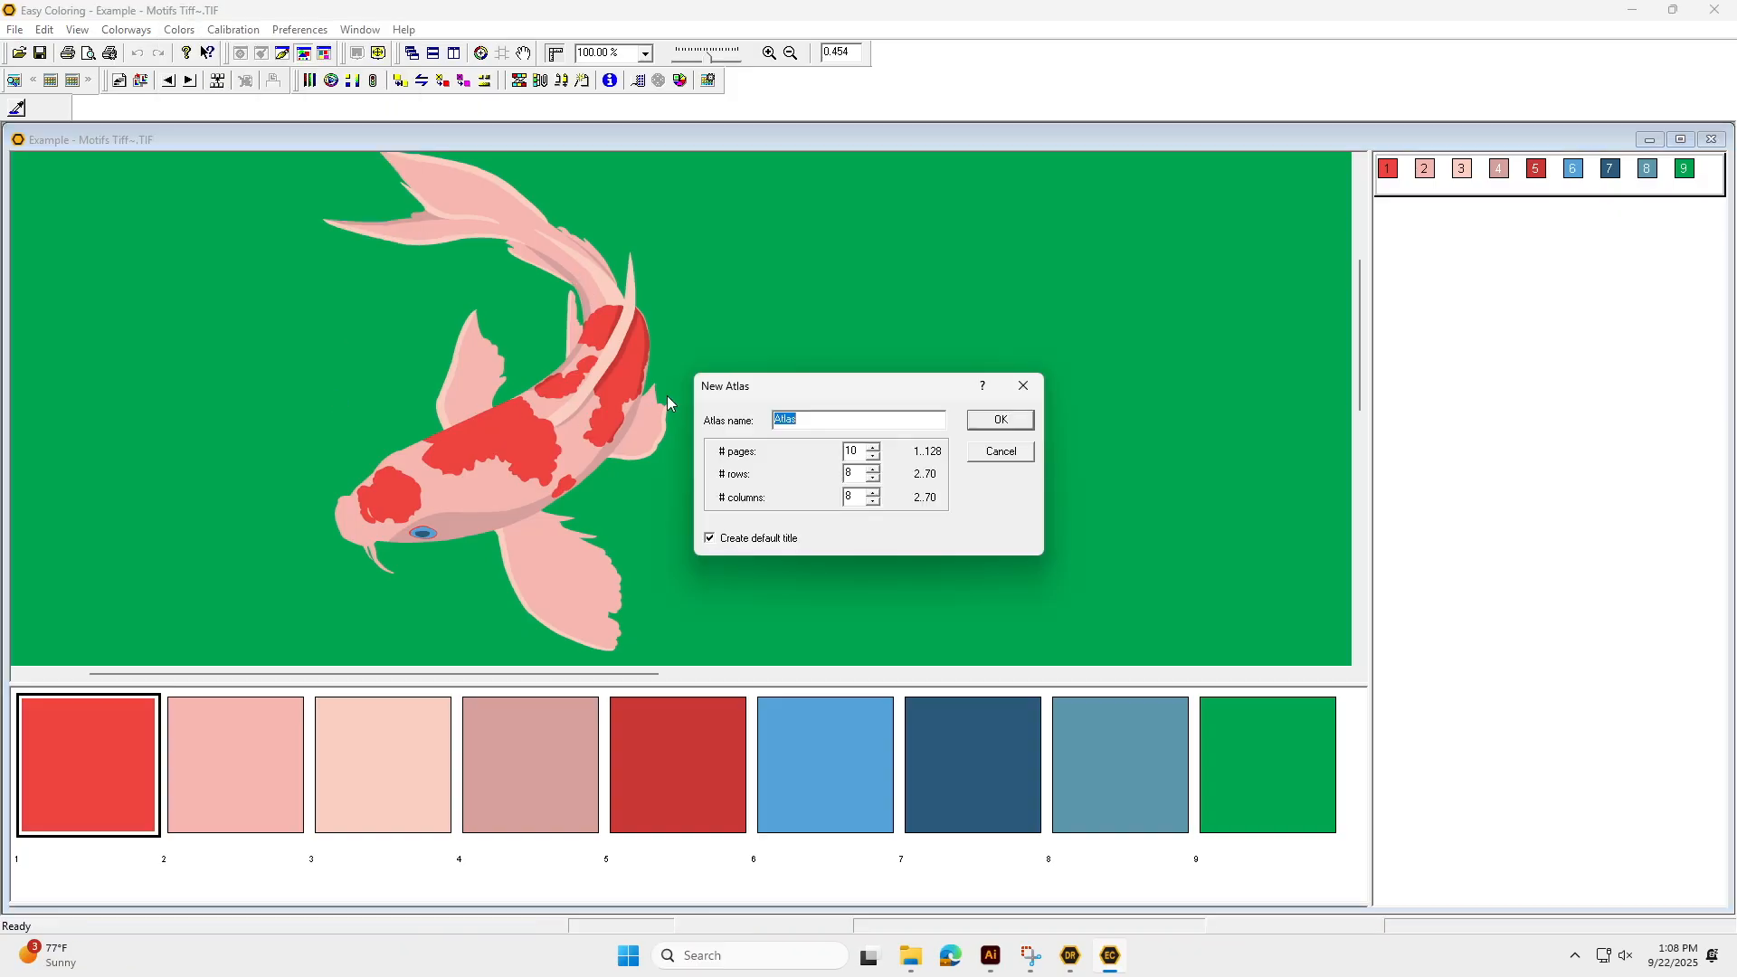
{"action": "left_click", "coordinate": [870, 416]}
{"action": "left_click", "coordinate": [1001, 420]}
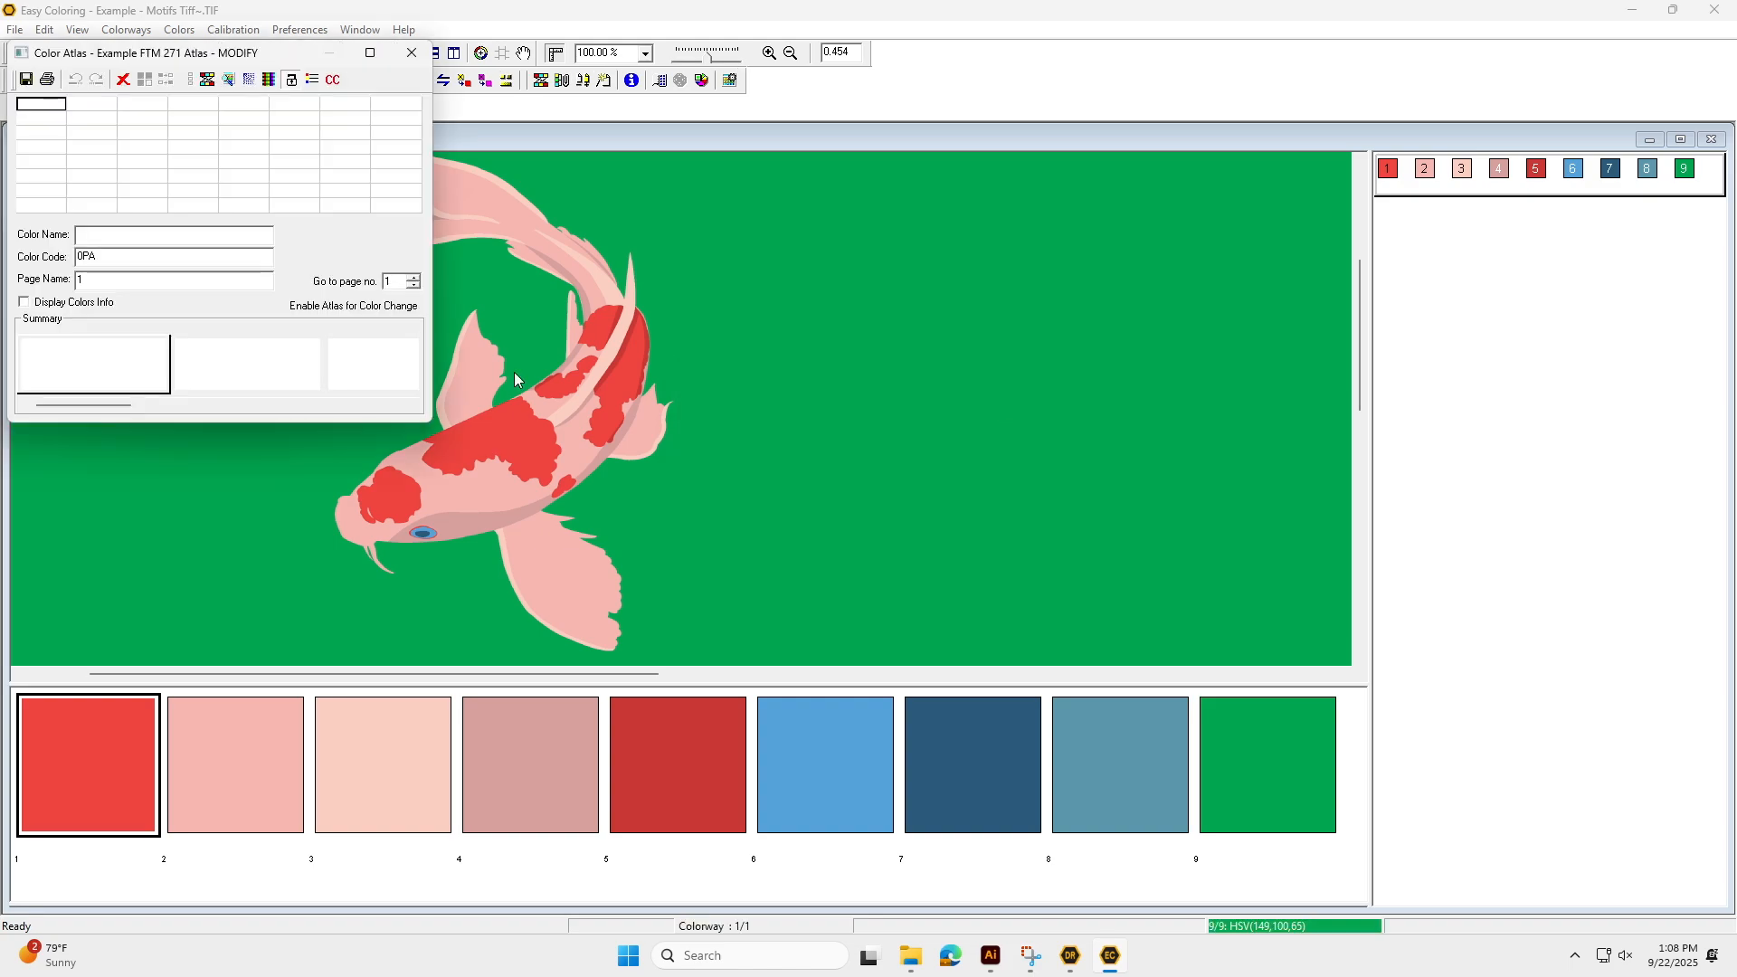
Copy the nine palette colors in order into the atlas's first page, with green starting the second row, and start saving the atlas.
{"action": "left_click_drag", "start_coordinate": [80, 753], "coordinate": [52, 296]}
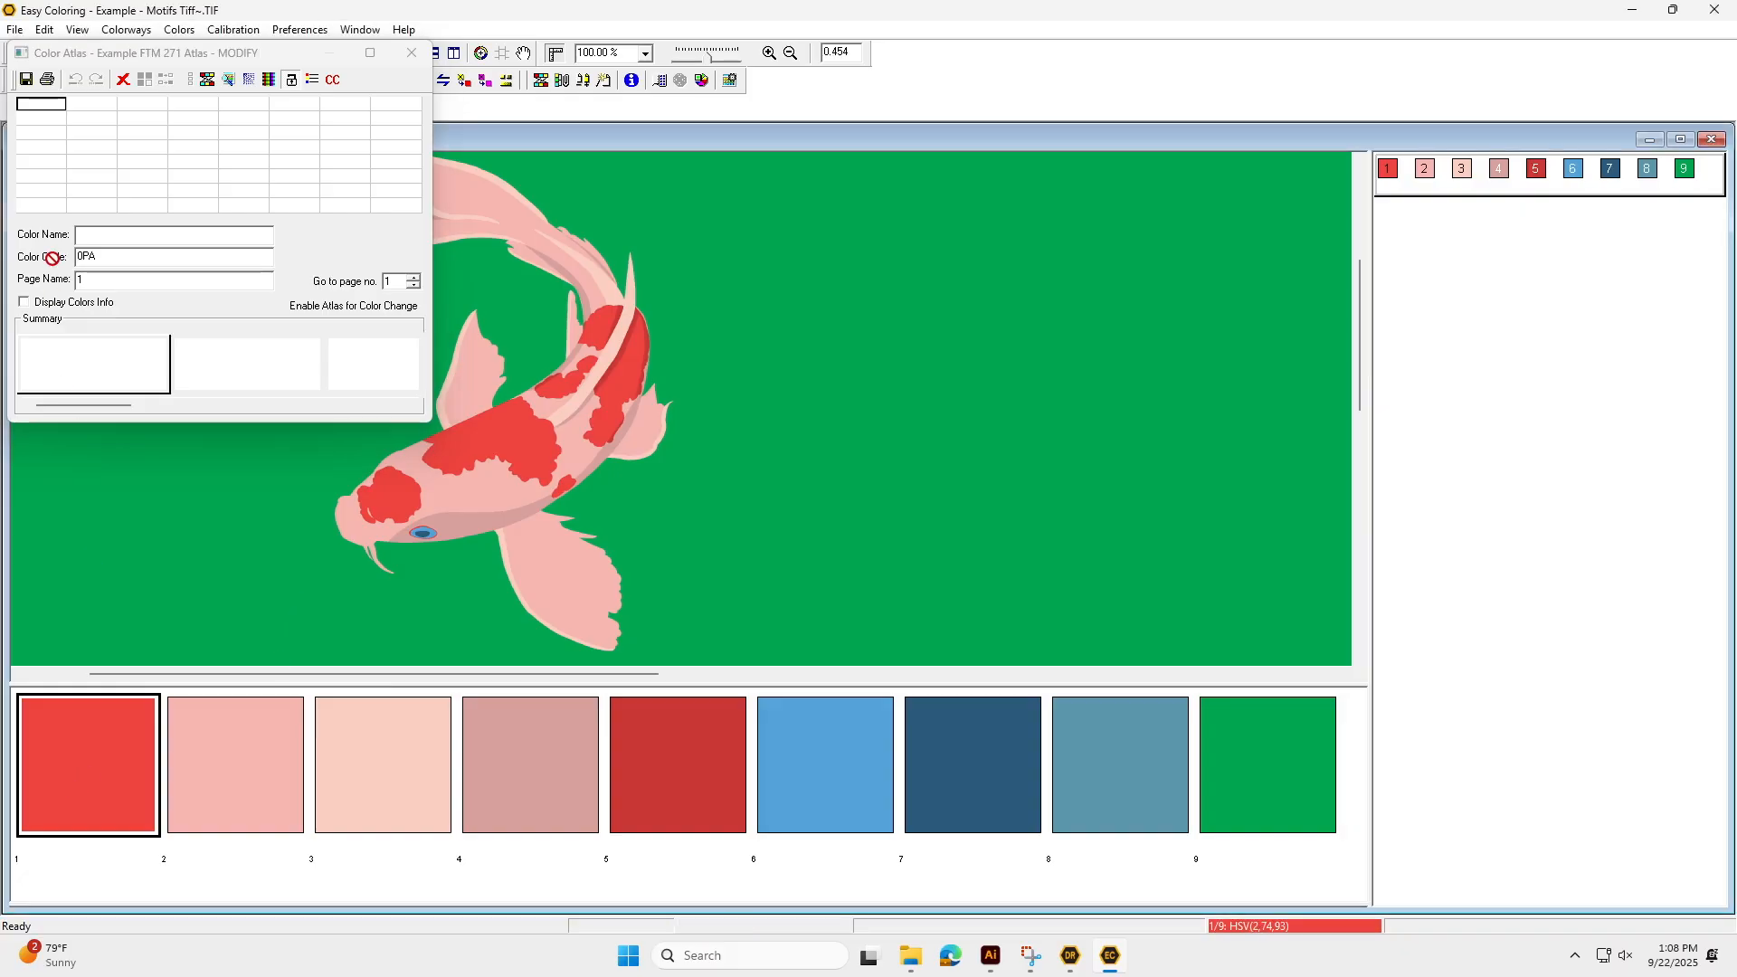
{"action": "left_click_drag", "start_coordinate": [50, 106], "coordinate": [97, 108]}
{"action": "left_click_drag", "start_coordinate": [380, 800], "coordinate": [185, 107]}
{"action": "left_click_drag", "start_coordinate": [615, 714], "coordinate": [244, 113]}
{"action": "left_click_drag", "start_coordinate": [794, 791], "coordinate": [296, 107]}
{"action": "left_click_drag", "start_coordinate": [956, 780], "coordinate": [355, 101]}
{"action": "left_click_drag", "start_coordinate": [1225, 752], "coordinate": [383, 112]}
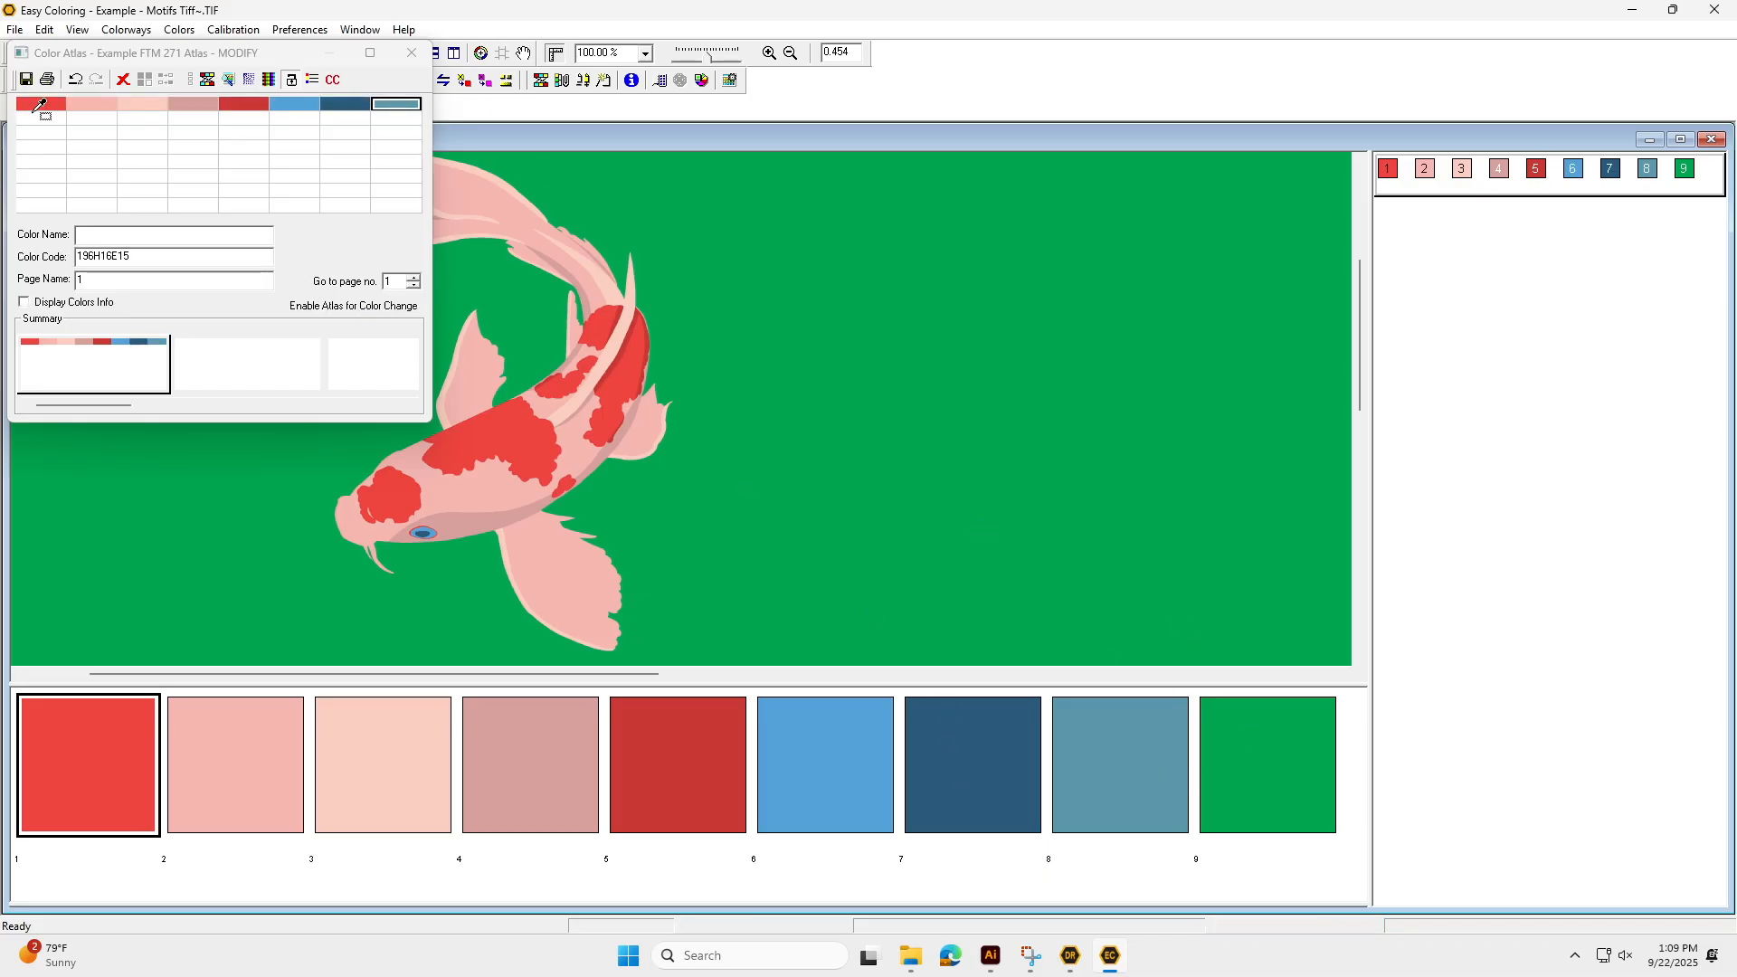
{"action": "left_click_drag", "start_coordinate": [39, 107], "coordinate": [41, 116]}
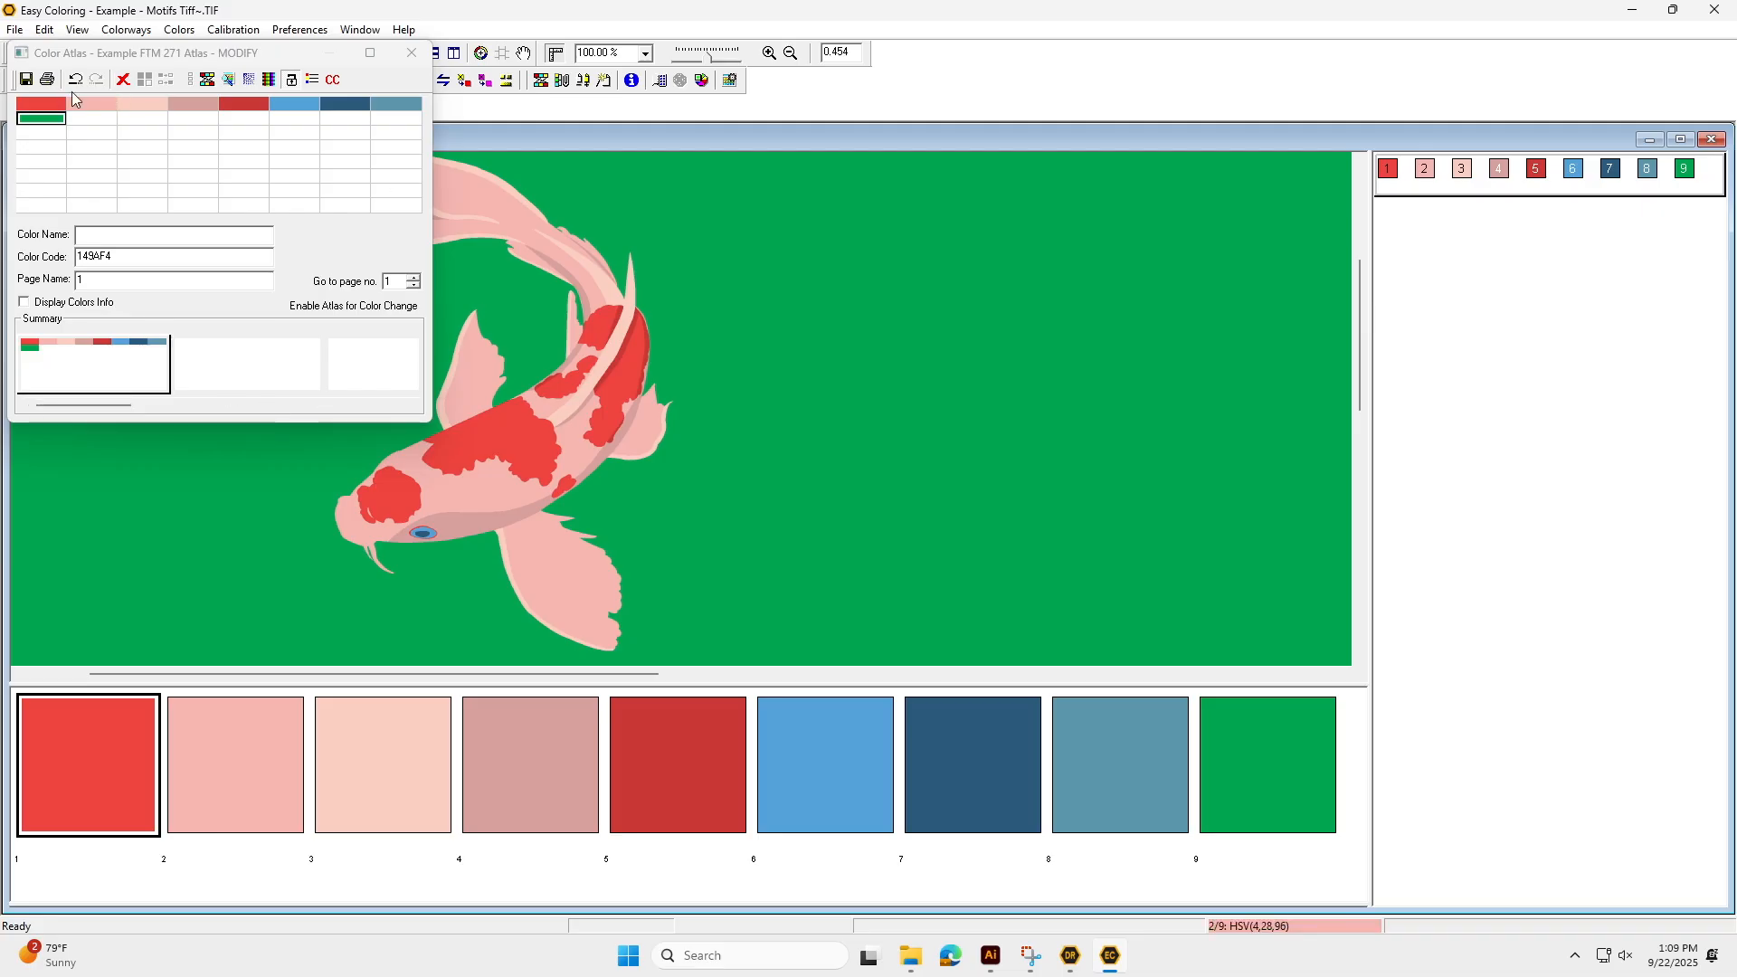
{"action": "left_click", "coordinate": [25, 80]}
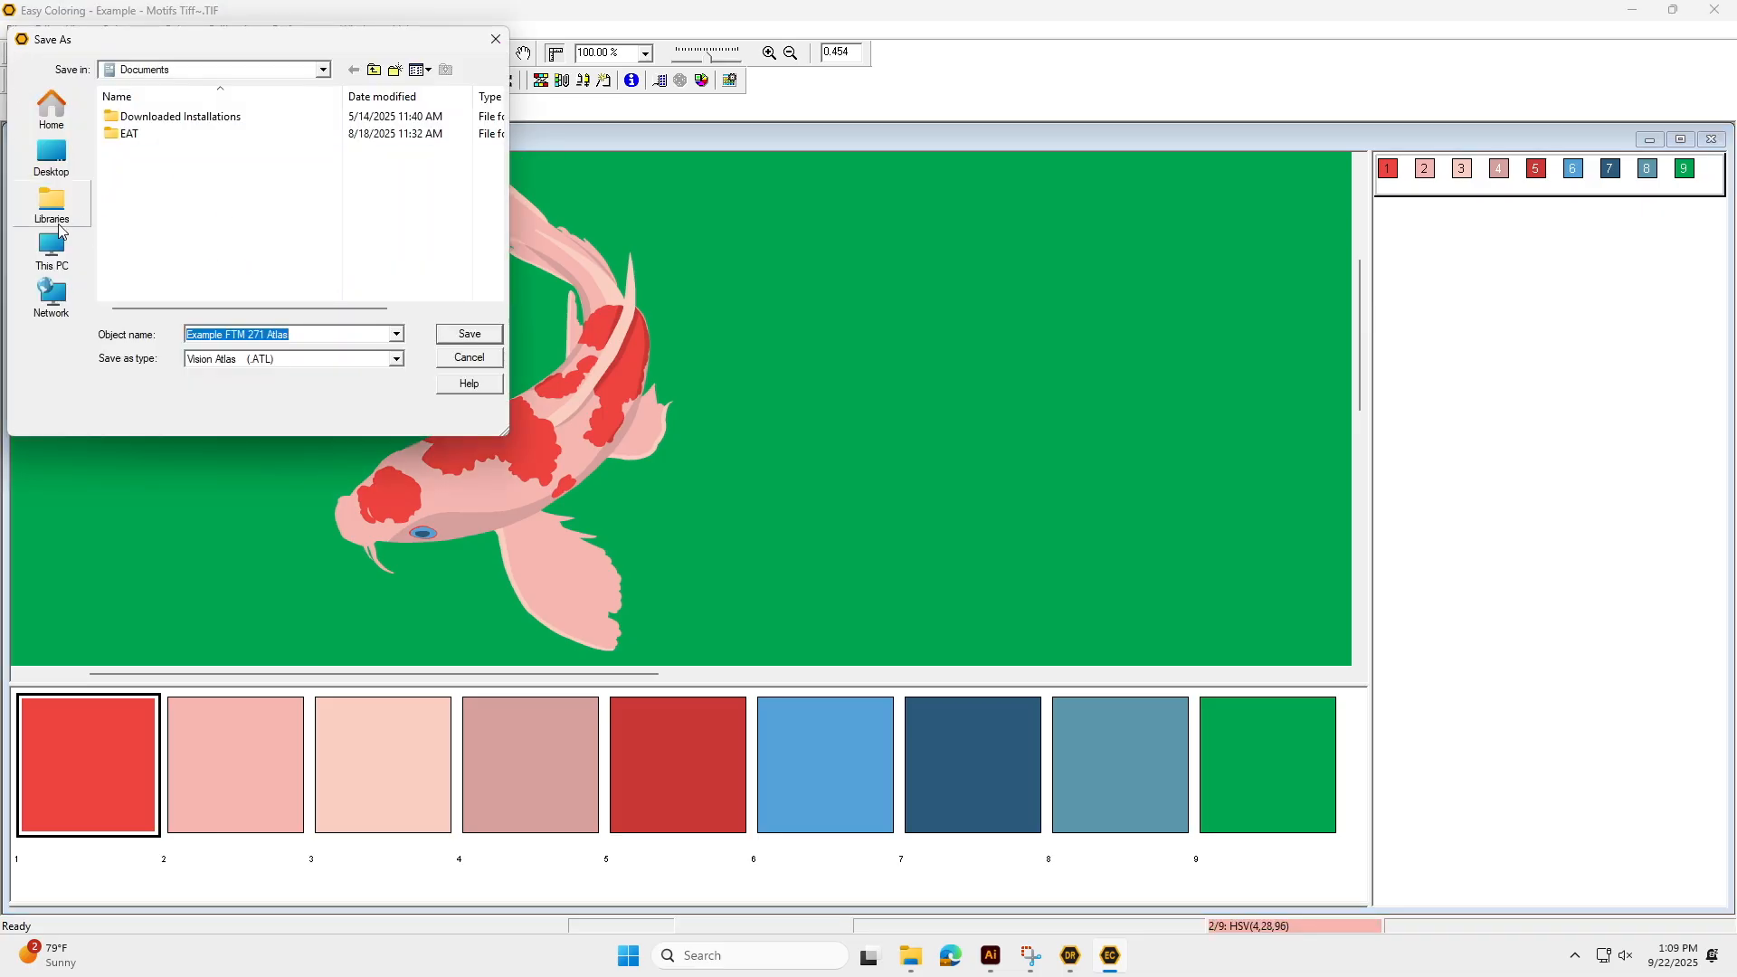
{"action": "left_click", "coordinate": [56, 213]}
{"action": "left_click", "coordinate": [51, 156]}
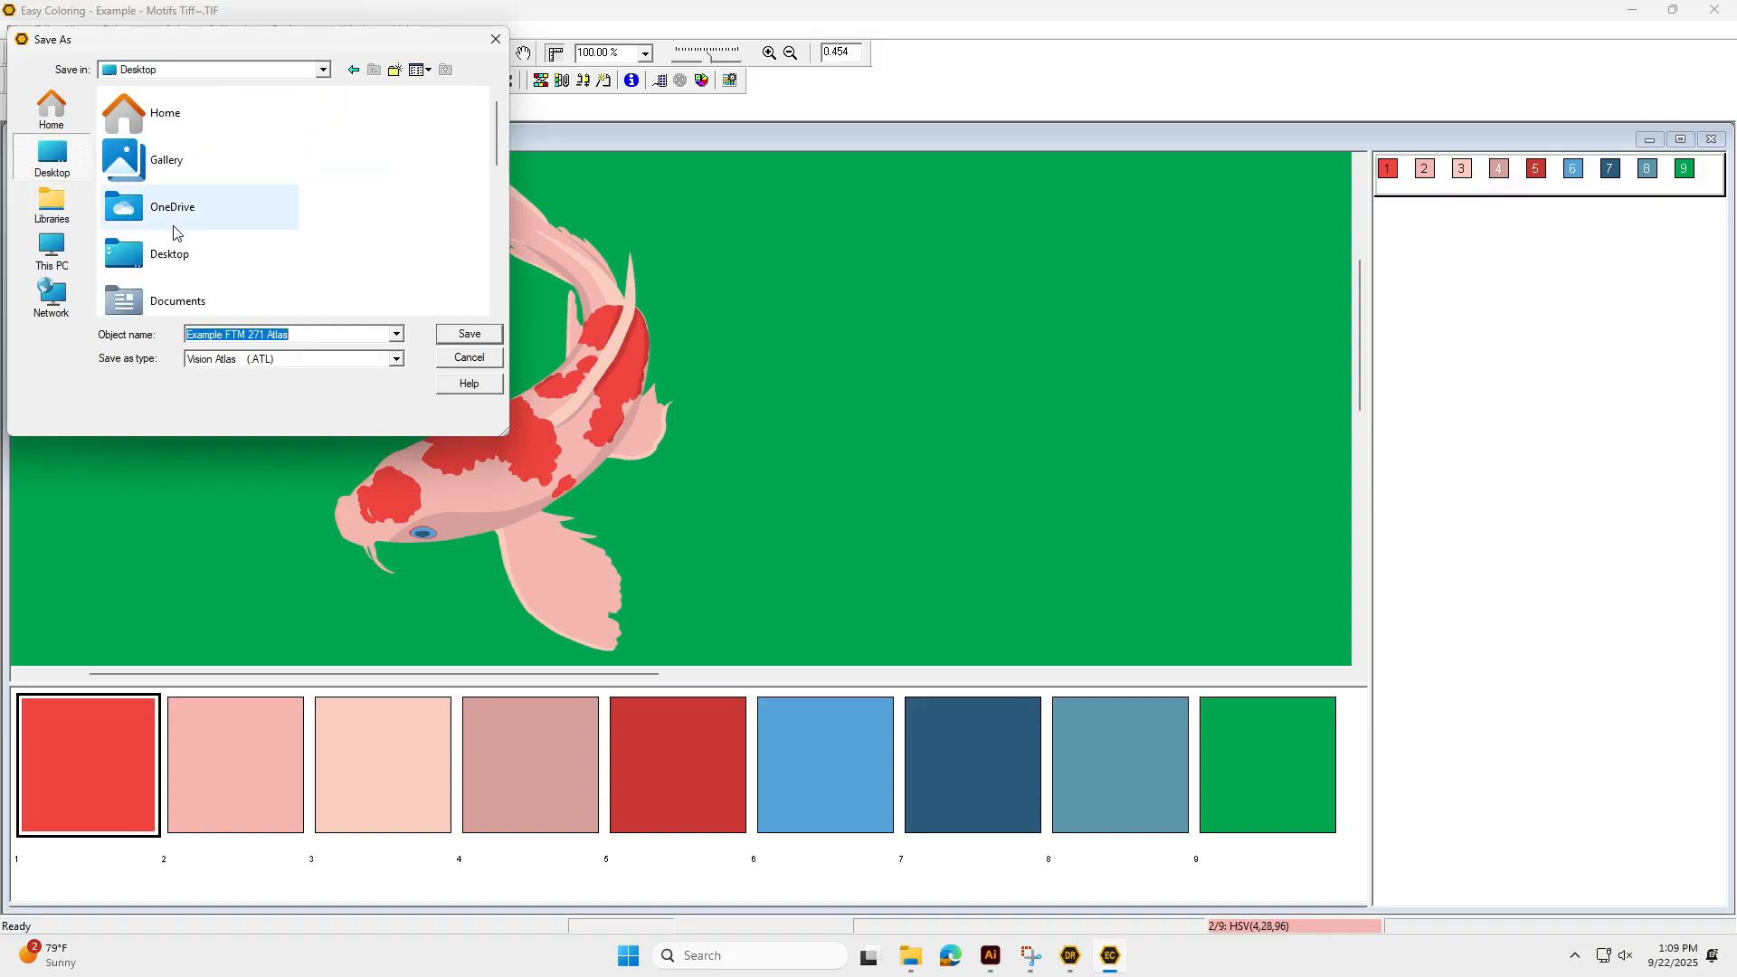
{"action": "left_click", "coordinate": [187, 265]}
{"action": "double_click", "coordinate": [187, 265]}
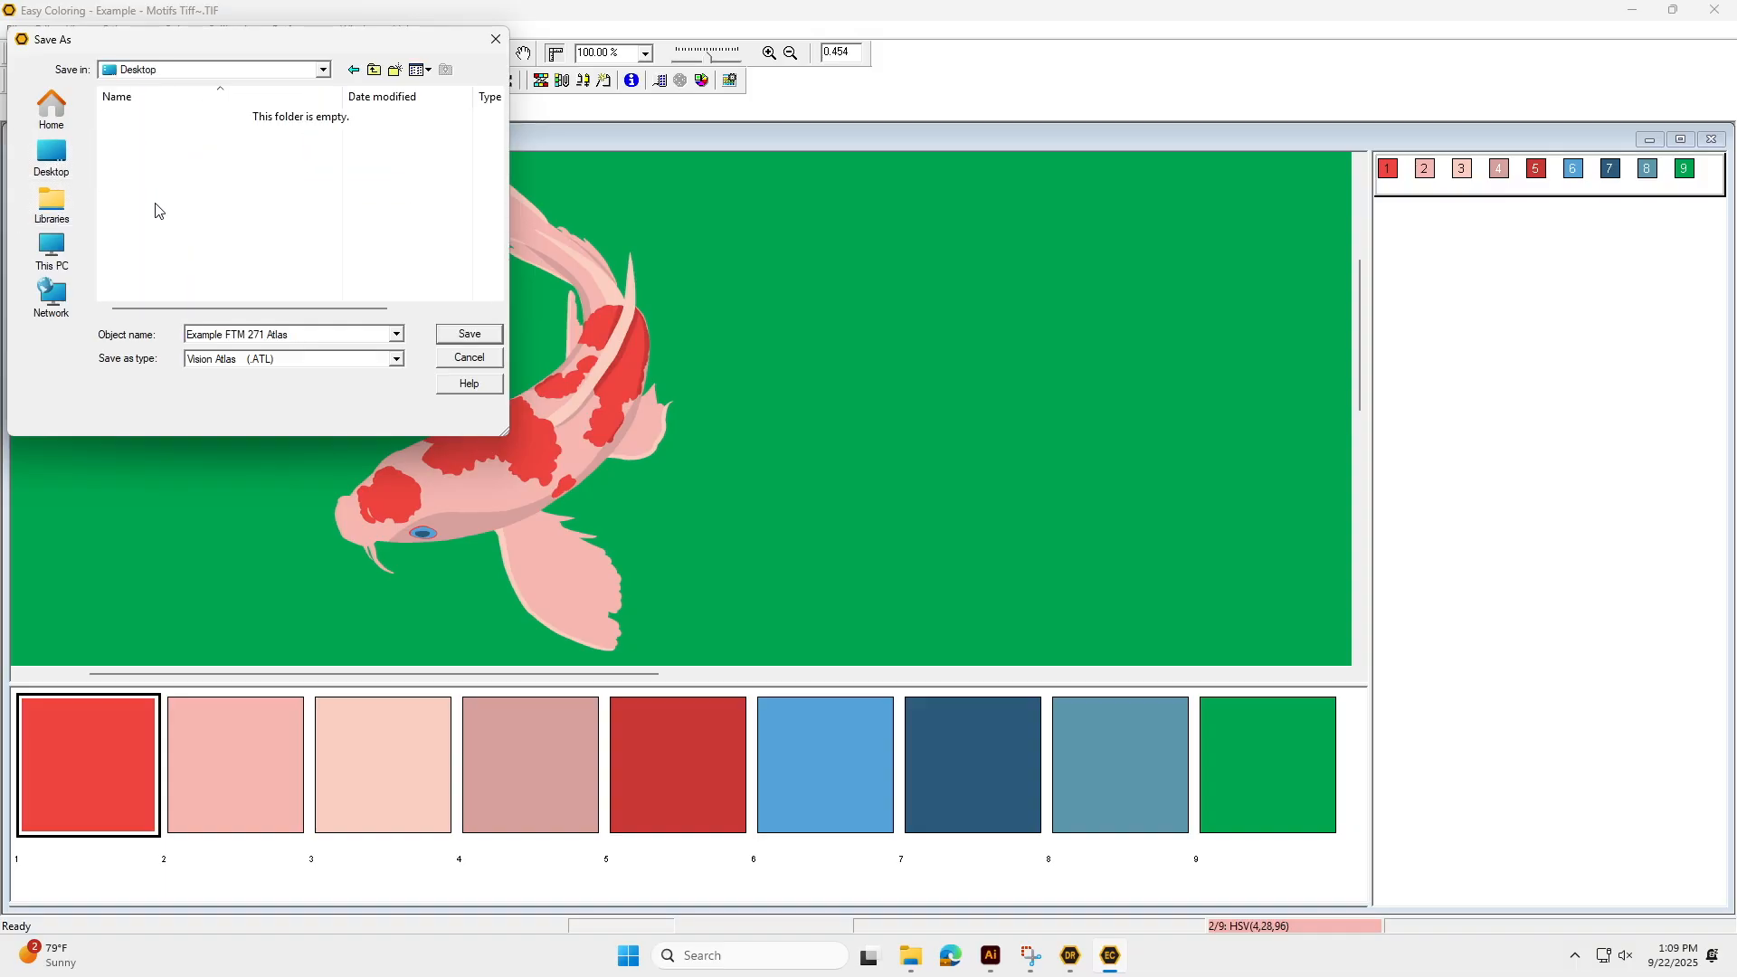
Save the atlas Example FTM 271 Atlas as a Vision Atlas (.ATL) in the Examples folder inside Fall 2025 on Google Drive.
{"action": "left_click", "coordinate": [51, 246]}
{"action": "double_click", "coordinate": [162, 168]}
{"action": "left_click", "coordinate": [197, 136]}
{"action": "double_click", "coordinate": [197, 136]}
{"action": "double_click", "coordinate": [217, 124]}
{"action": "left_click", "coordinate": [227, 137]}
{"action": "double_click", "coordinate": [227, 135]}
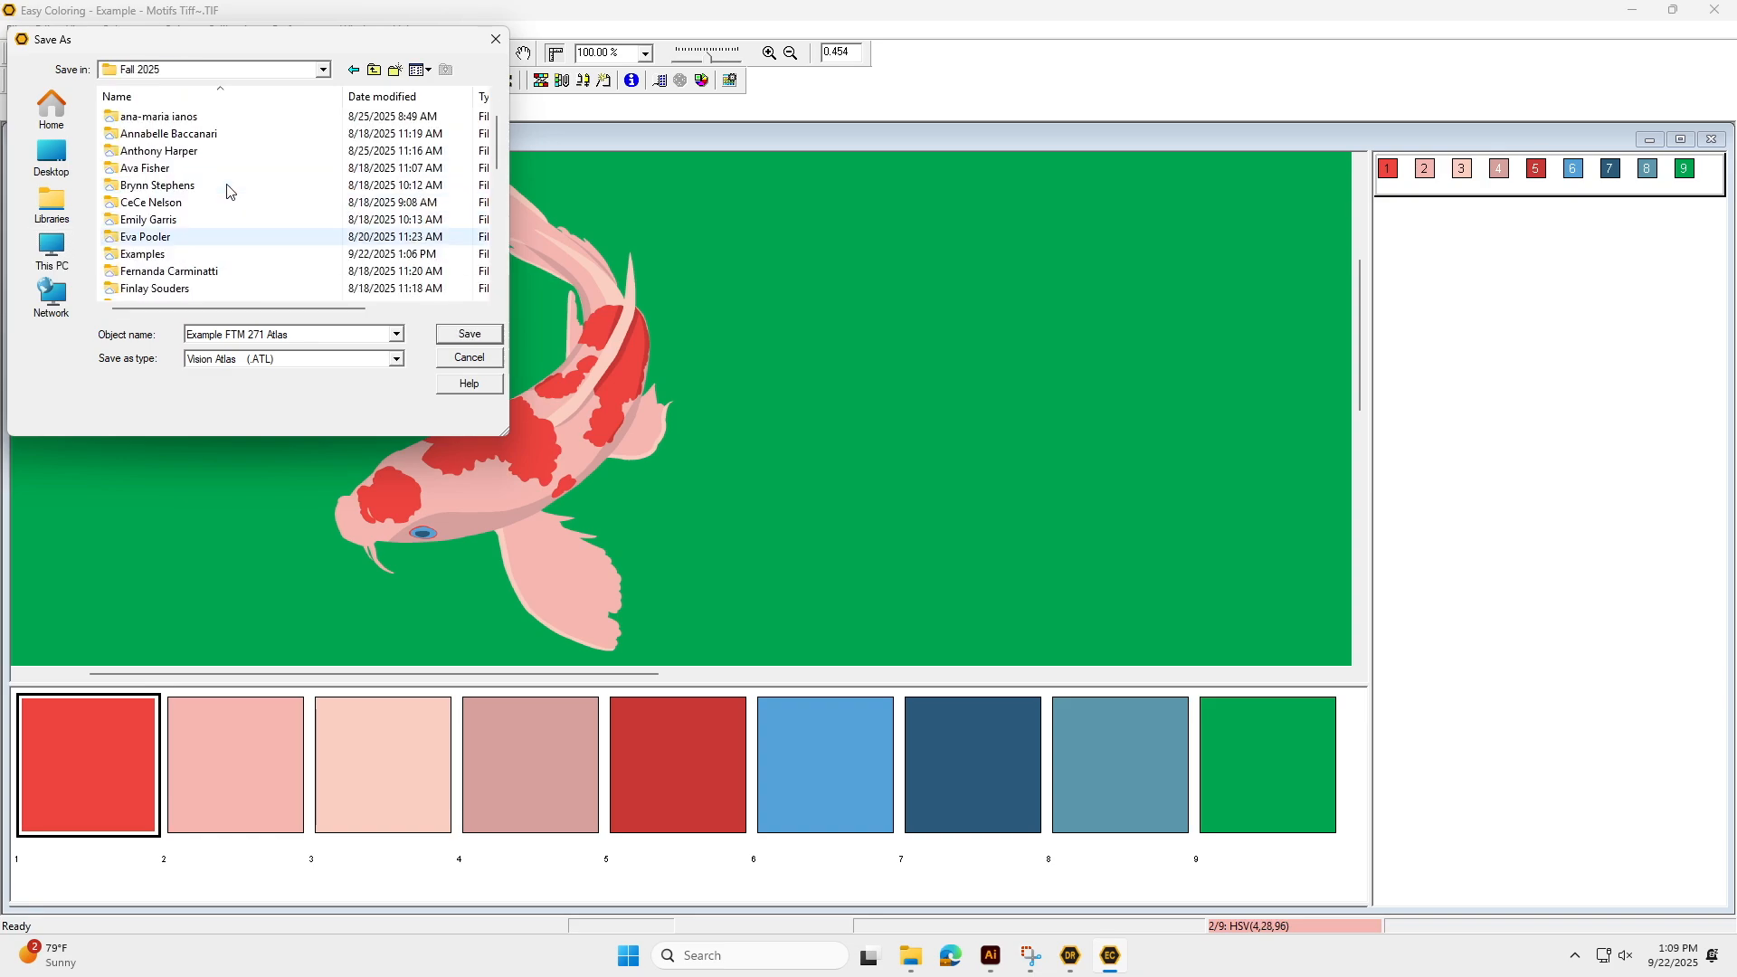
{"action": "double_click", "coordinate": [185, 254]}
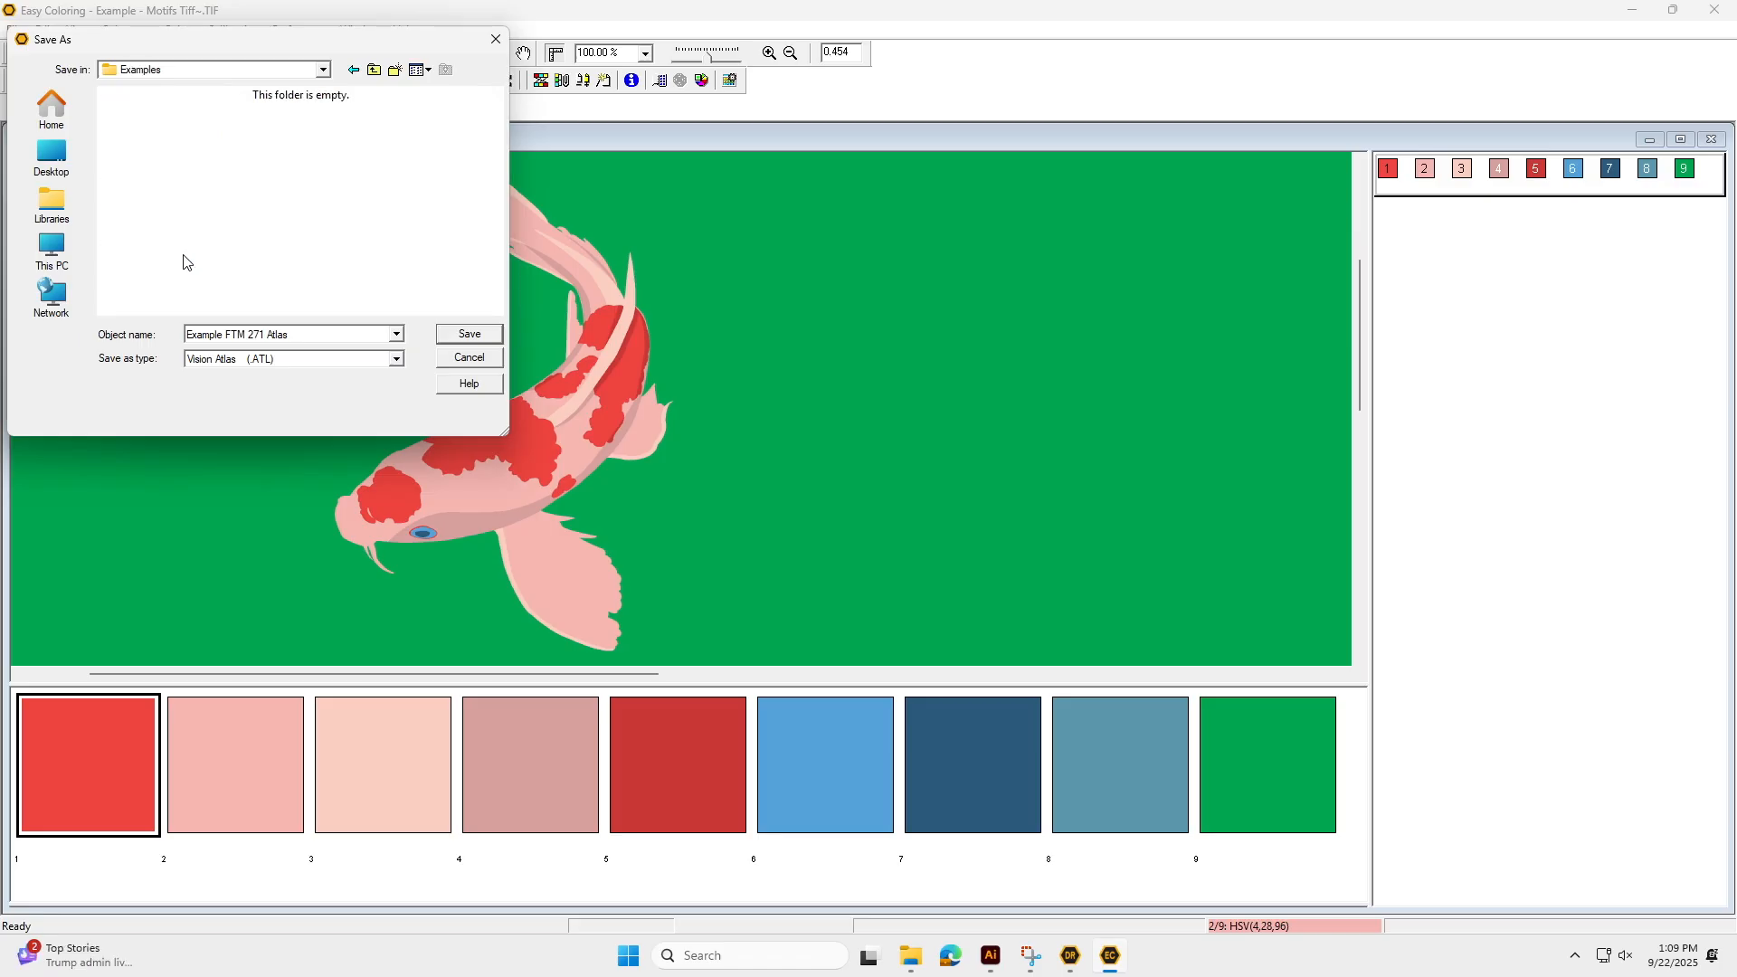
{"action": "left_click", "coordinate": [356, 358]}
{"action": "left_click", "coordinate": [358, 374]}
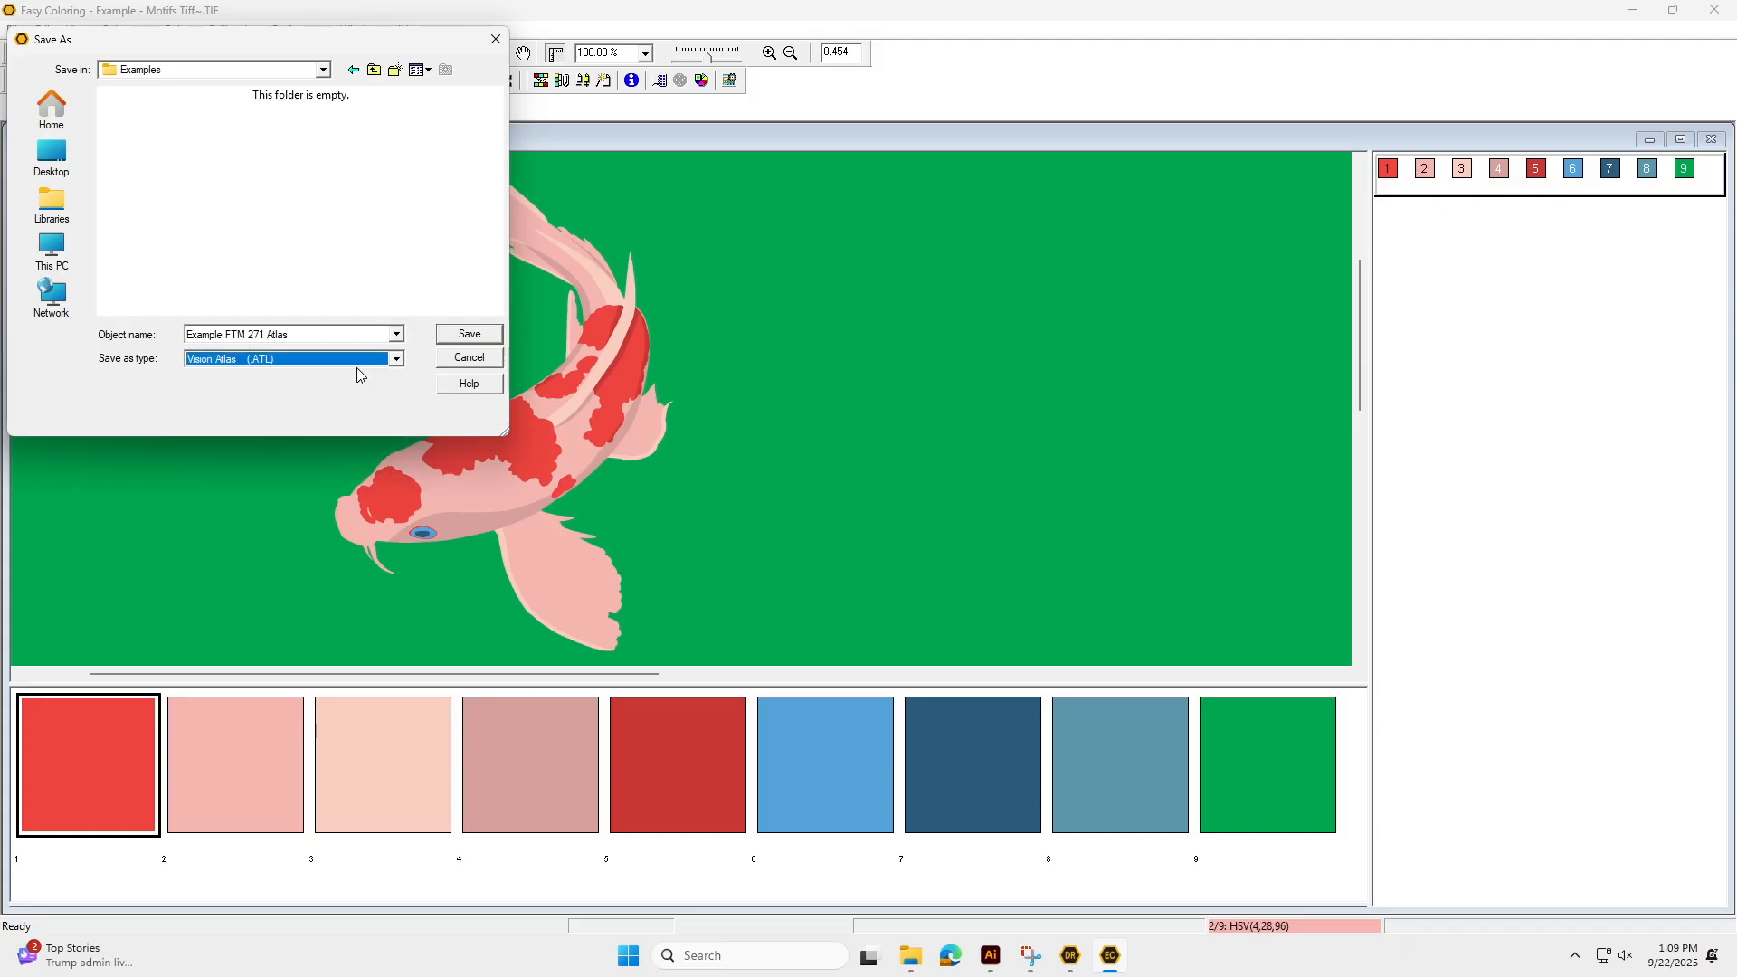
{"action": "left_click", "coordinate": [478, 332]}
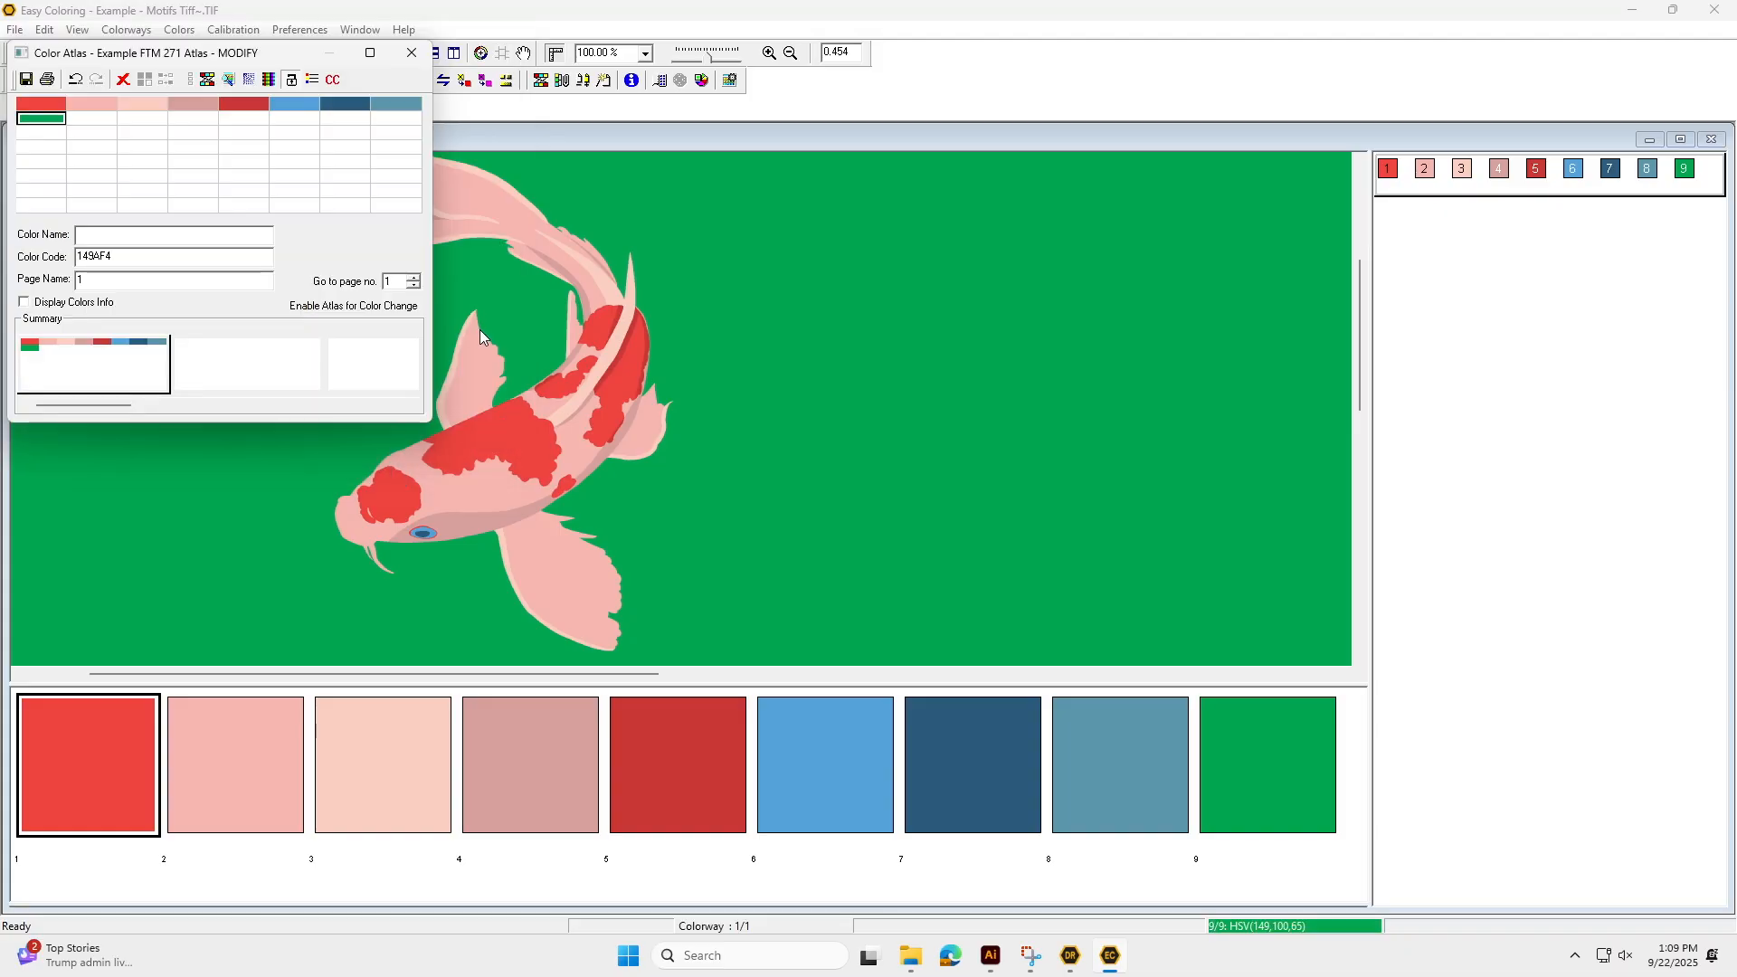
Close the color atlas and Easy Coloring, and open the Atlases Manager in Design and Repeat, keeping the atlases already listed.
{"action": "left_click", "coordinate": [412, 47]}
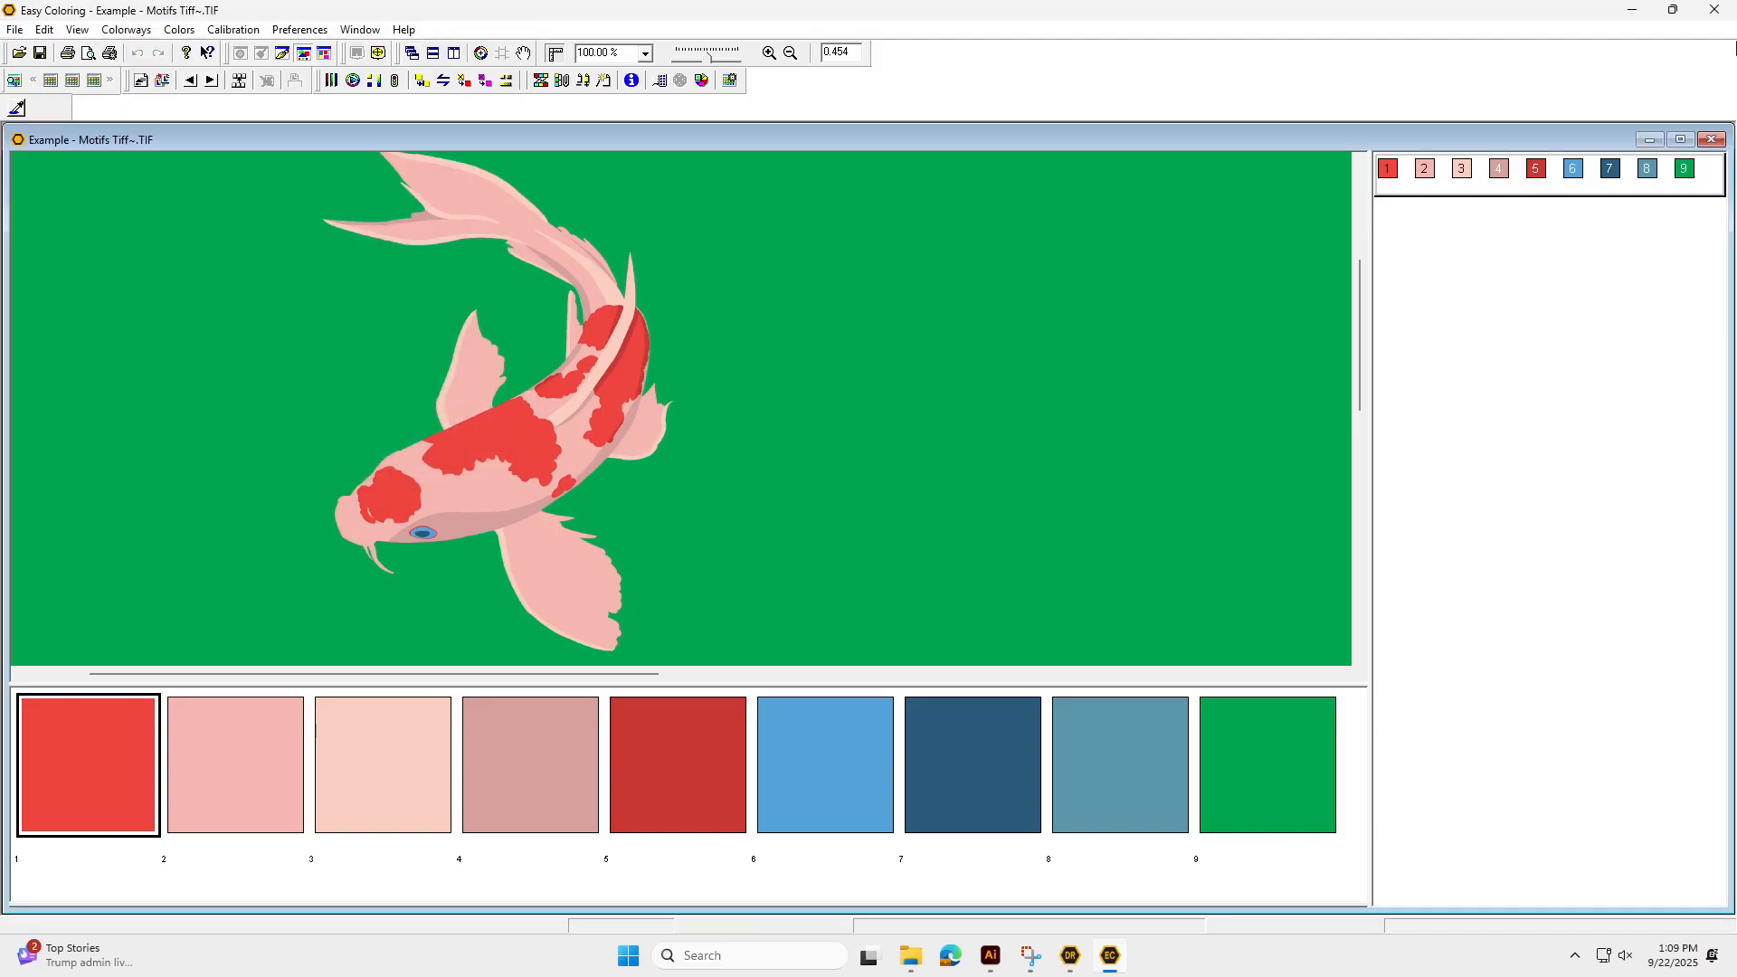
{"action": "left_click", "coordinate": [1715, 11]}
{"action": "left_click", "coordinate": [289, 81]}
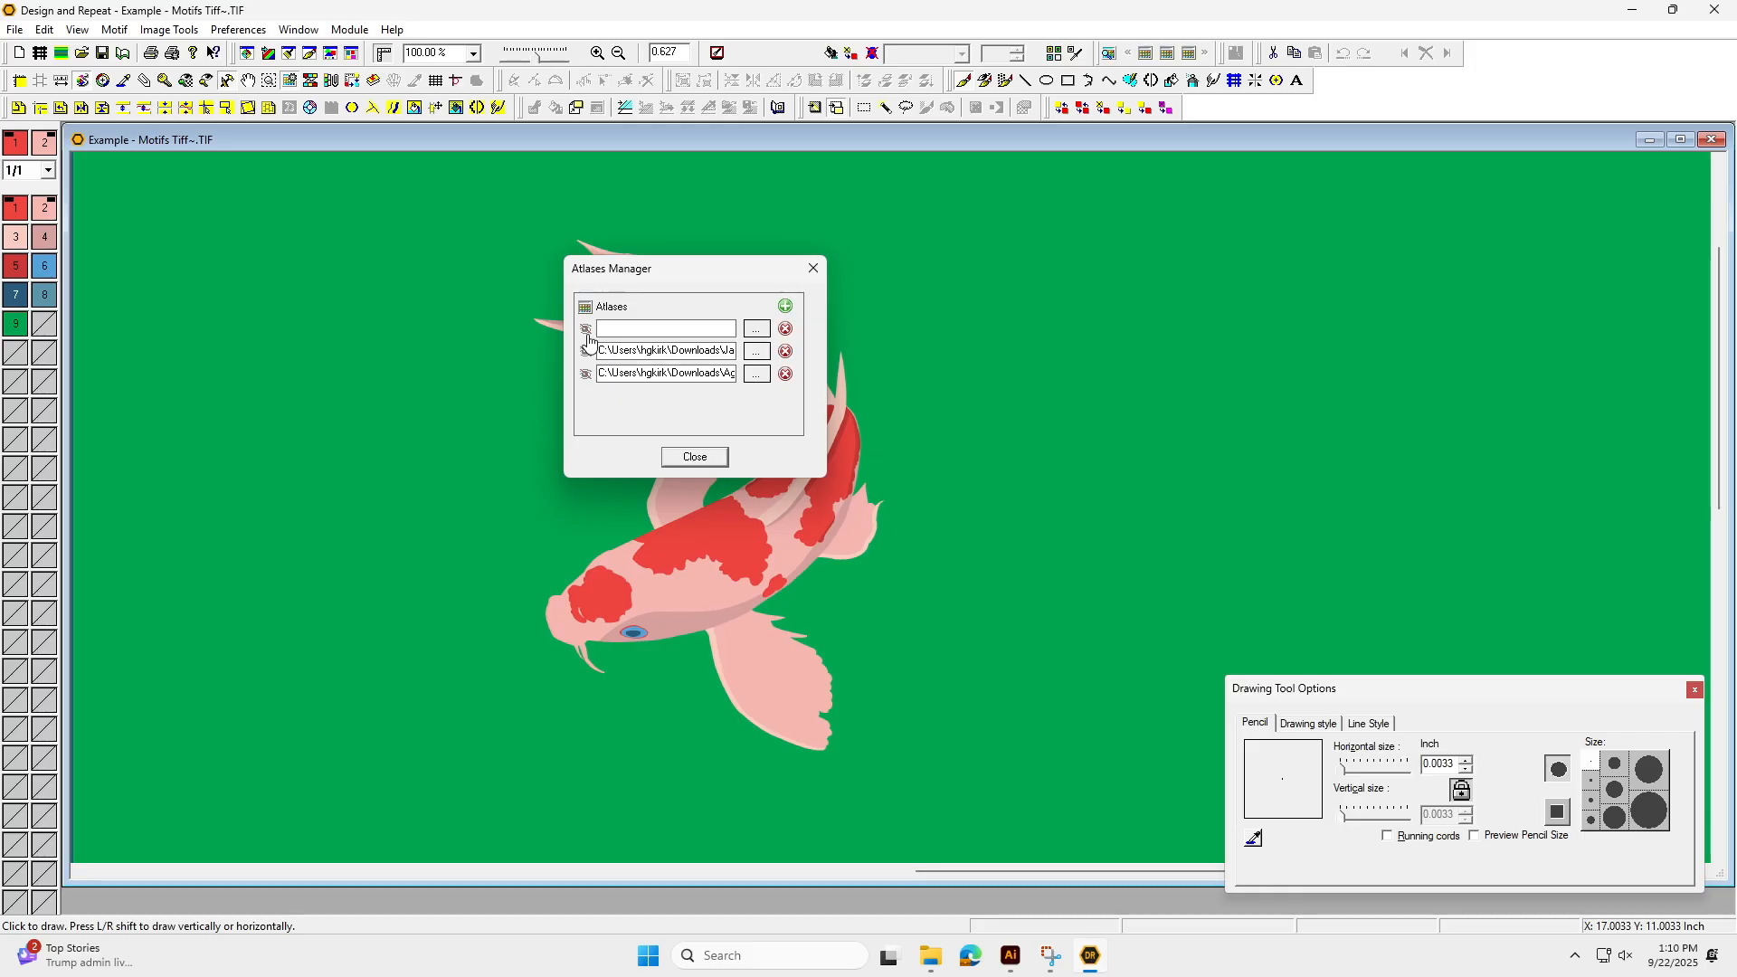
{"action": "left_click", "coordinate": [785, 353]}
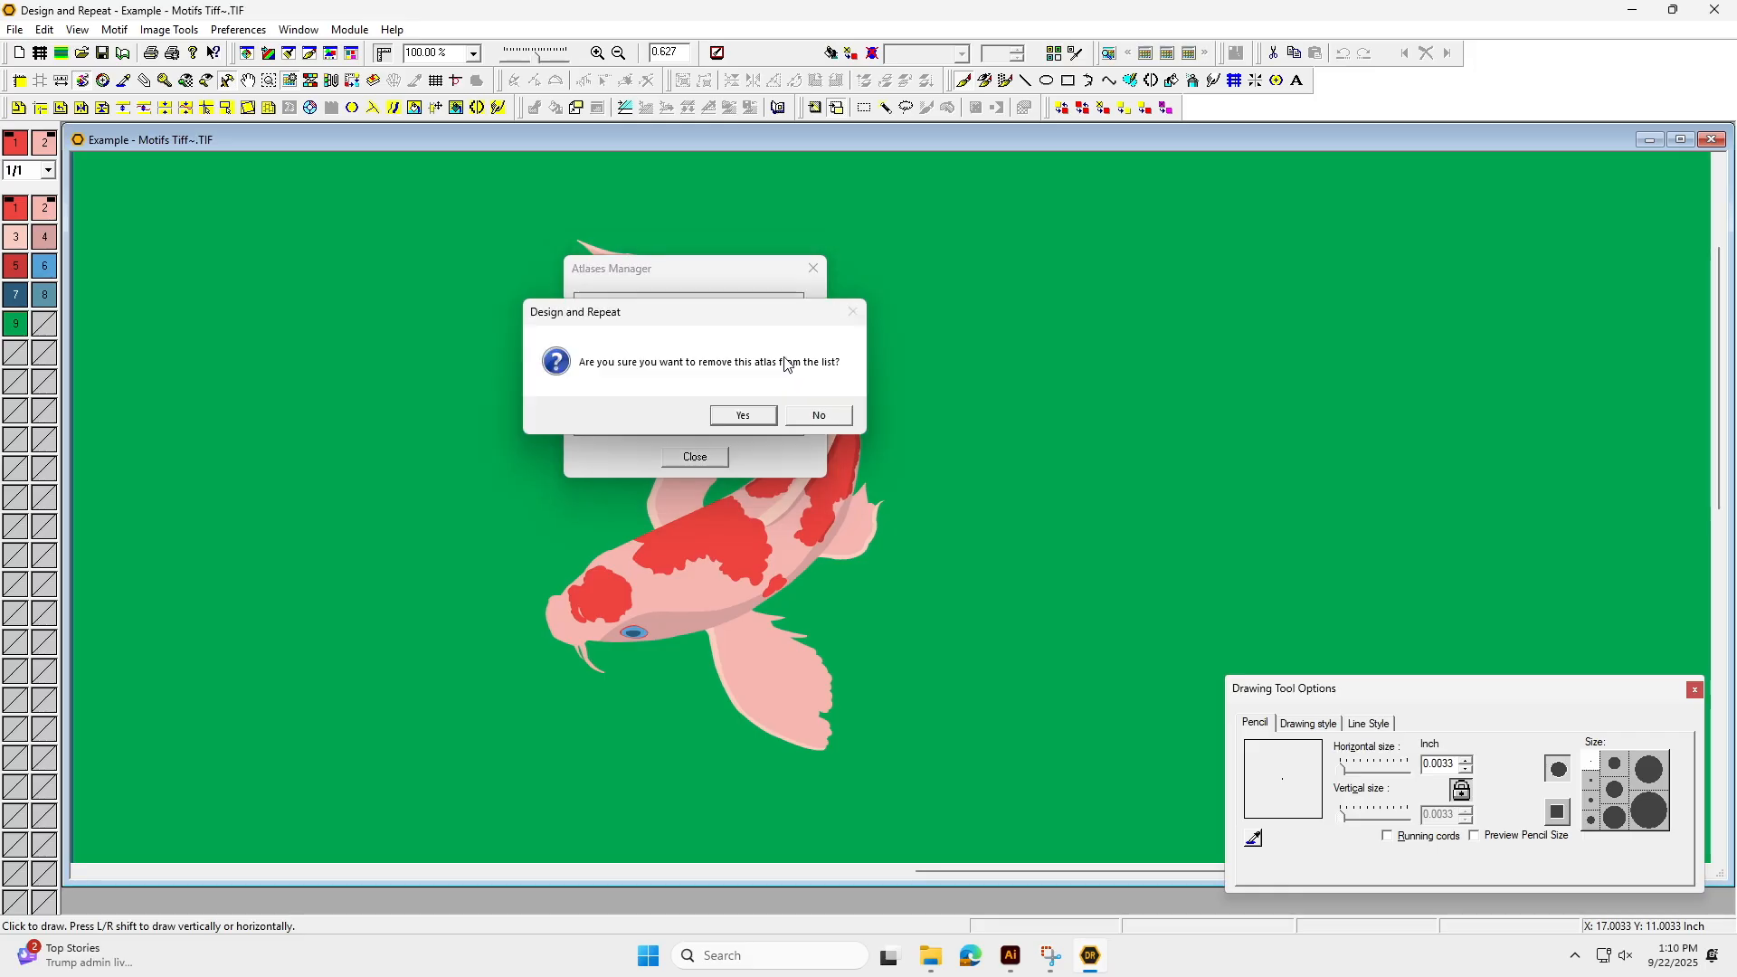
{"action": "left_click", "coordinate": [829, 419]}
Load Example FTM 271 Atlas from the Fall 2025 Examples folder into the empty first slot of the Atlases Manager.
{"action": "left_click", "coordinate": [756, 328]}
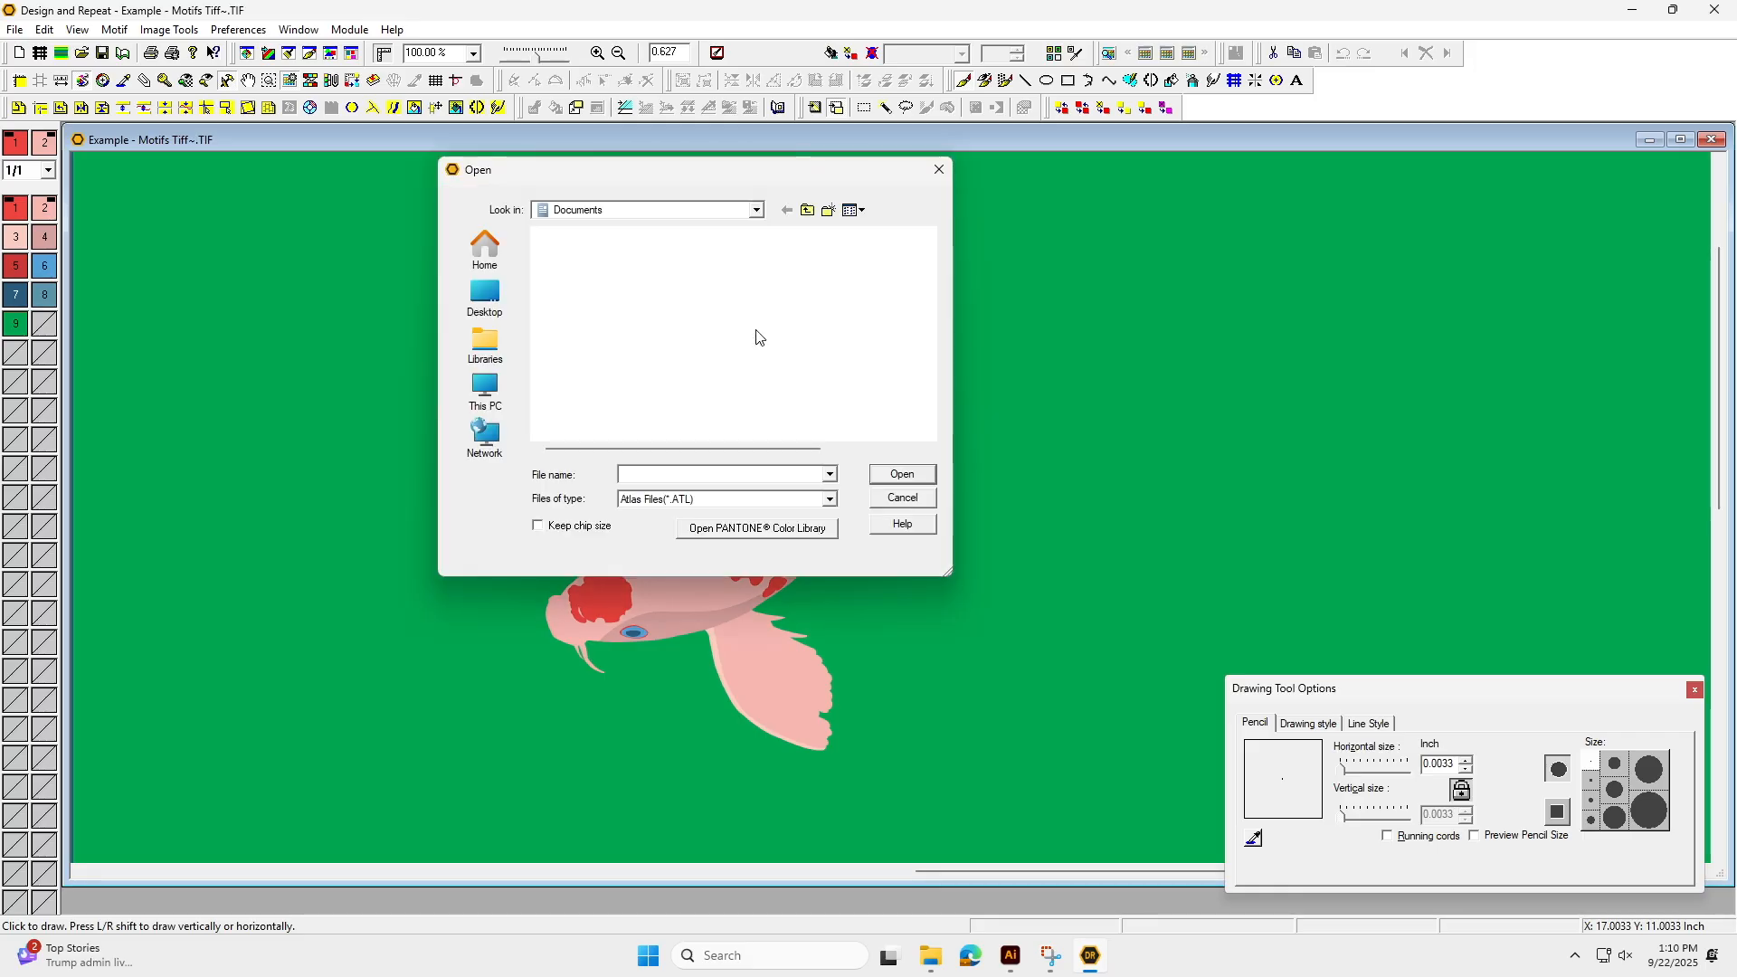
{"action": "left_click", "coordinate": [486, 389]}
{"action": "double_click", "coordinate": [647, 364]}
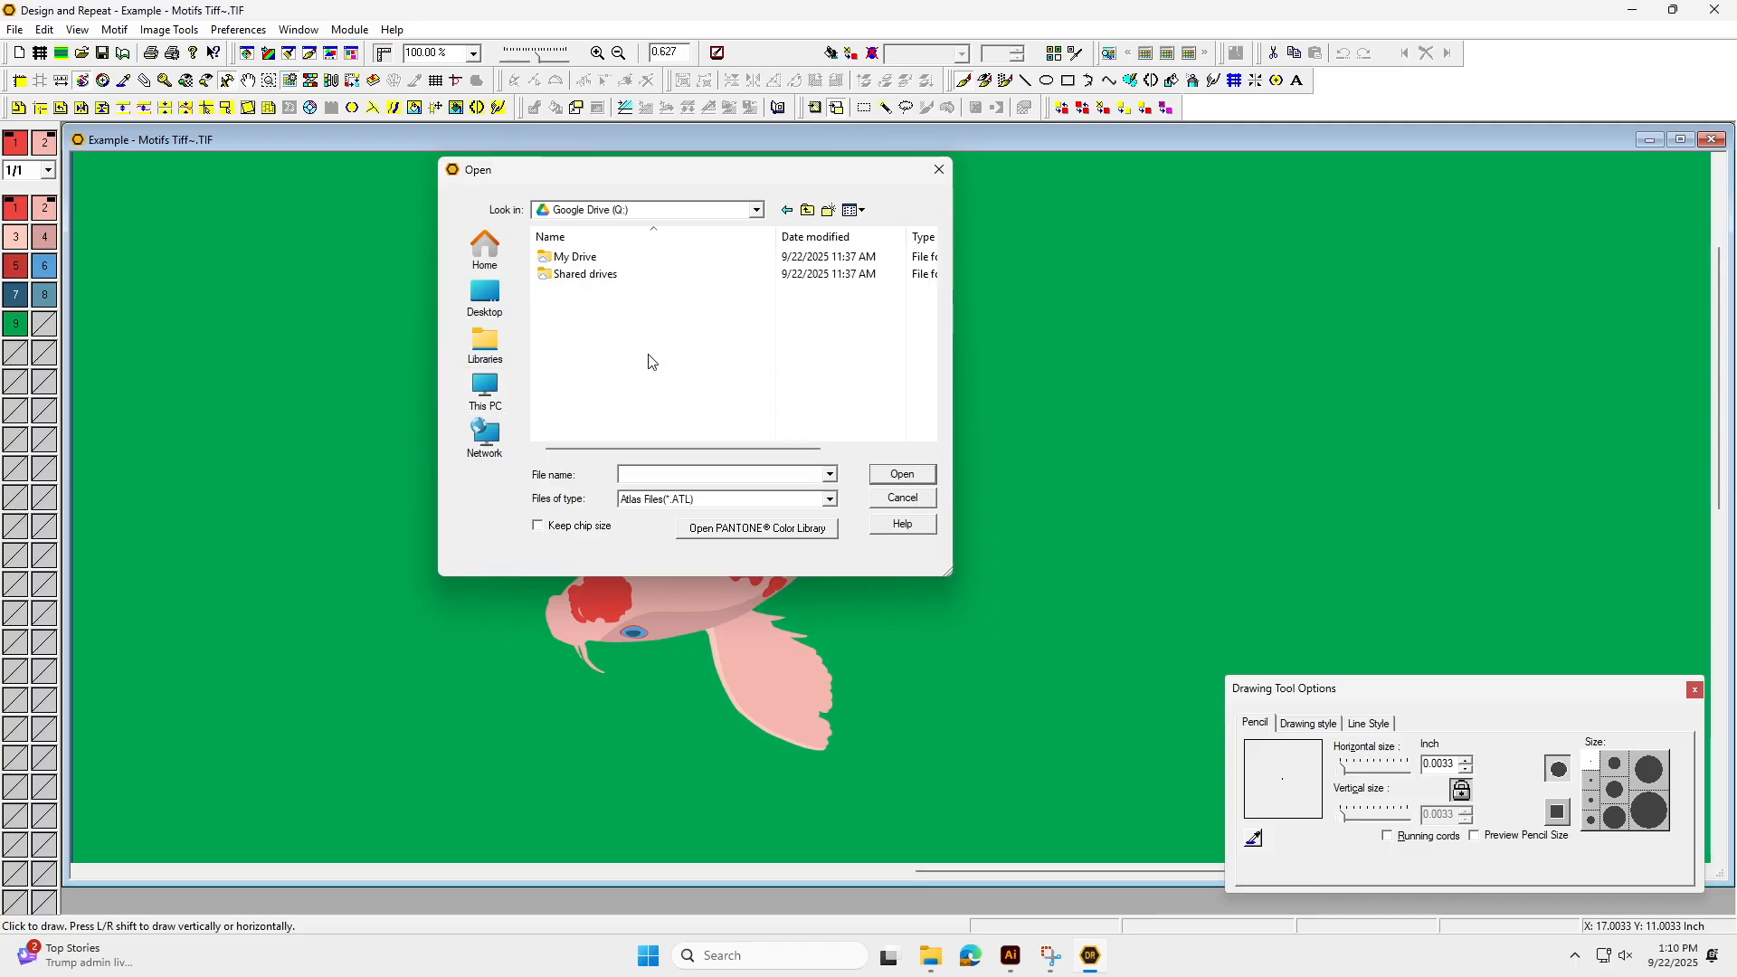
{"action": "double_click", "coordinate": [621, 277]}
{"action": "double_click", "coordinate": [620, 268]}
{"action": "double_click", "coordinate": [633, 276]}
{"action": "scroll", "coordinate": [604, 407], "scroll_direction": "down", "scroll_amount": 1}
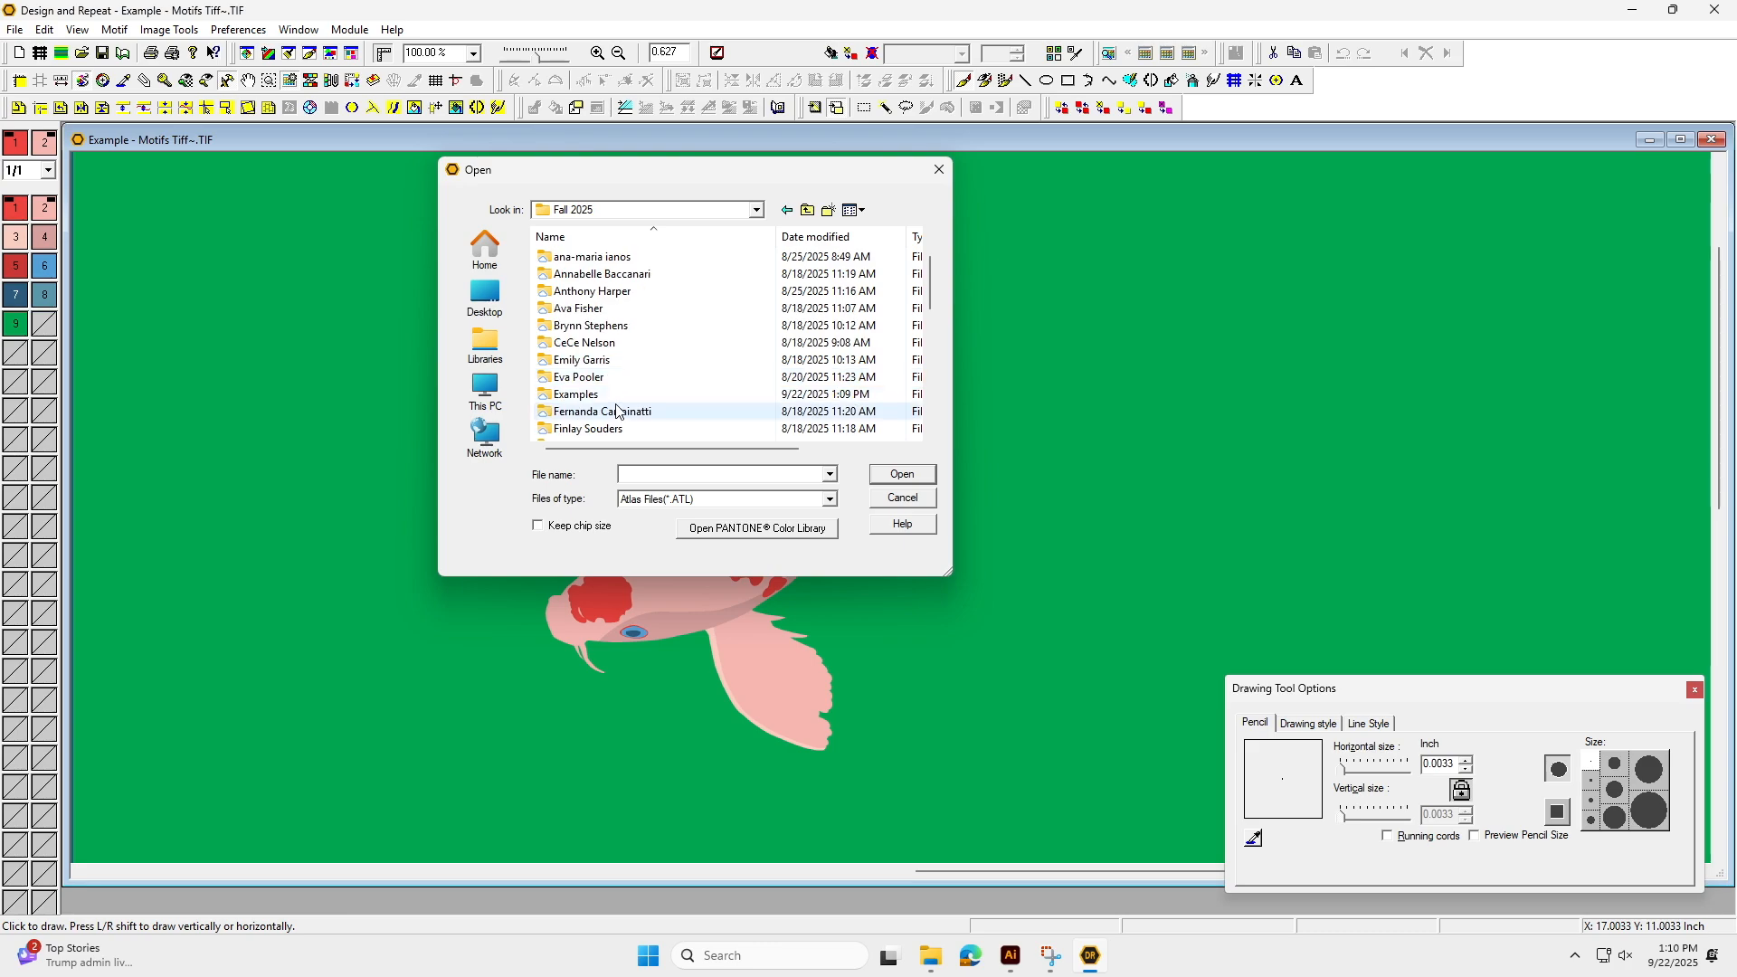
{"action": "double_click", "coordinate": [606, 403]}
{"action": "left_click", "coordinate": [586, 294]}
{"action": "left_click", "coordinate": [901, 474]}
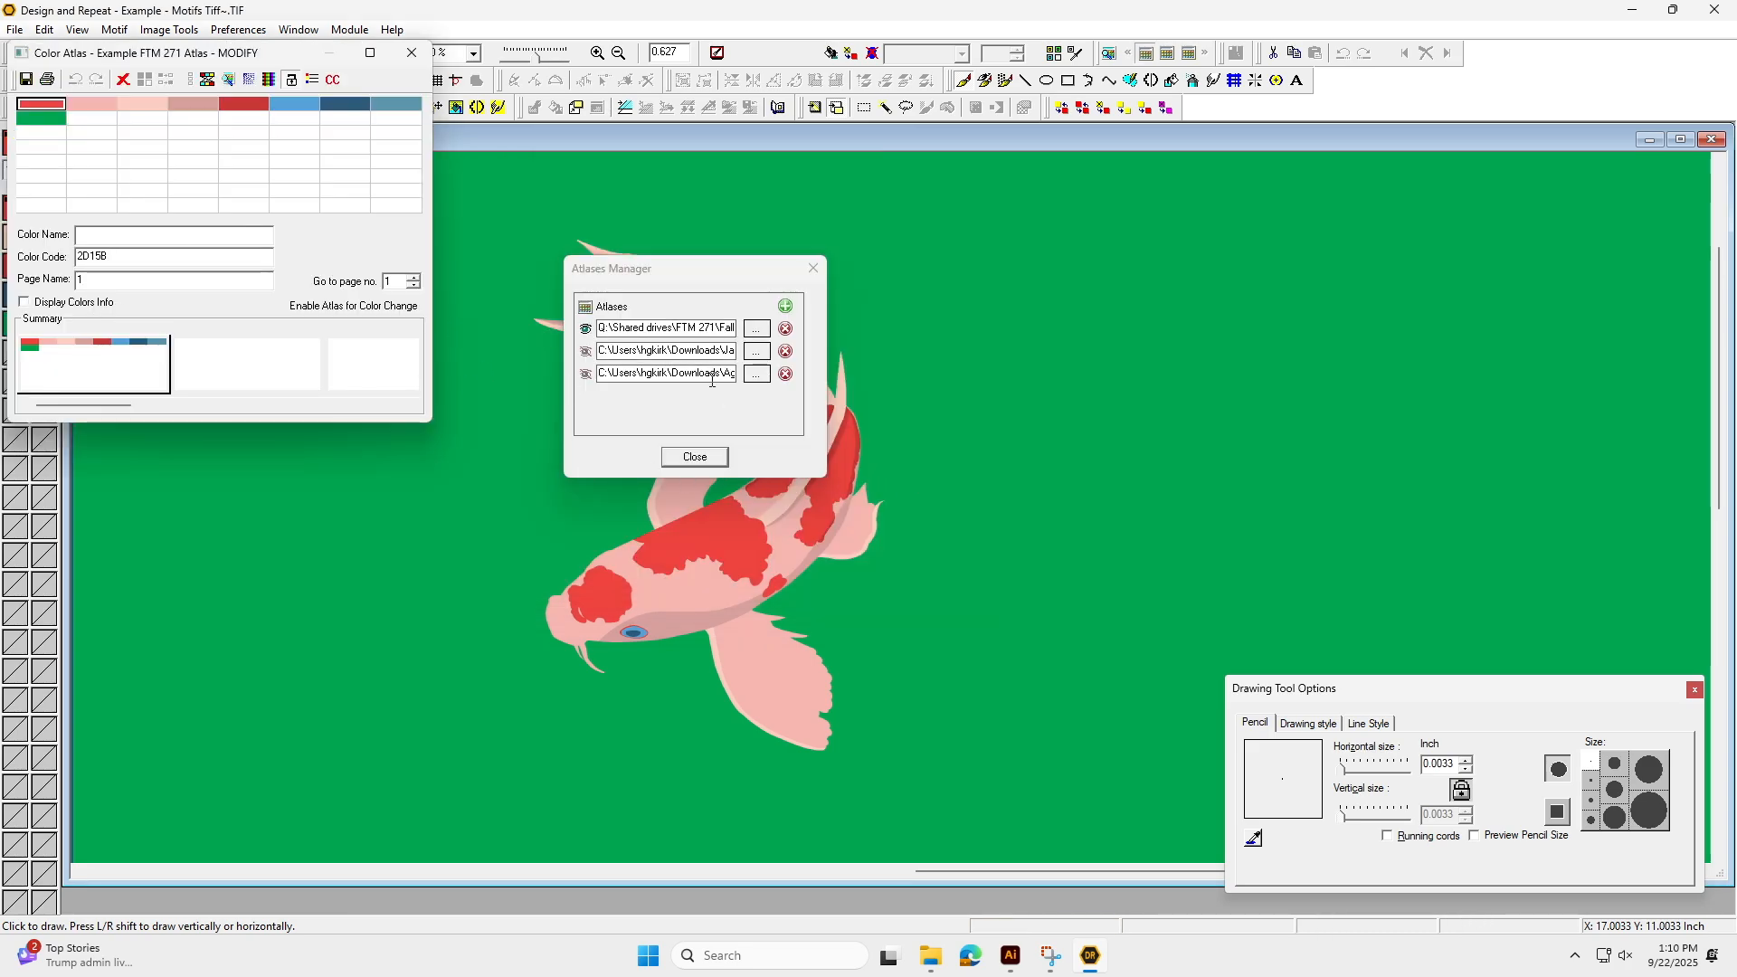
Close the Atlases Manager, move the color atlas window clear of the toolbars and close it.
{"action": "left_click", "coordinate": [813, 267]}
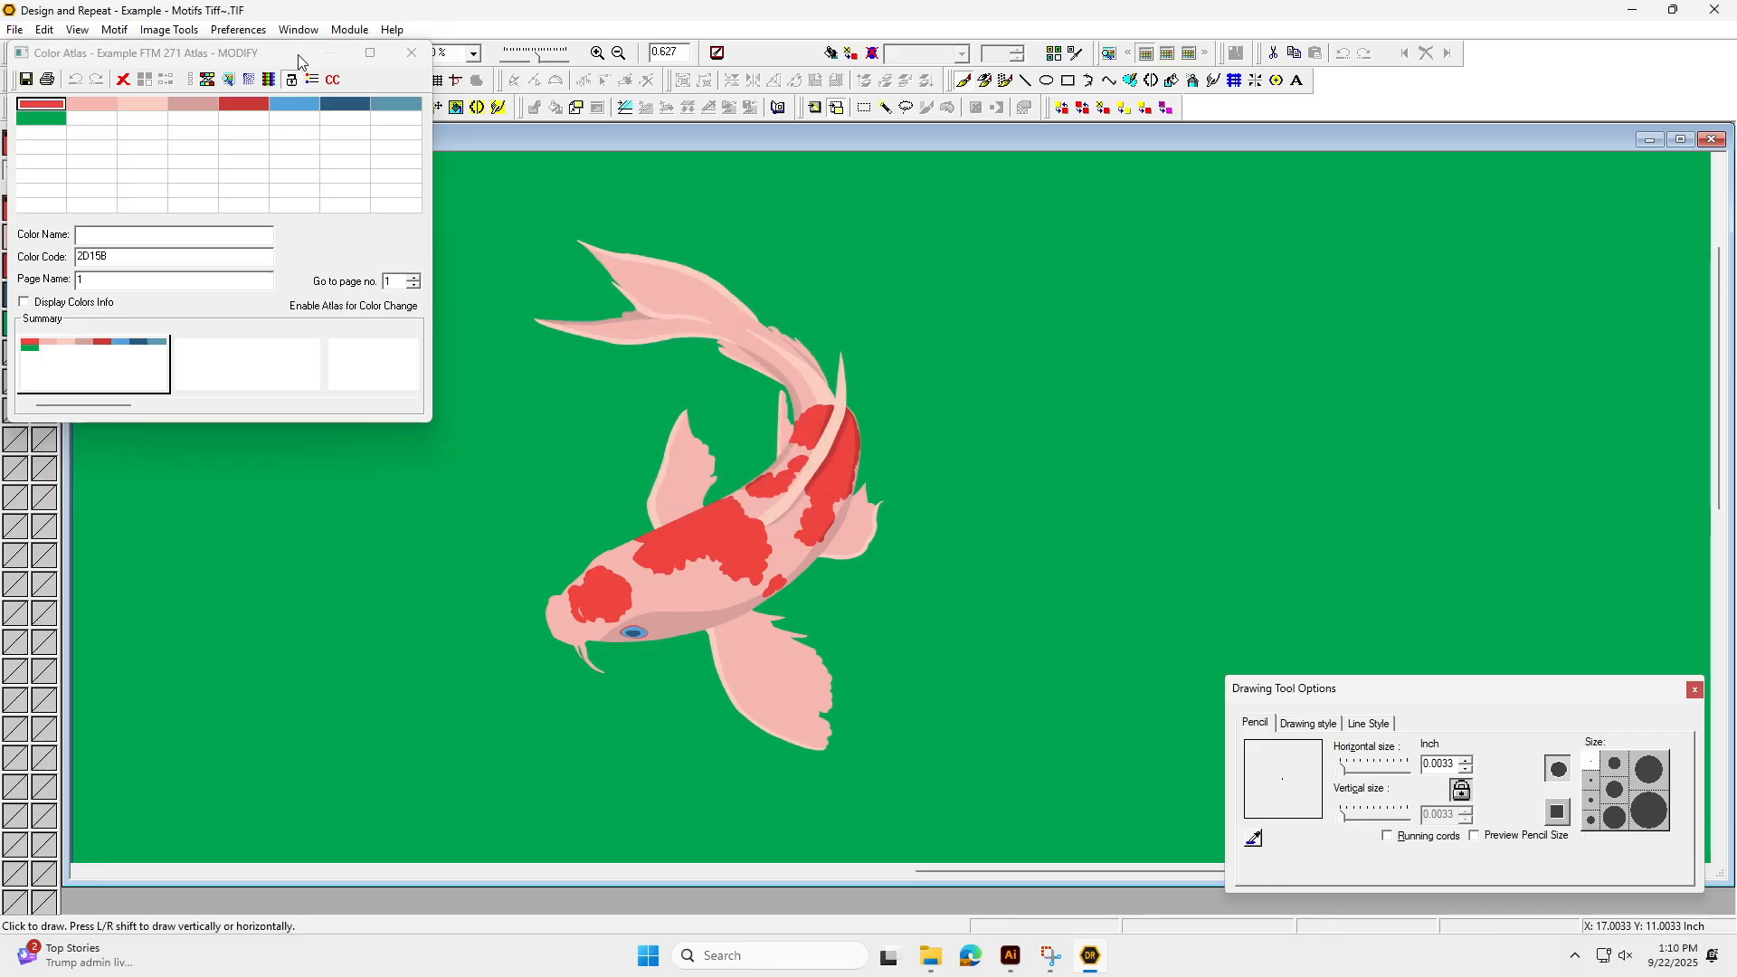
{"action": "left_click_drag", "start_coordinate": [297, 57], "coordinate": [405, 399]}
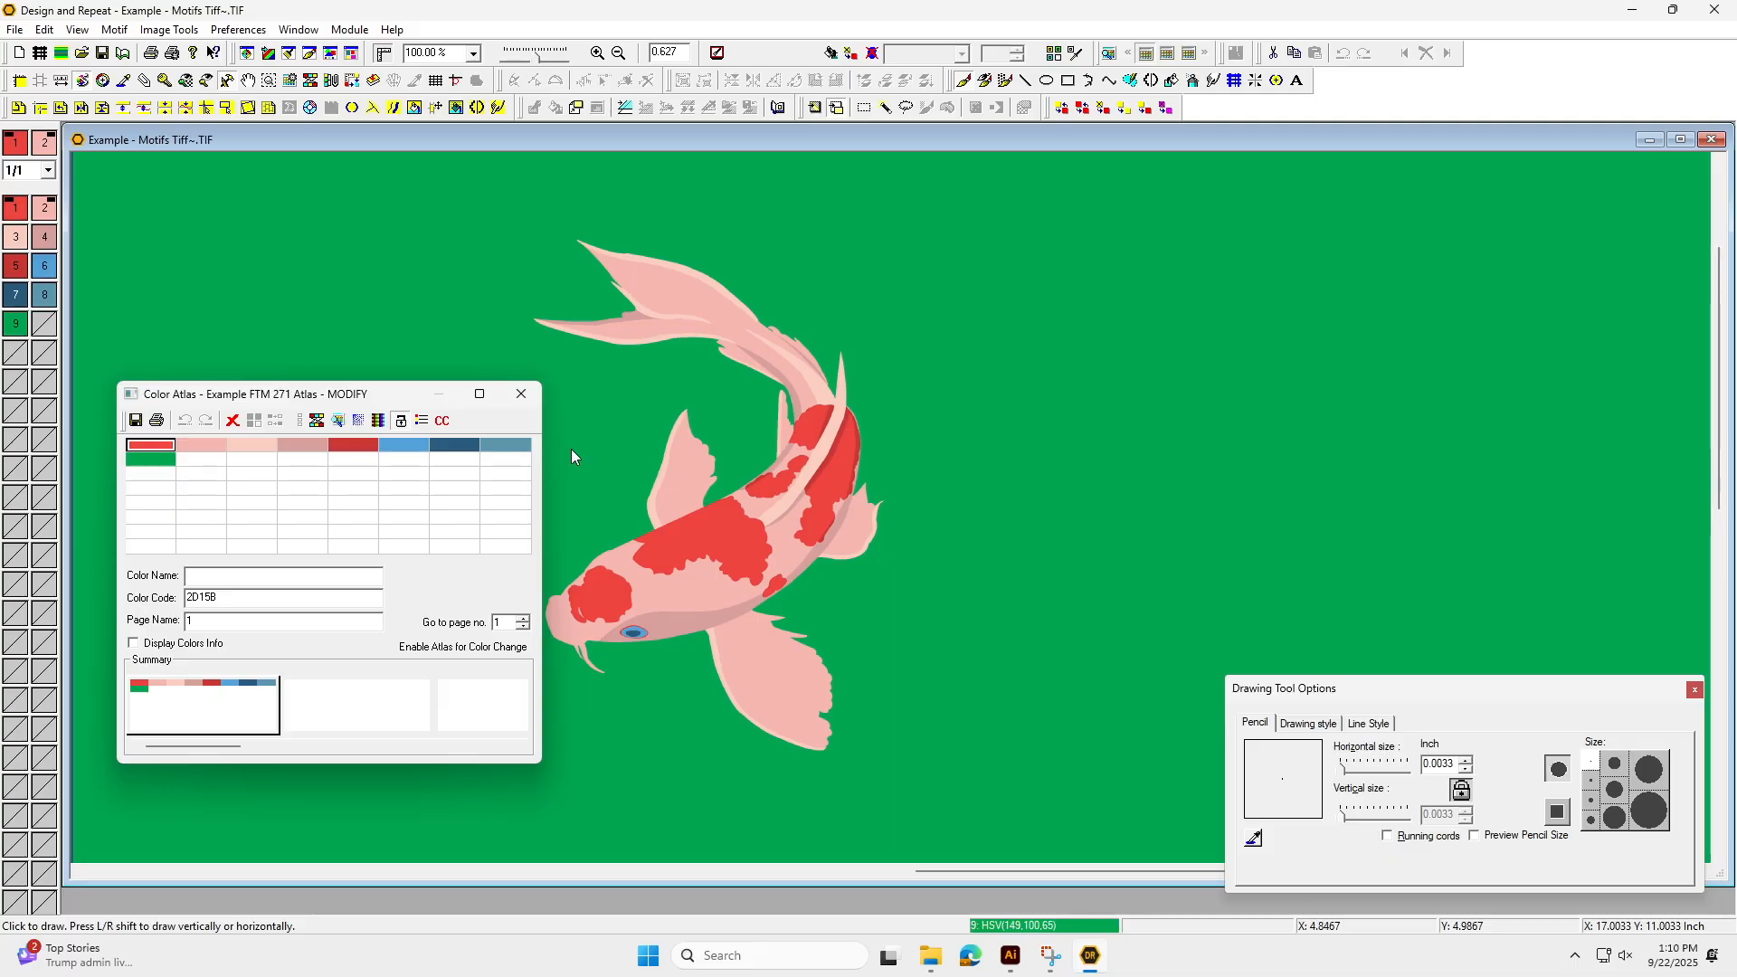
{"action": "left_click", "coordinate": [521, 393]}
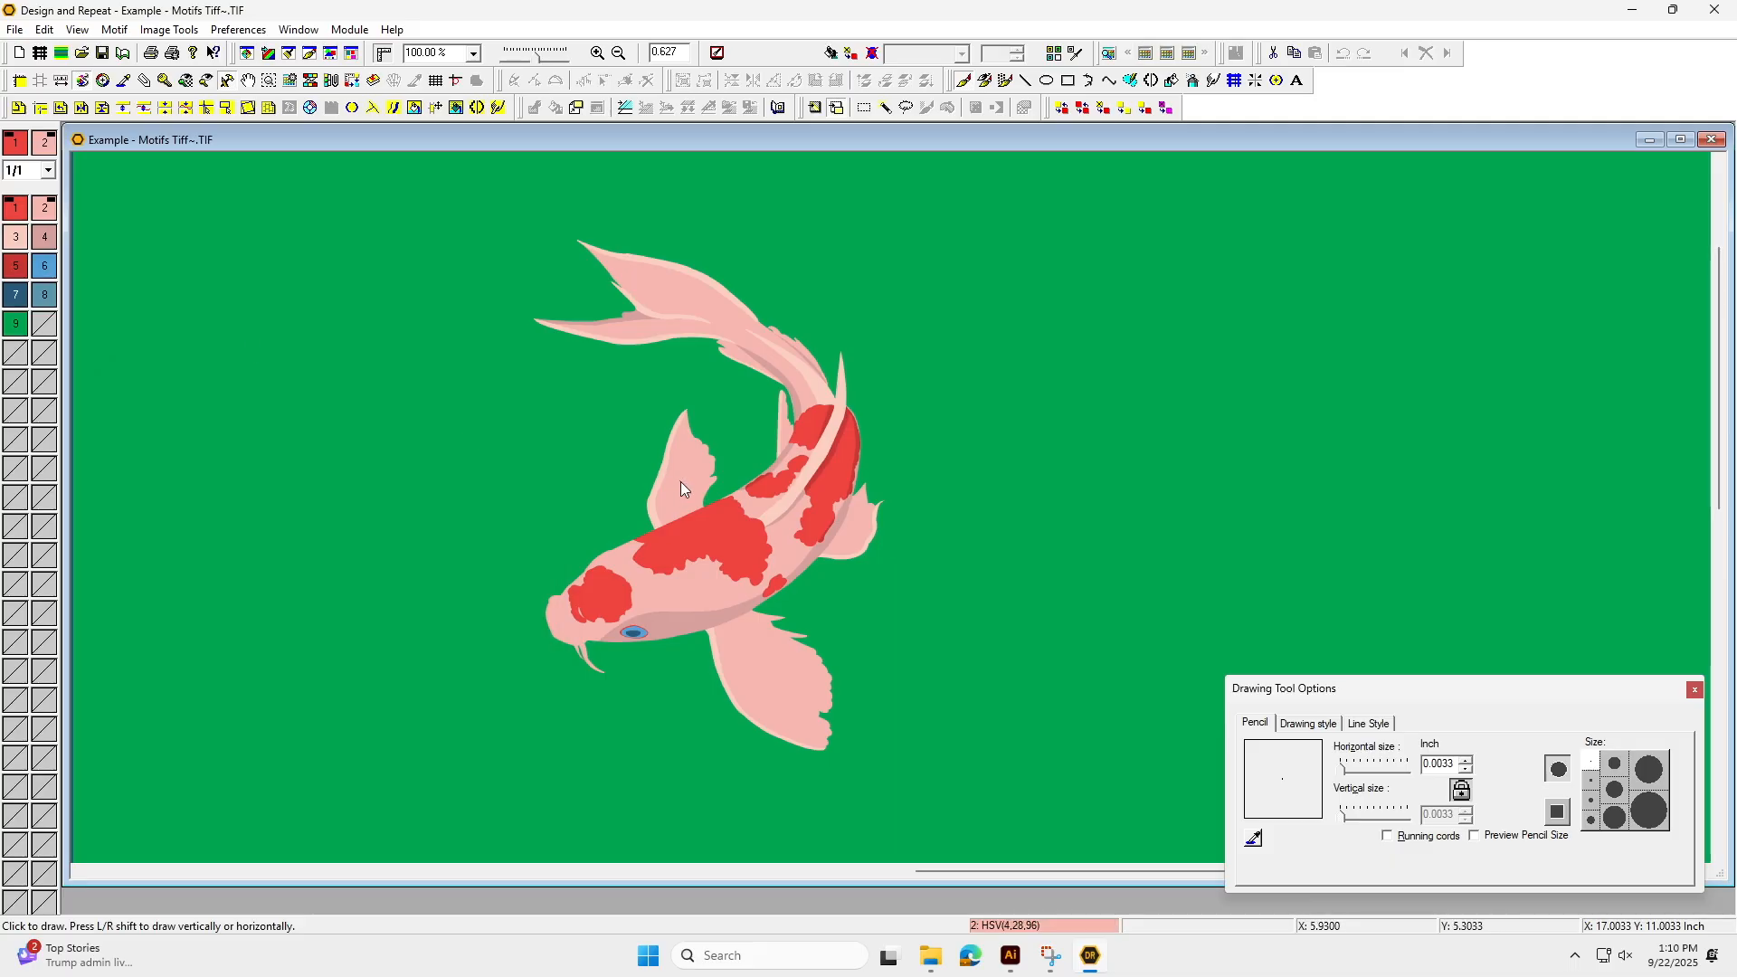
Protect the green background and the neighboring pinks around the koi's tail fin from being drawn over.
{"action": "left_click", "coordinate": [597, 54]}
{"action": "left_click", "coordinate": [597, 55]}
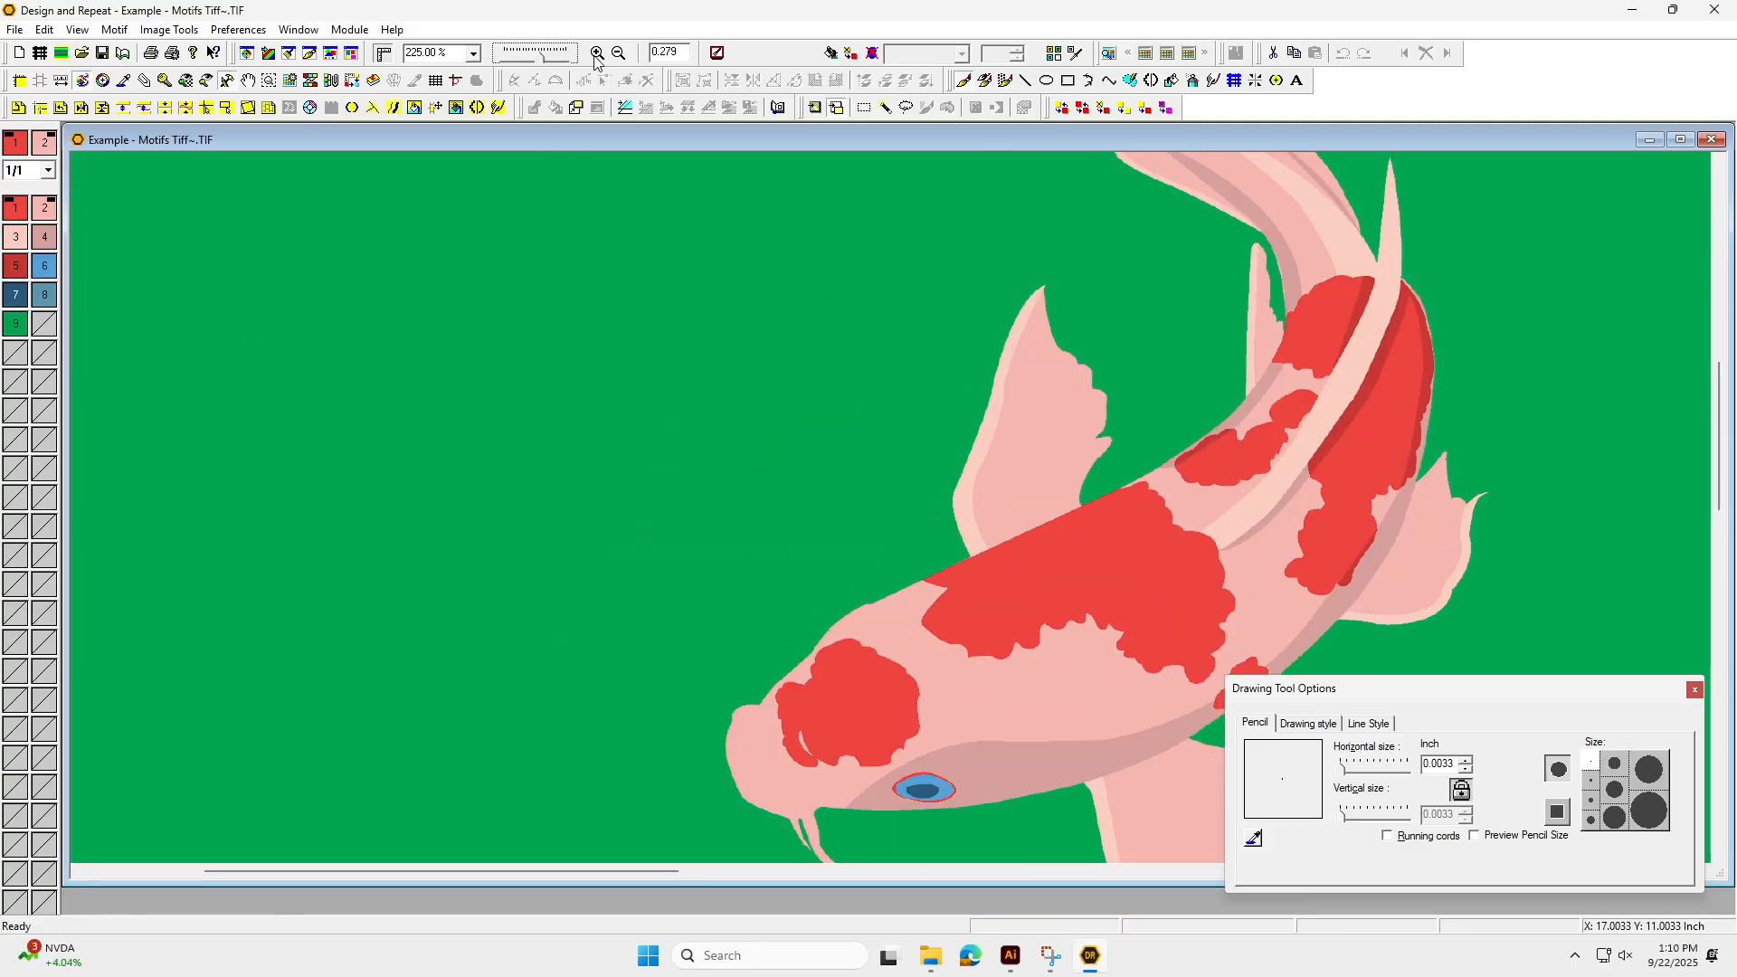
{"action": "left_click", "coordinate": [595, 56]}
{"action": "left_click_drag", "start_coordinate": [1719, 480], "coordinate": [1697, 399]}
{"action": "scroll", "coordinate": [701, 389], "scroll_direction": "up", "scroll_amount": 2}
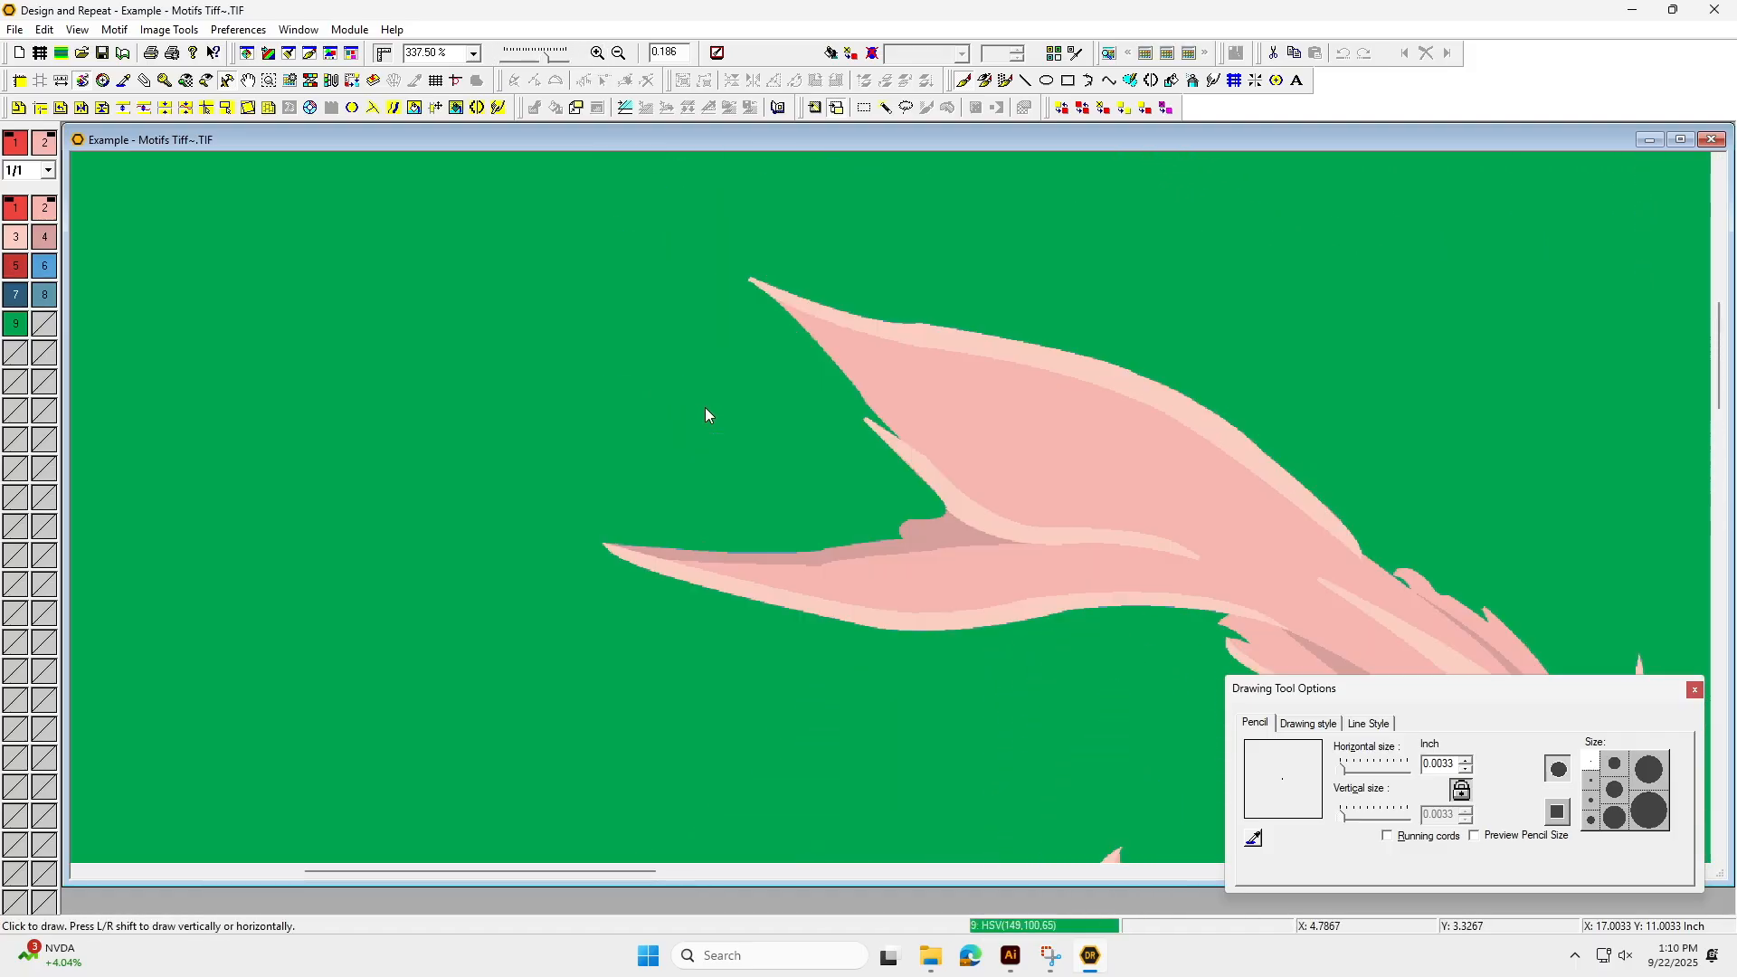
{"action": "left_click", "coordinate": [597, 55]}
{"action": "left_click", "coordinate": [597, 55]}
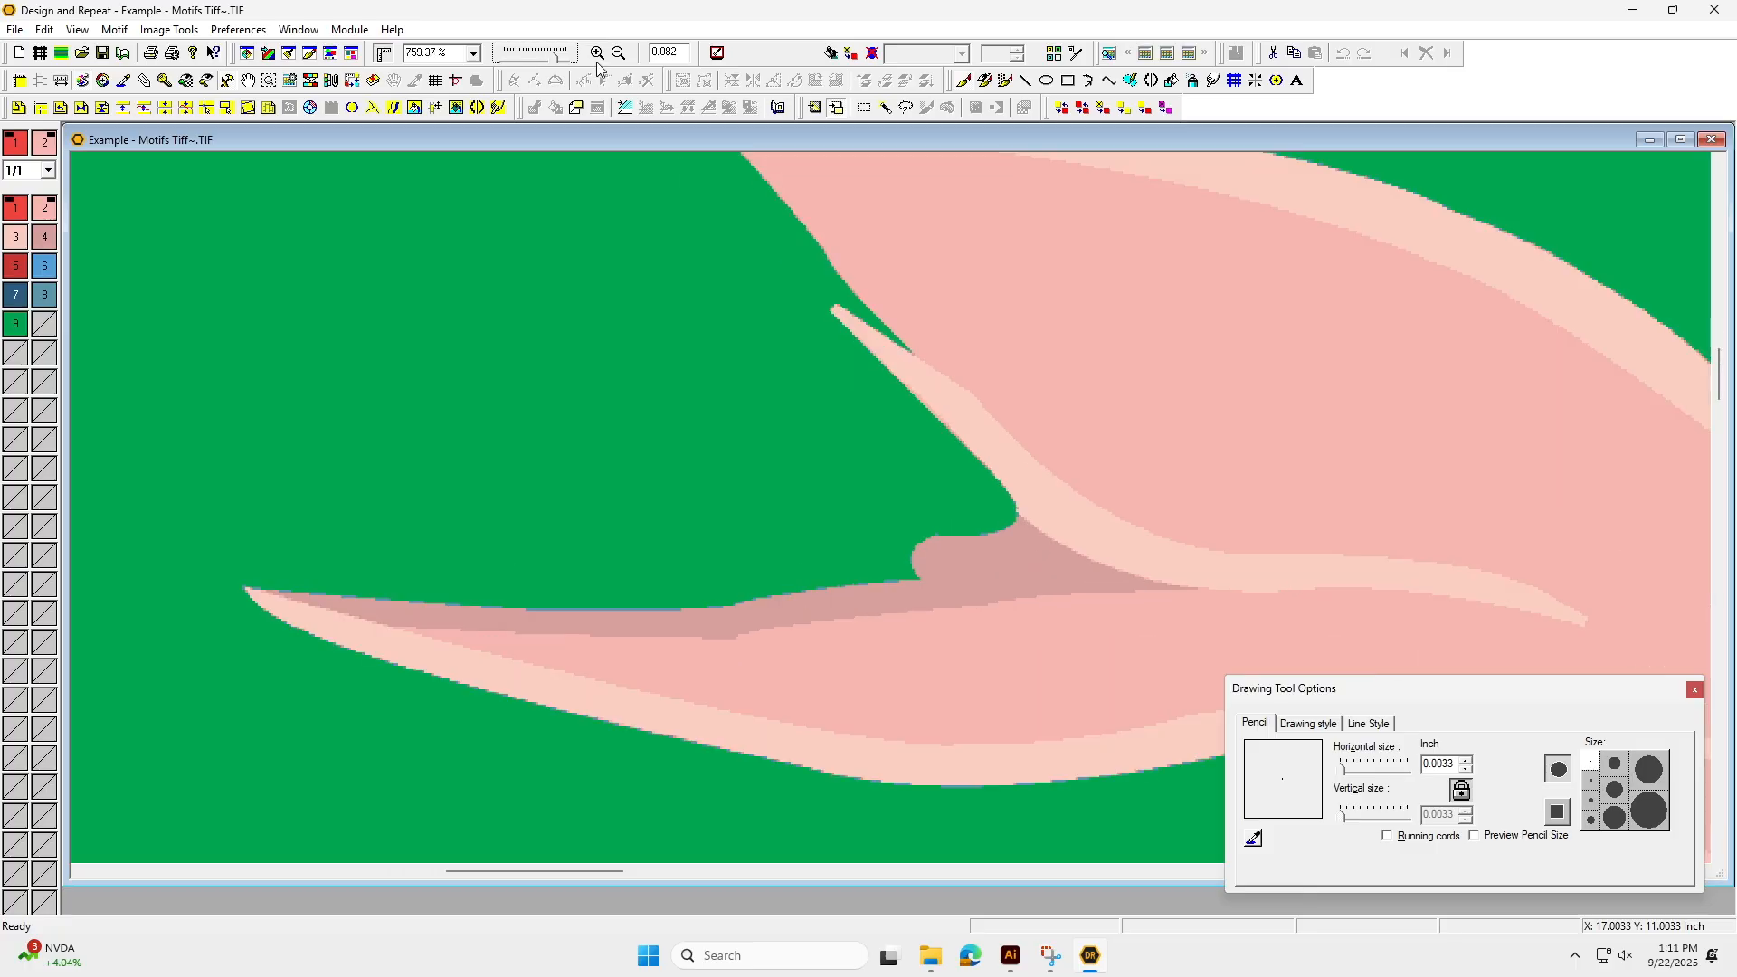
{"action": "left_click", "coordinate": [121, 82]}
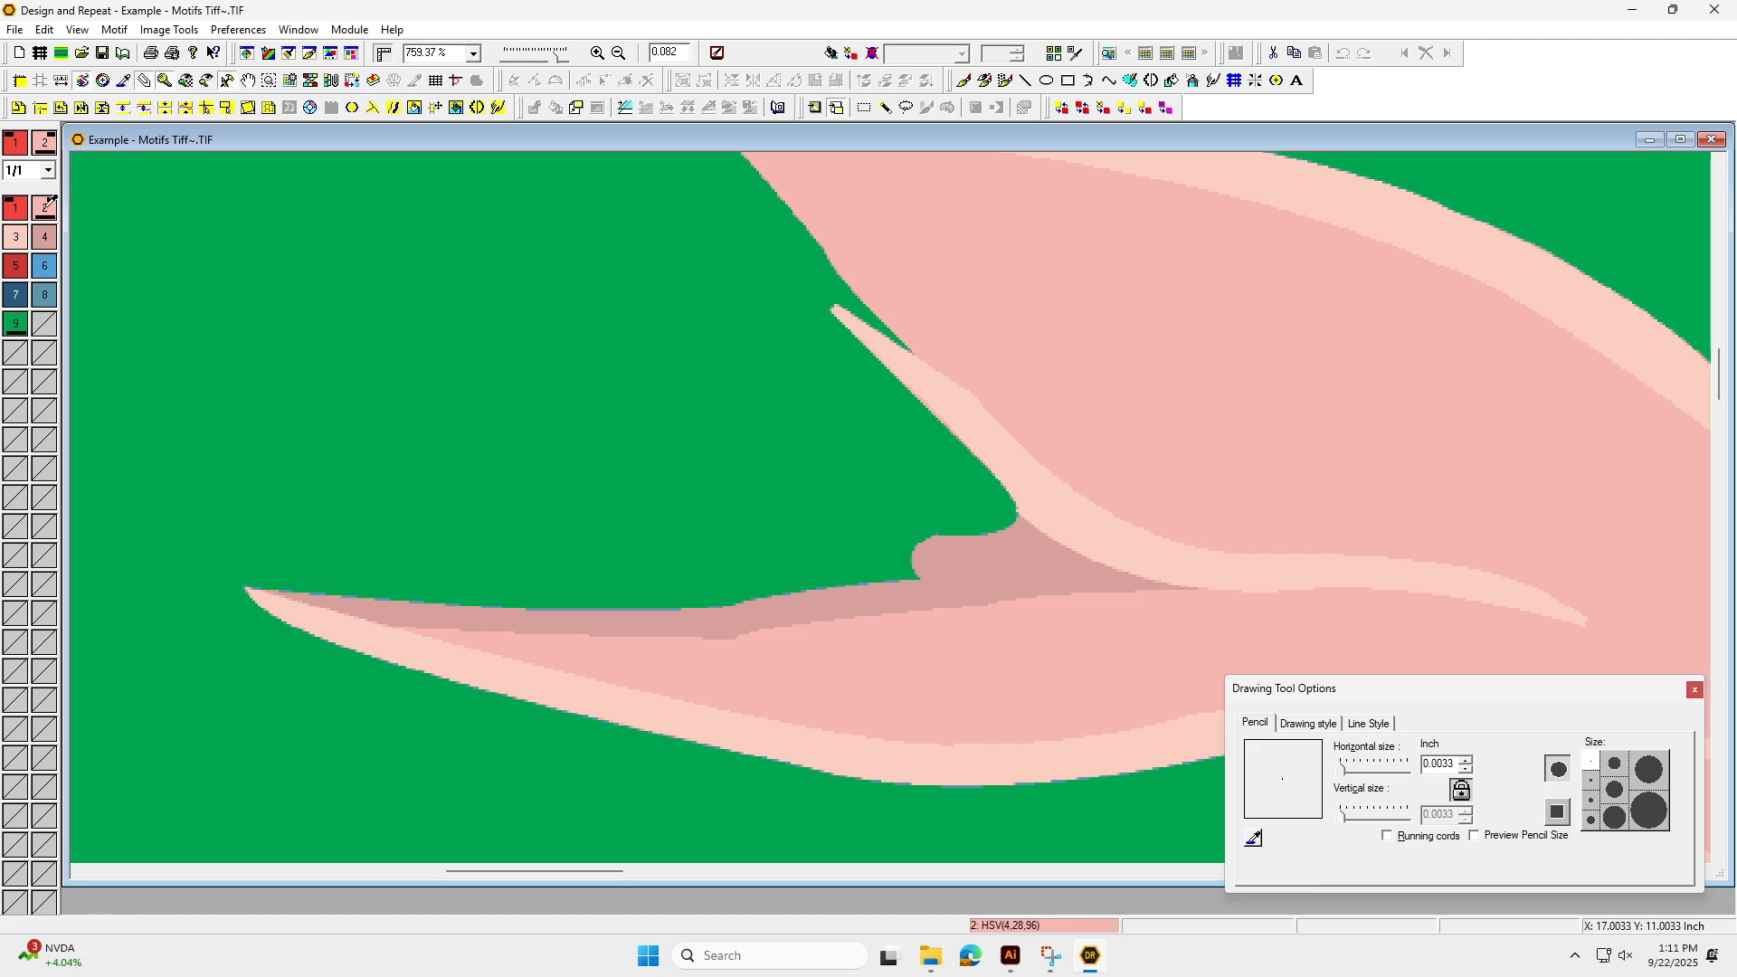
Pencil color 4 over the stray pixels along the upper edge of the lower tail fin's shadow, using the 0.0433-inch round size.
{"action": "left_click", "coordinate": [964, 82]}
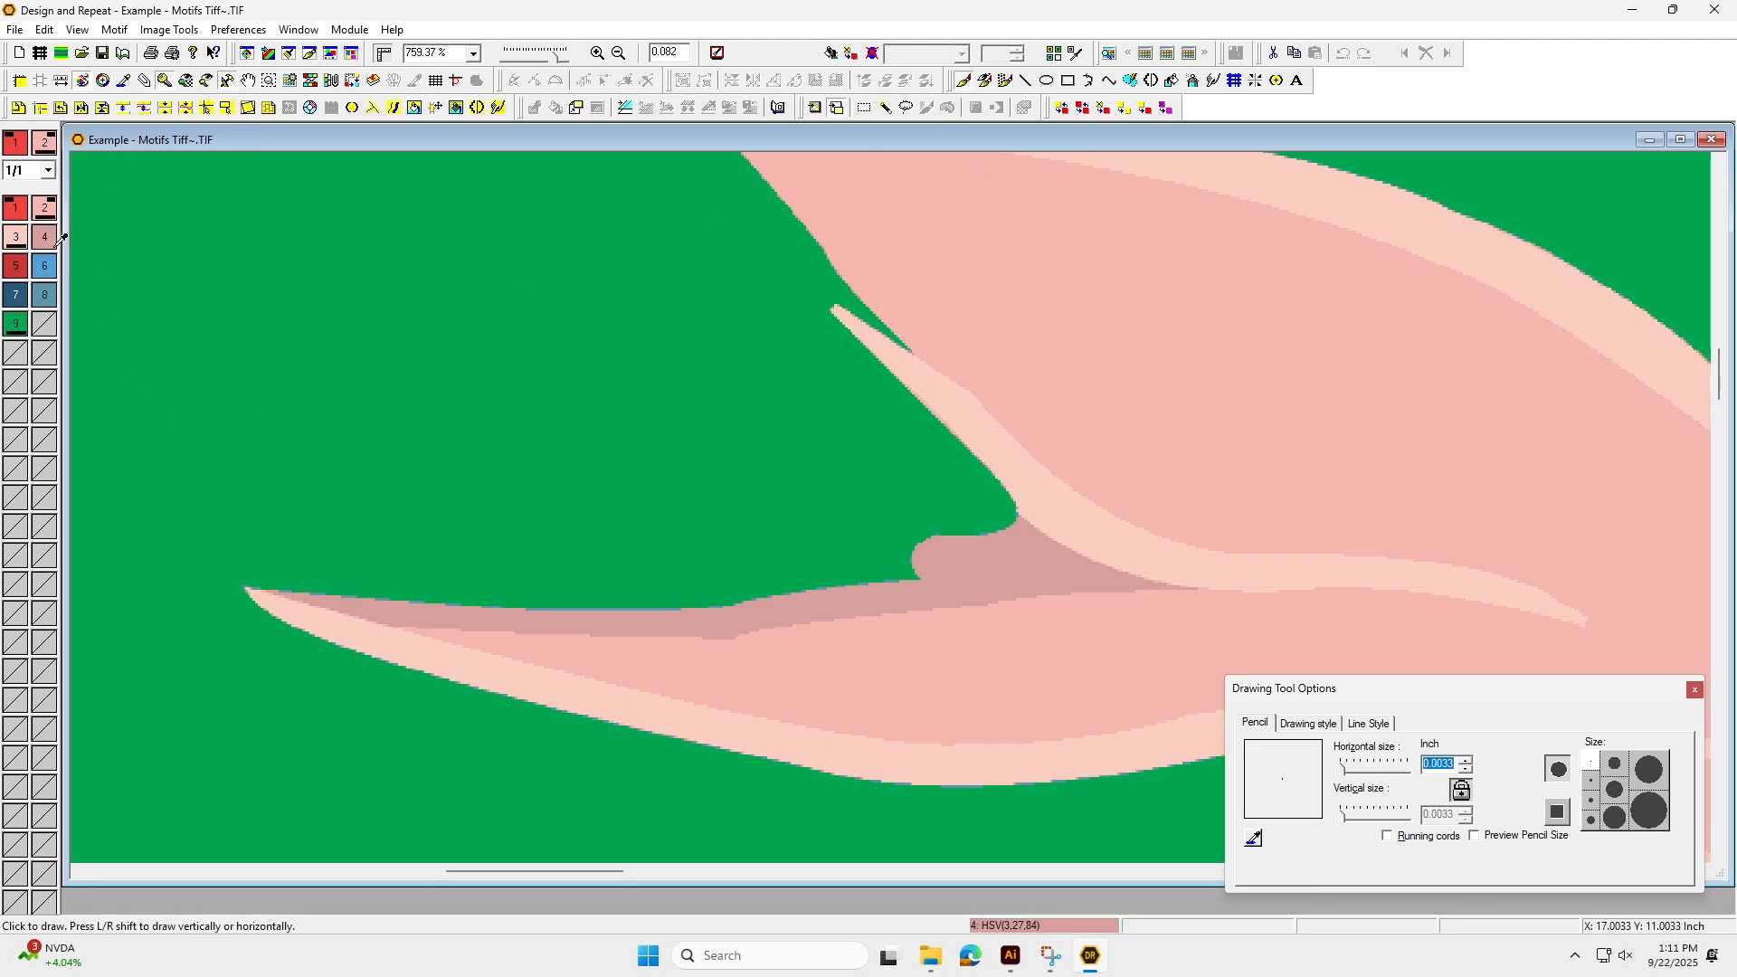
{"action": "left_click", "coordinate": [45, 237]}
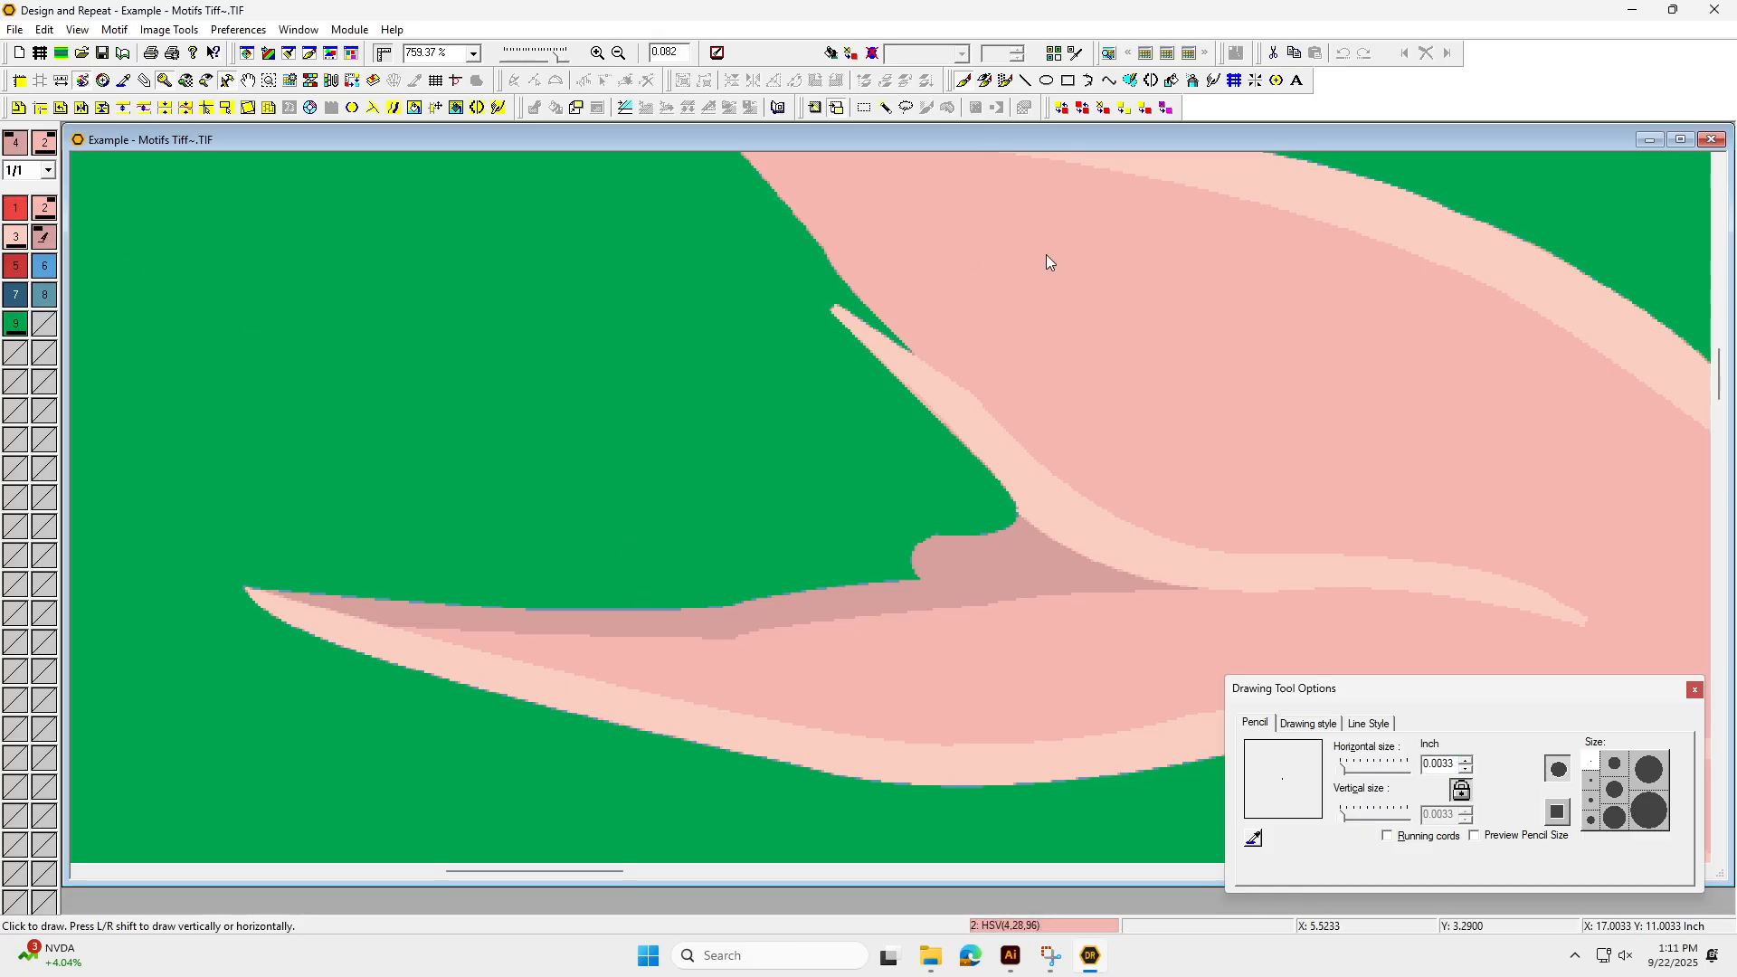
{"action": "left_click", "coordinate": [1614, 764]}
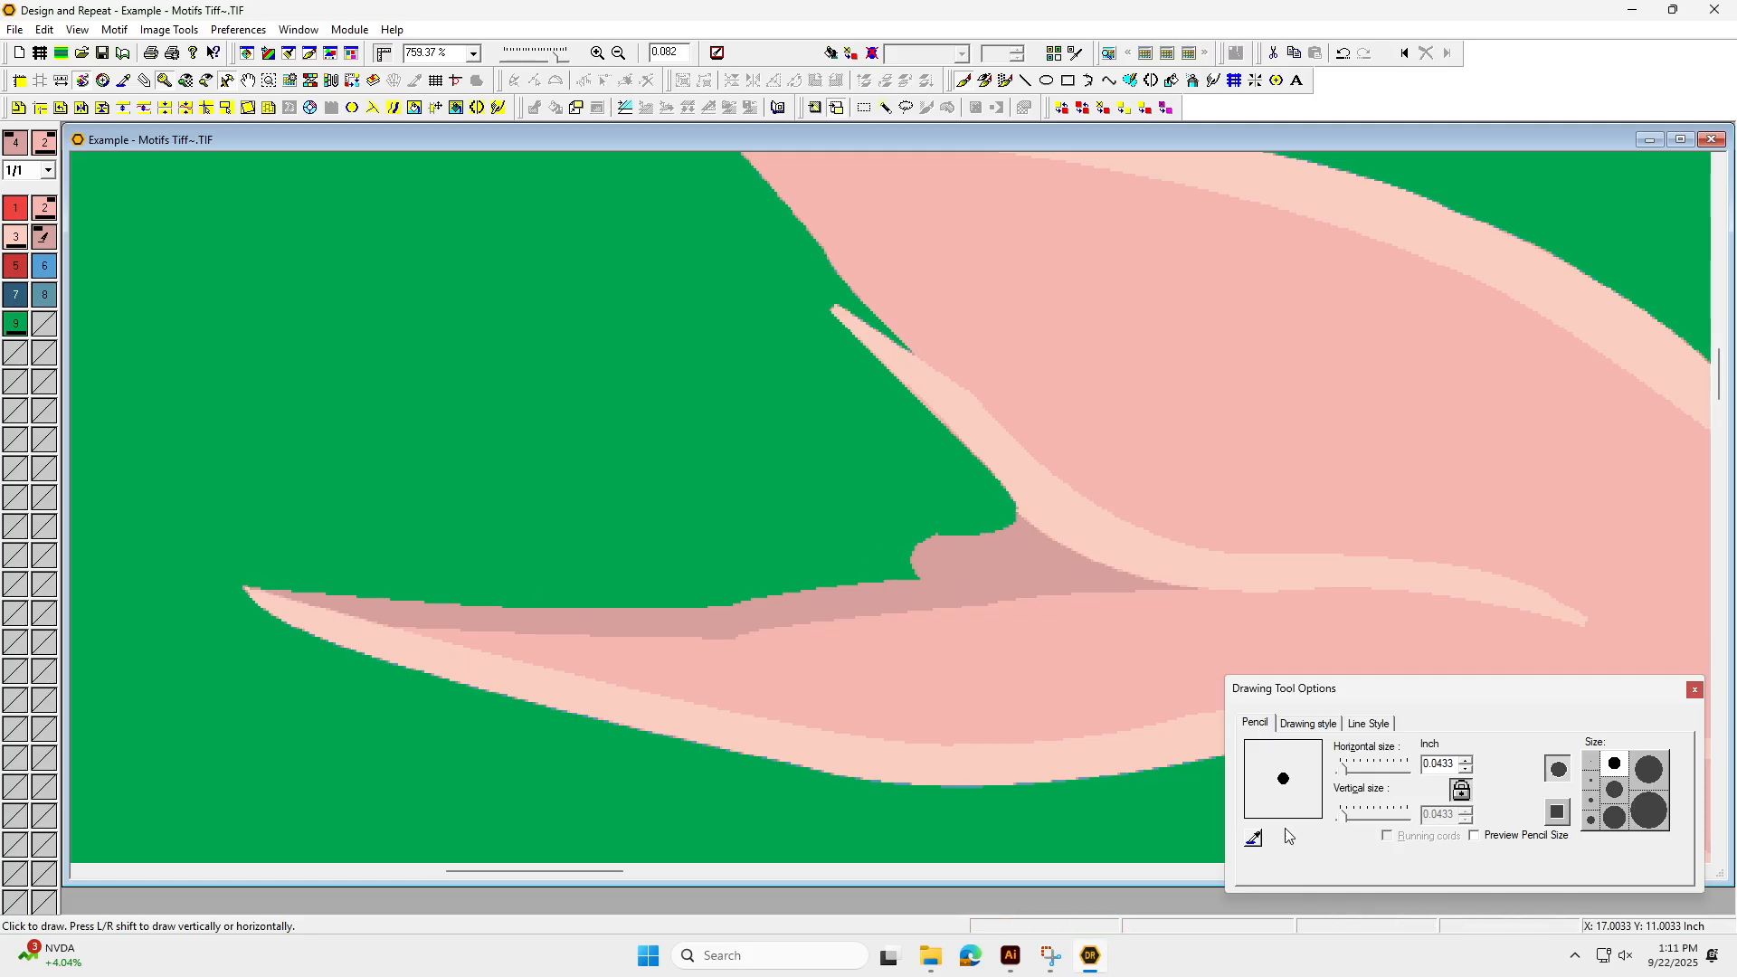
Pencil color 2 over the stray pixels along the inner edge of the upper tail fin.
{"action": "scroll", "coordinate": [1726, 402], "scroll_direction": "up", "scroll_amount": 5}
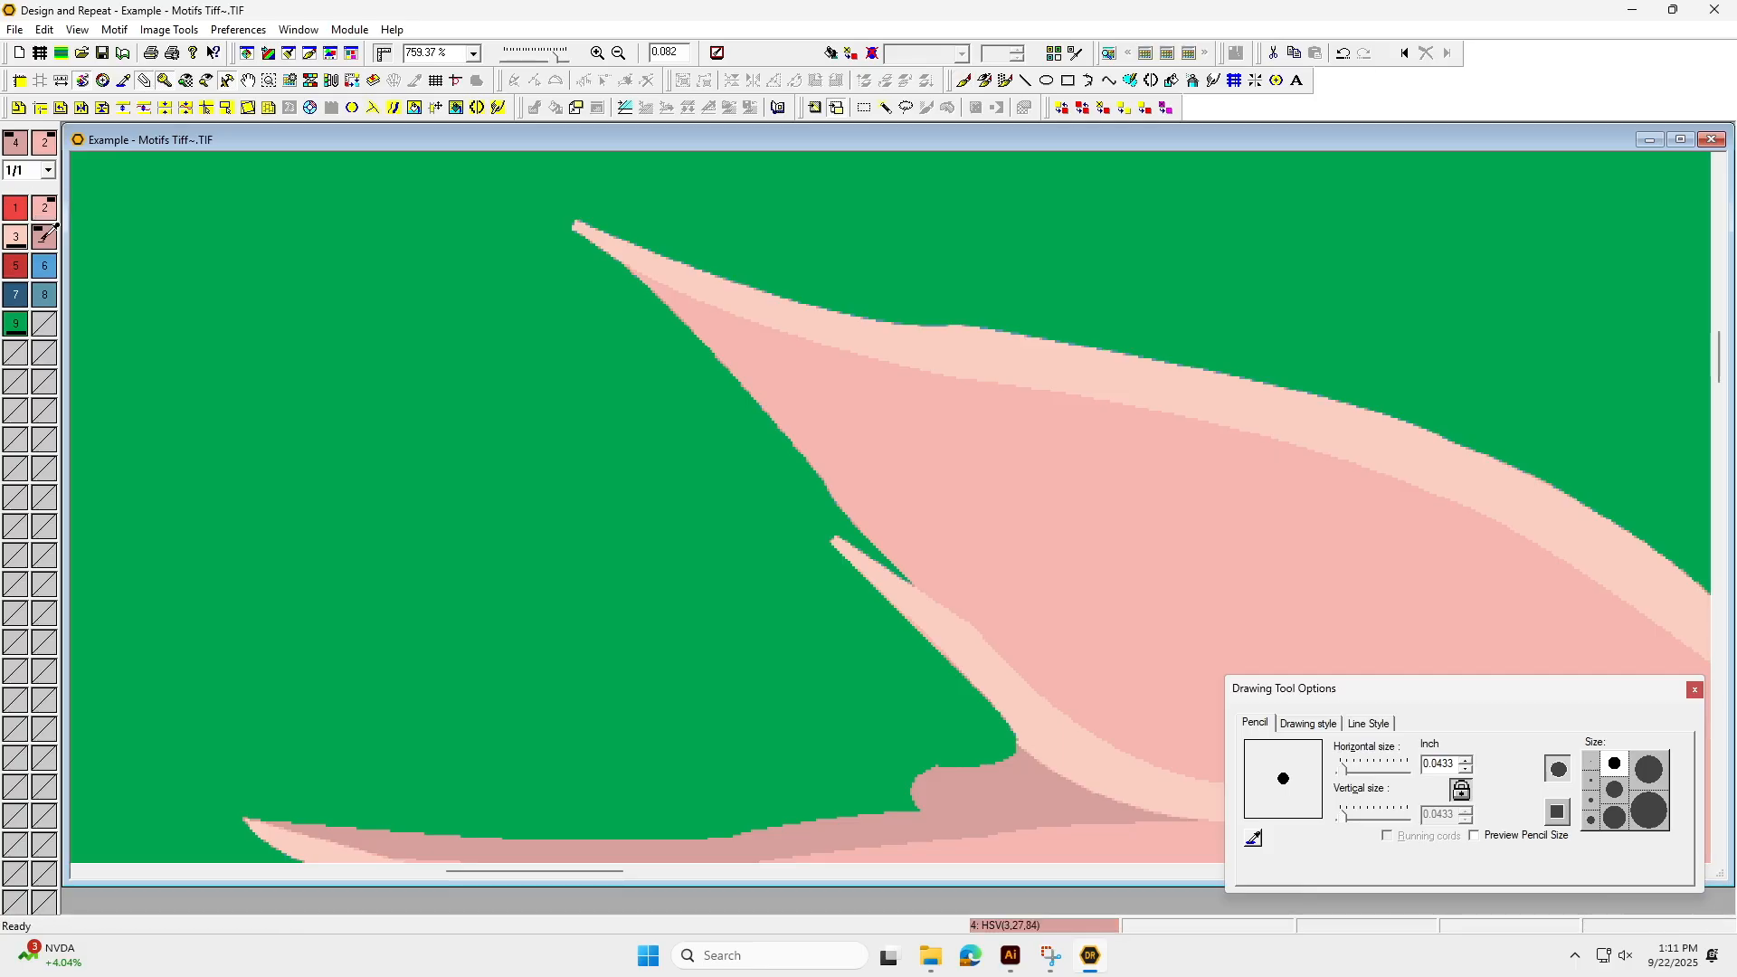
{"action": "left_click", "coordinate": [964, 81]}
{"action": "left_click", "coordinate": [43, 208]}
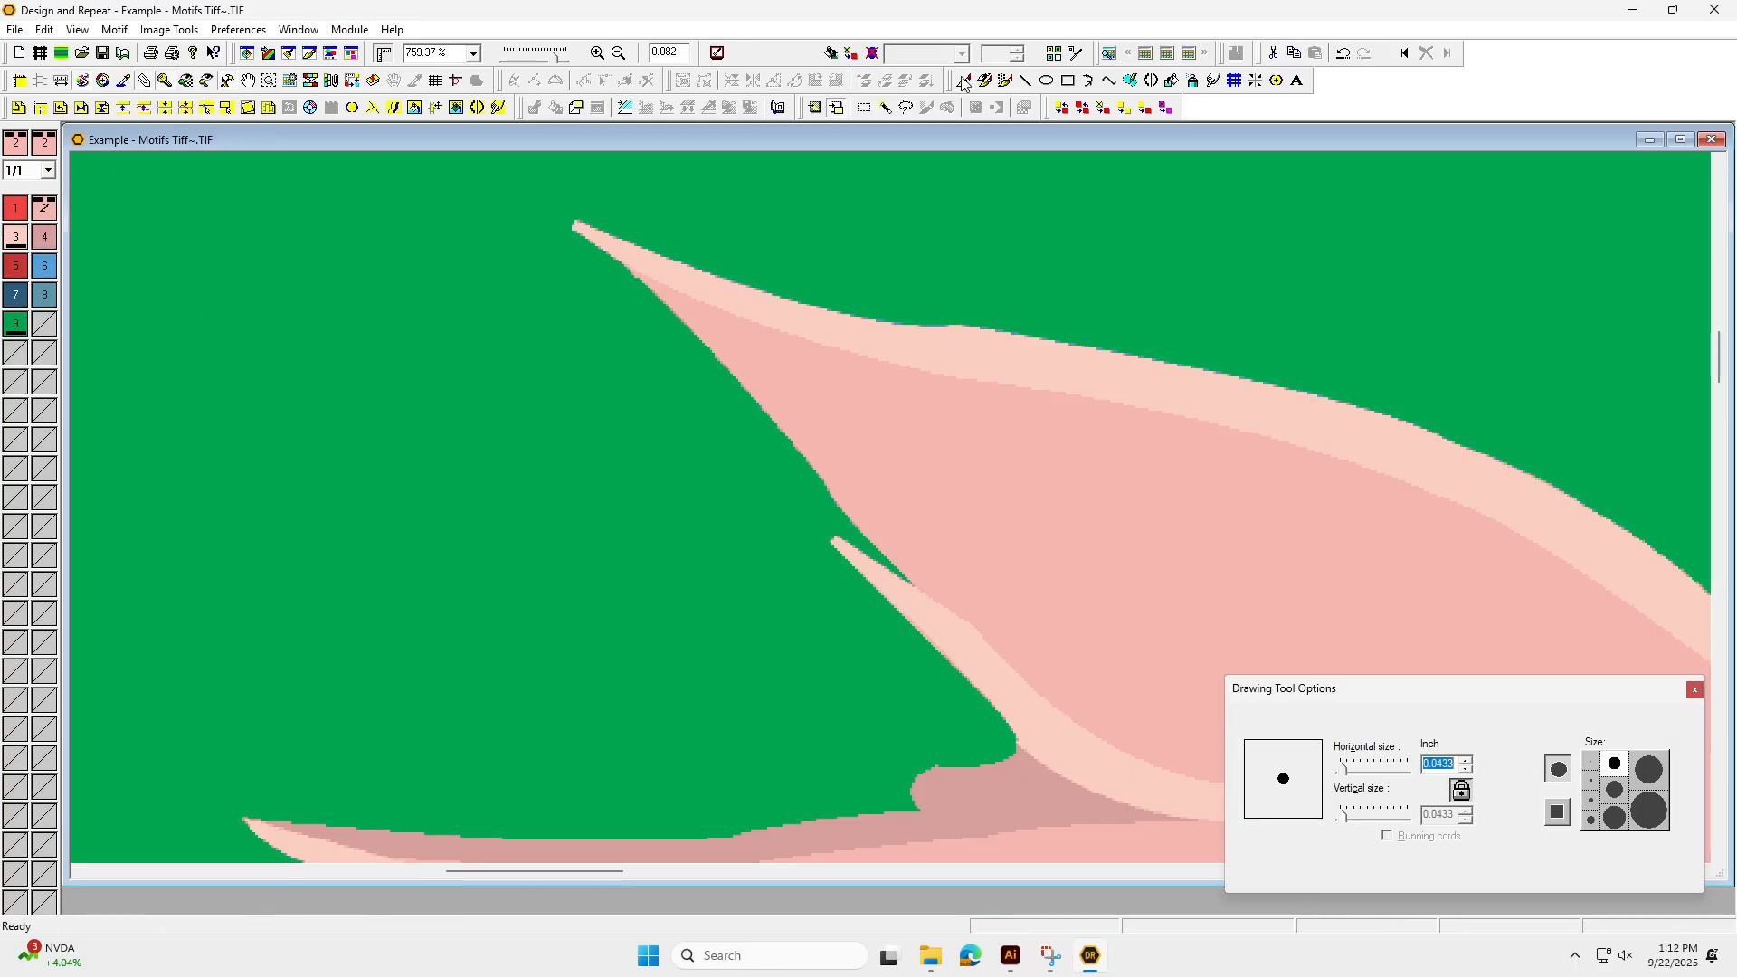
{"action": "left_click", "coordinate": [642, 296]}
{"action": "left_click_drag", "start_coordinate": [766, 401], "coordinate": [819, 481]}
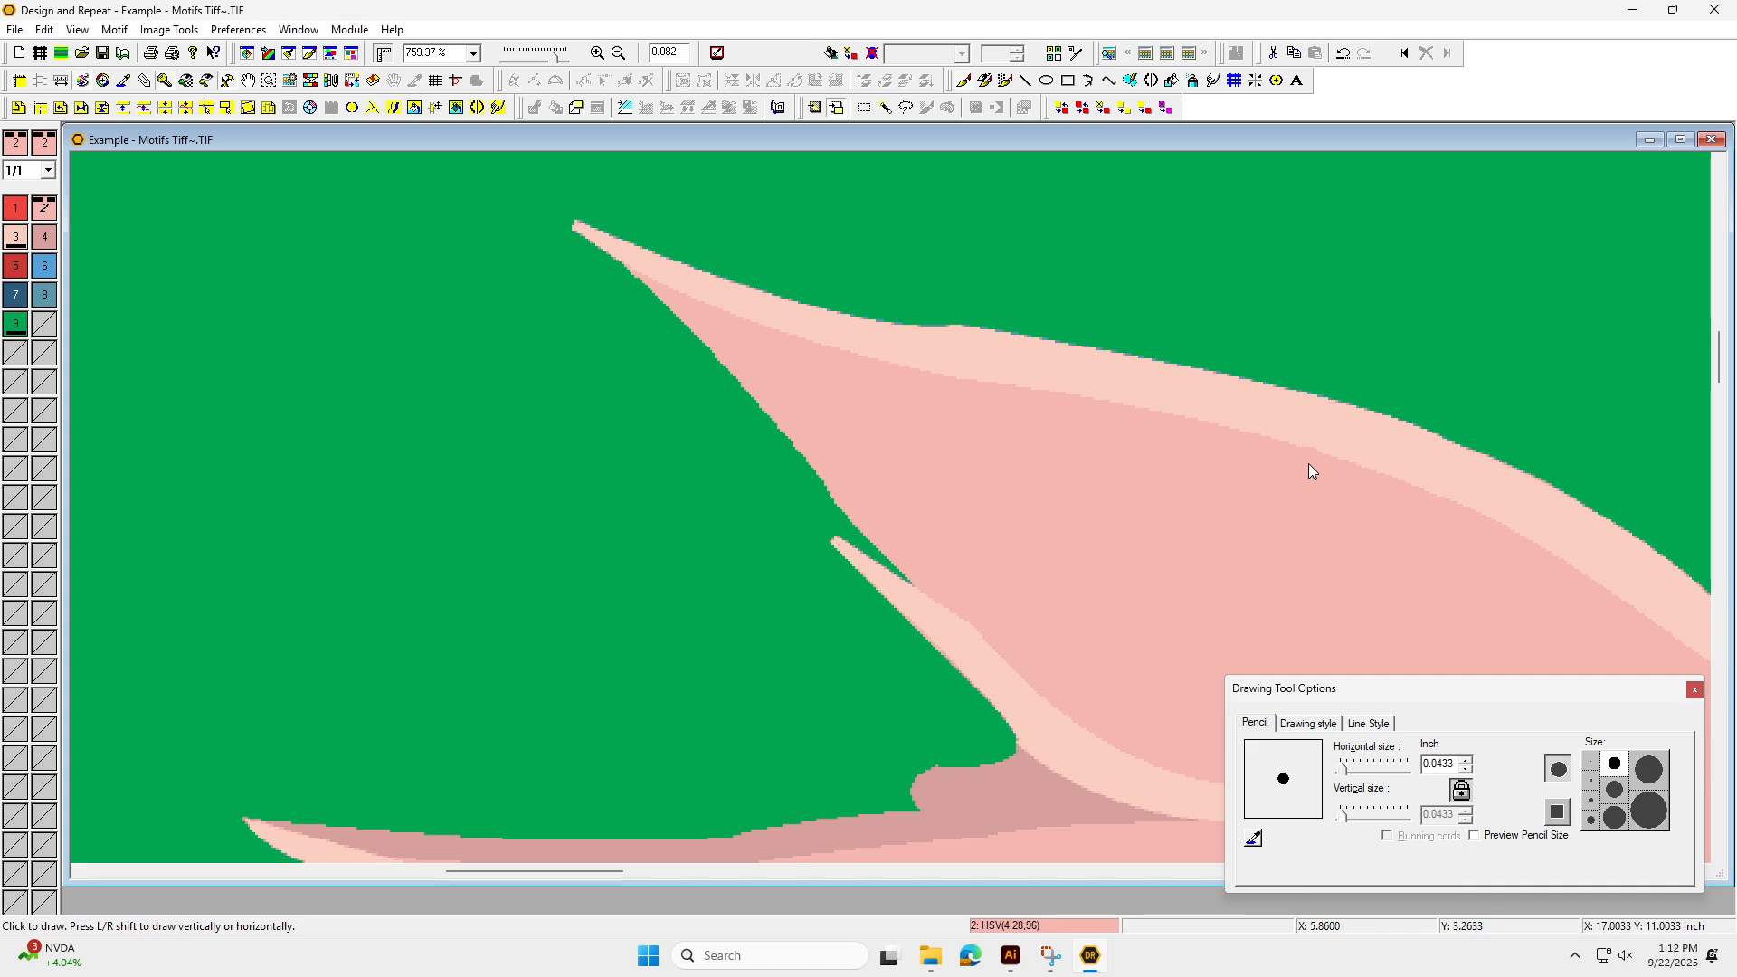
Pencil color 3 over the stray pixels along the upper tail fin's outer highlight and the small pointed highlight below it.
{"action": "left_click", "coordinate": [15, 237]}
{"action": "mouse_move", "coordinate": [592, 222]}
{"action": "left_mouse_down"}
{"action": "mouse_move", "coordinate": [788, 297]}
{"action": "mouse_move", "coordinate": [822, 291]}
{"action": "mouse_move", "coordinate": [893, 333]}
{"action": "mouse_move", "coordinate": [1174, 366]}
{"action": "mouse_move", "coordinate": [1477, 447]}
{"action": "mouse_move", "coordinate": [1346, 414]}
{"action": "mouse_move", "coordinate": [1642, 523]}
{"action": "mouse_move", "coordinate": [1687, 560]}
{"action": "left_mouse_up"}
{"action": "left_click_drag", "start_coordinate": [854, 566], "coordinate": [991, 705]}
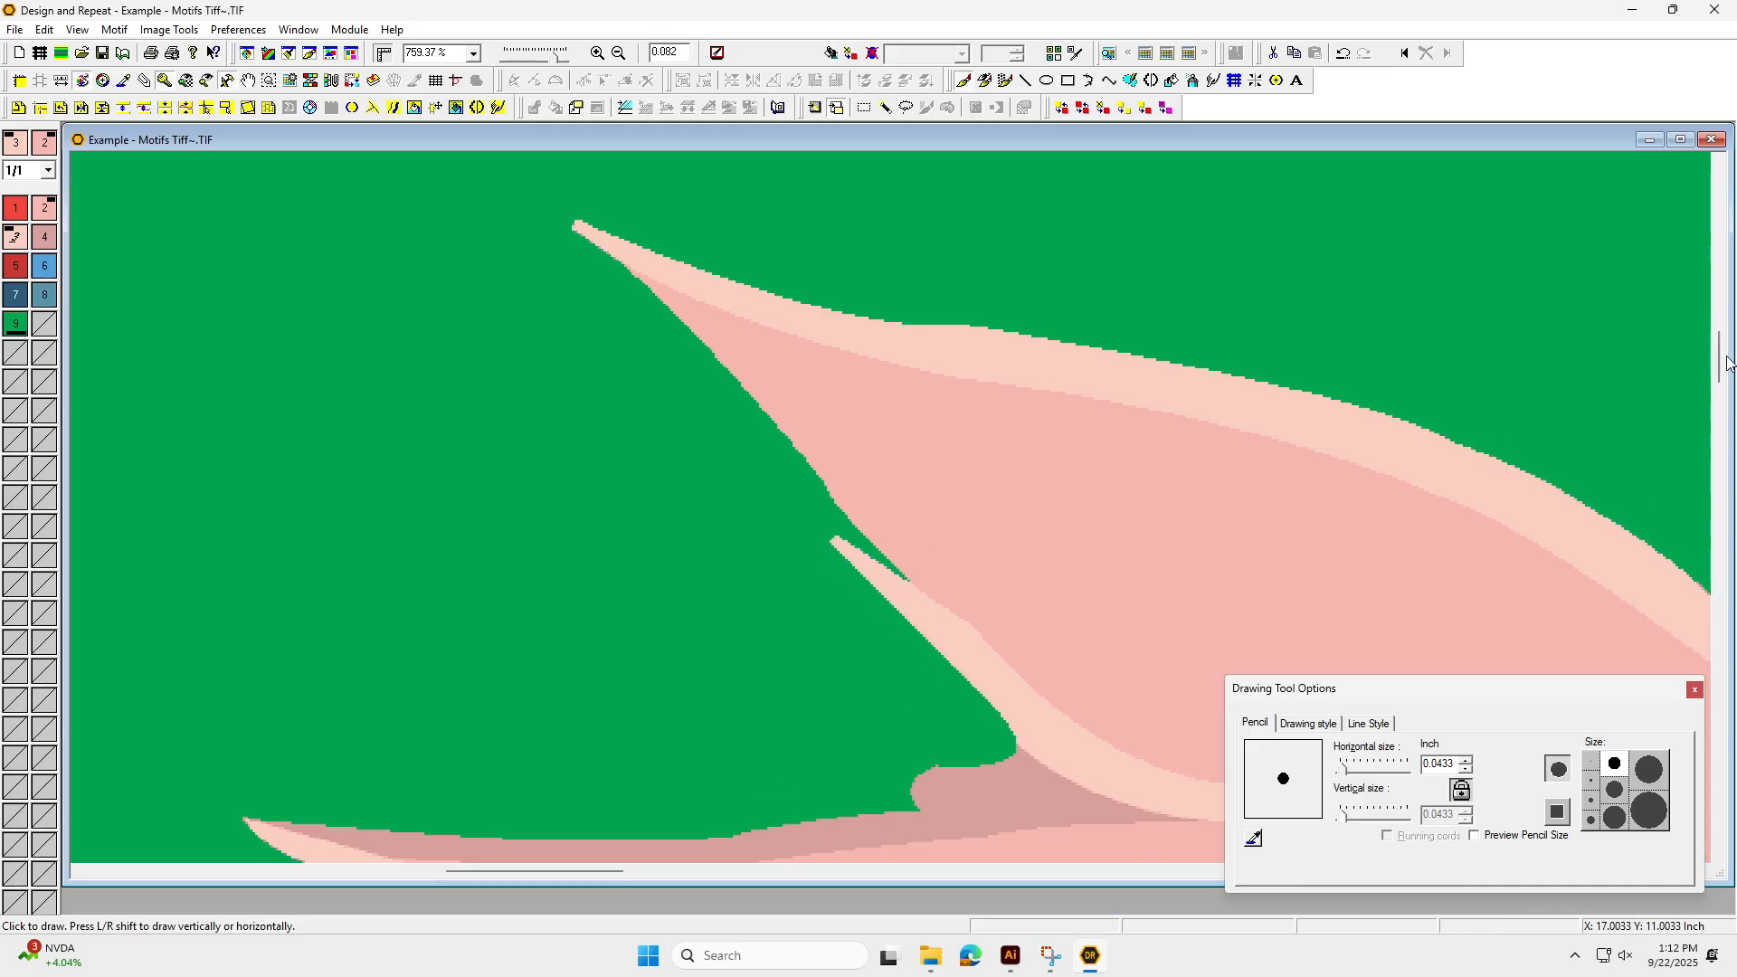
Clean the remaining pale highlight edges of the lower and upper tail fins and the tail base with color 3.
{"action": "scroll", "coordinate": [245, 556], "scroll_direction": "down", "scroll_amount": 3}
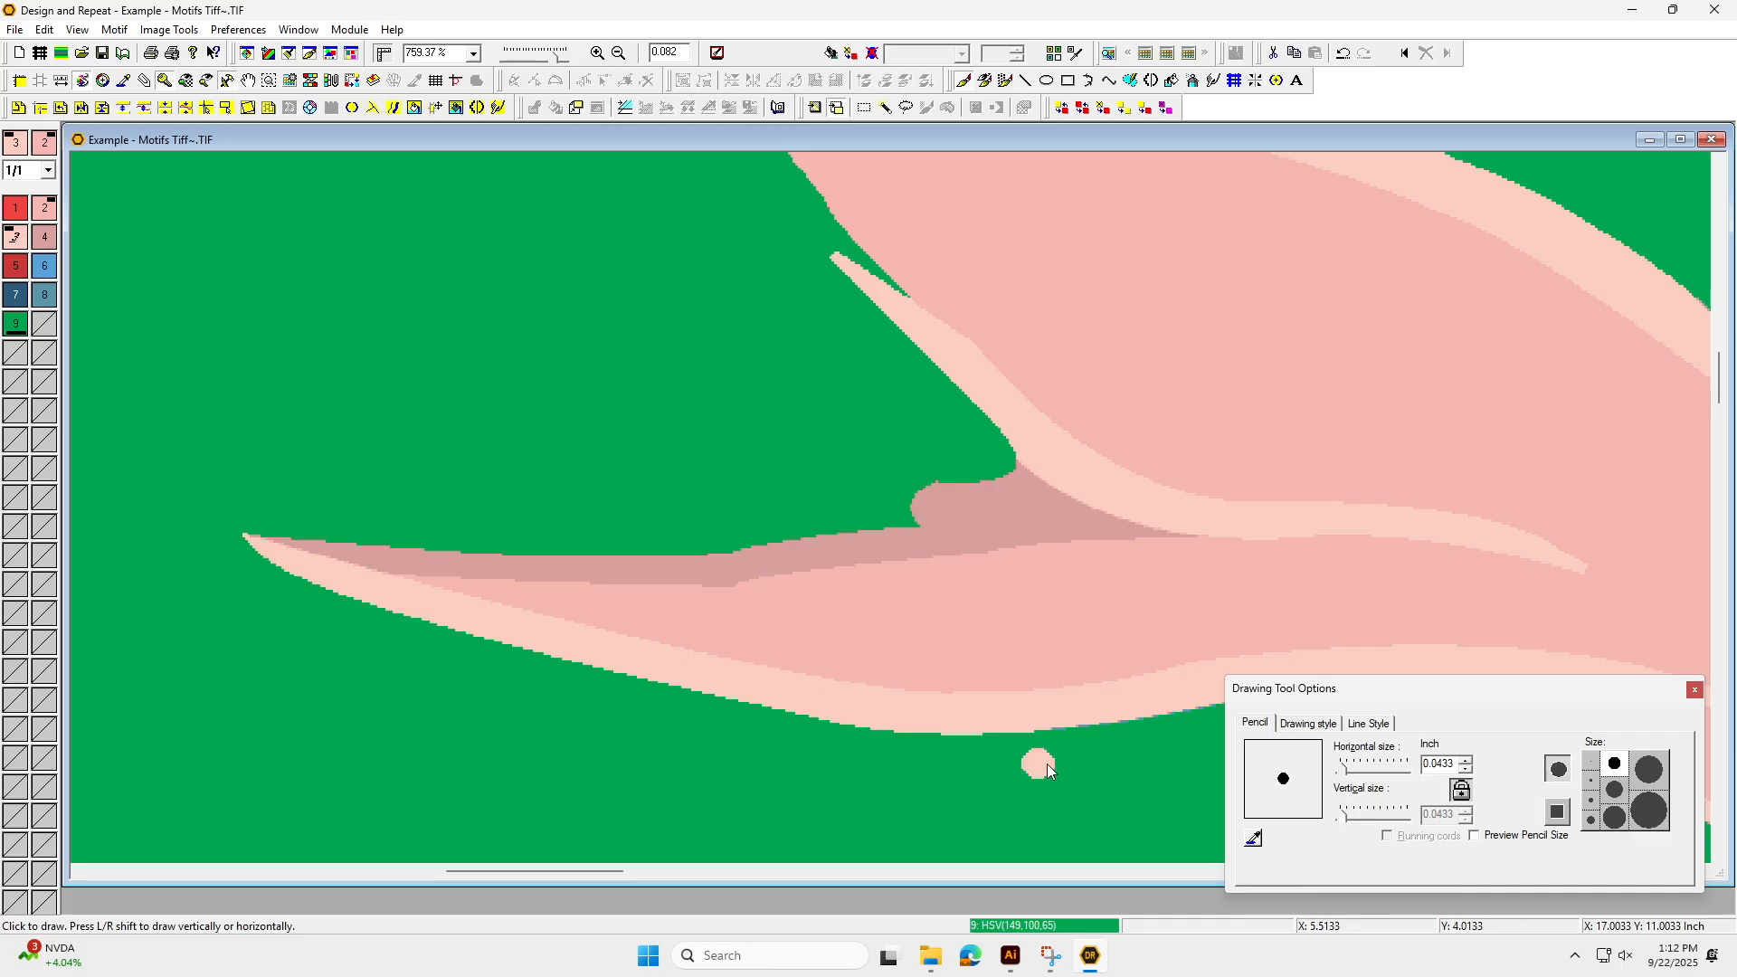
{"action": "left_click_drag", "start_coordinate": [530, 871], "coordinate": [598, 871]}
{"action": "left_click_drag", "start_coordinate": [995, 699], "coordinate": [1004, 702]}
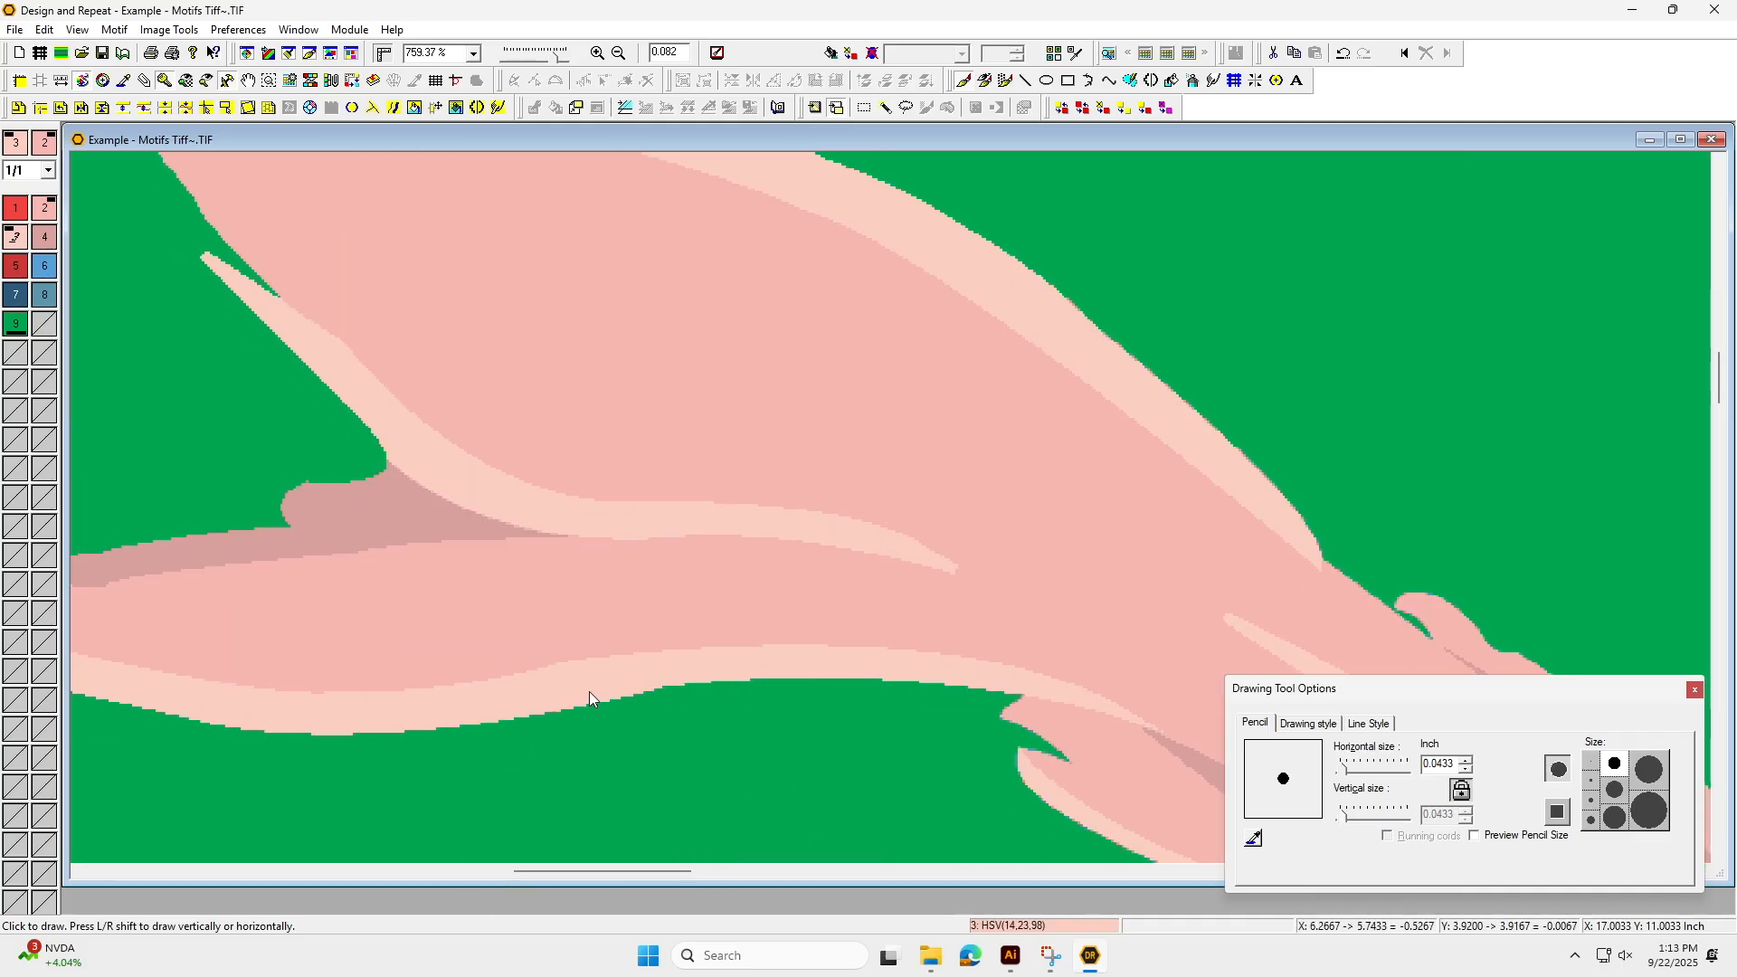
{"action": "left_click_drag", "start_coordinate": [640, 871], "coordinate": [687, 871]}
{"action": "left_click_drag", "start_coordinate": [617, 293], "coordinate": [865, 517]}
{"action": "scroll", "coordinate": [667, 484], "scroll_direction": "down", "scroll_amount": 3}
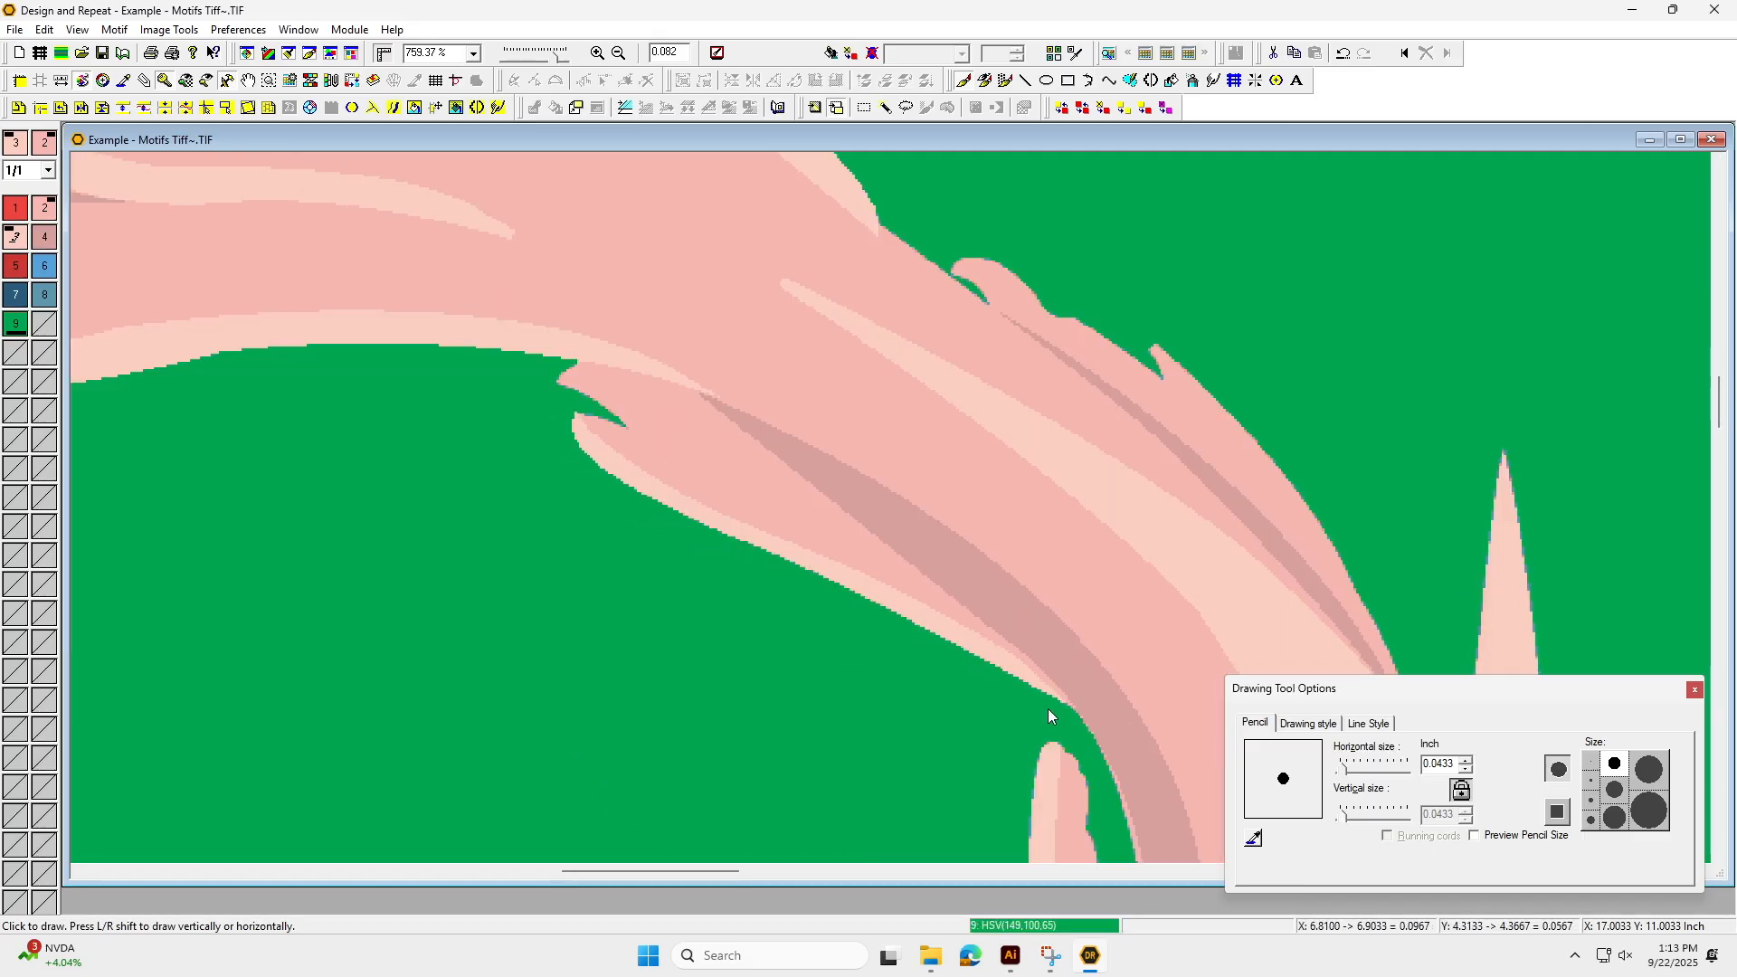
Clean the pale outer edges of the koi's side fins with the color 3 pencil.
{"action": "scroll", "coordinate": [1038, 702], "scroll_direction": "down", "scroll_amount": 5}
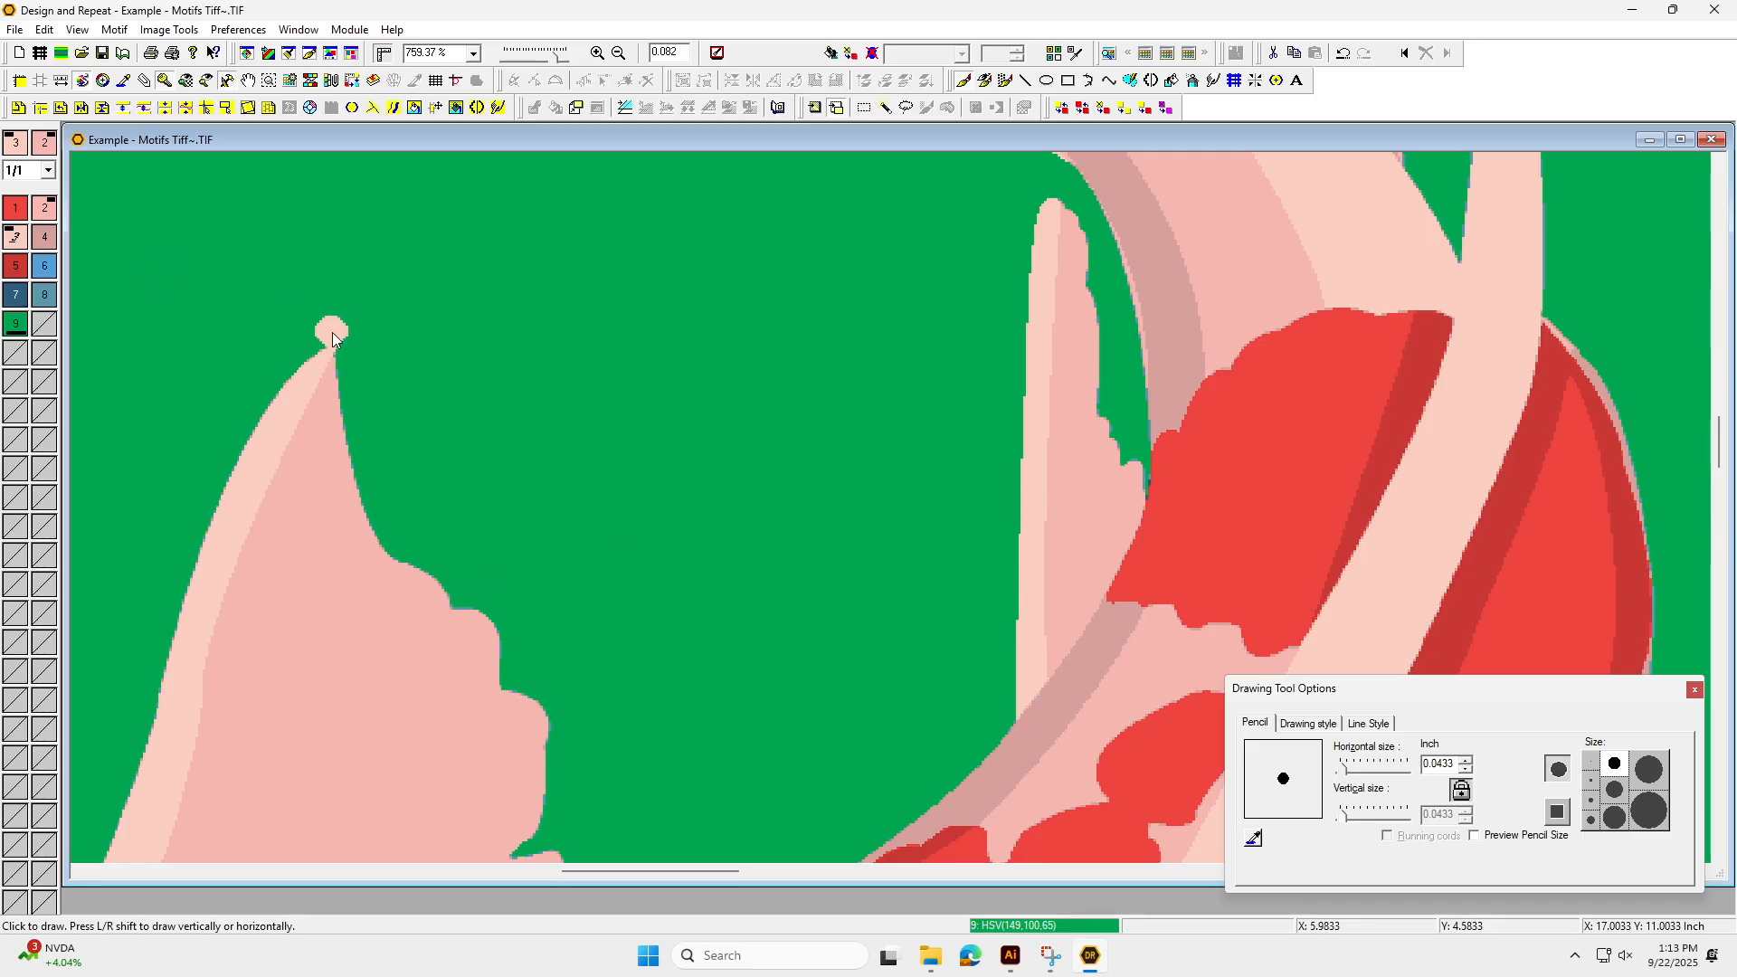
{"action": "scroll", "coordinate": [590, 539], "scroll_direction": "left", "scroll_amount": 4}
{"action": "scroll", "coordinate": [427, 322], "scroll_direction": "down", "scroll_amount": 7}
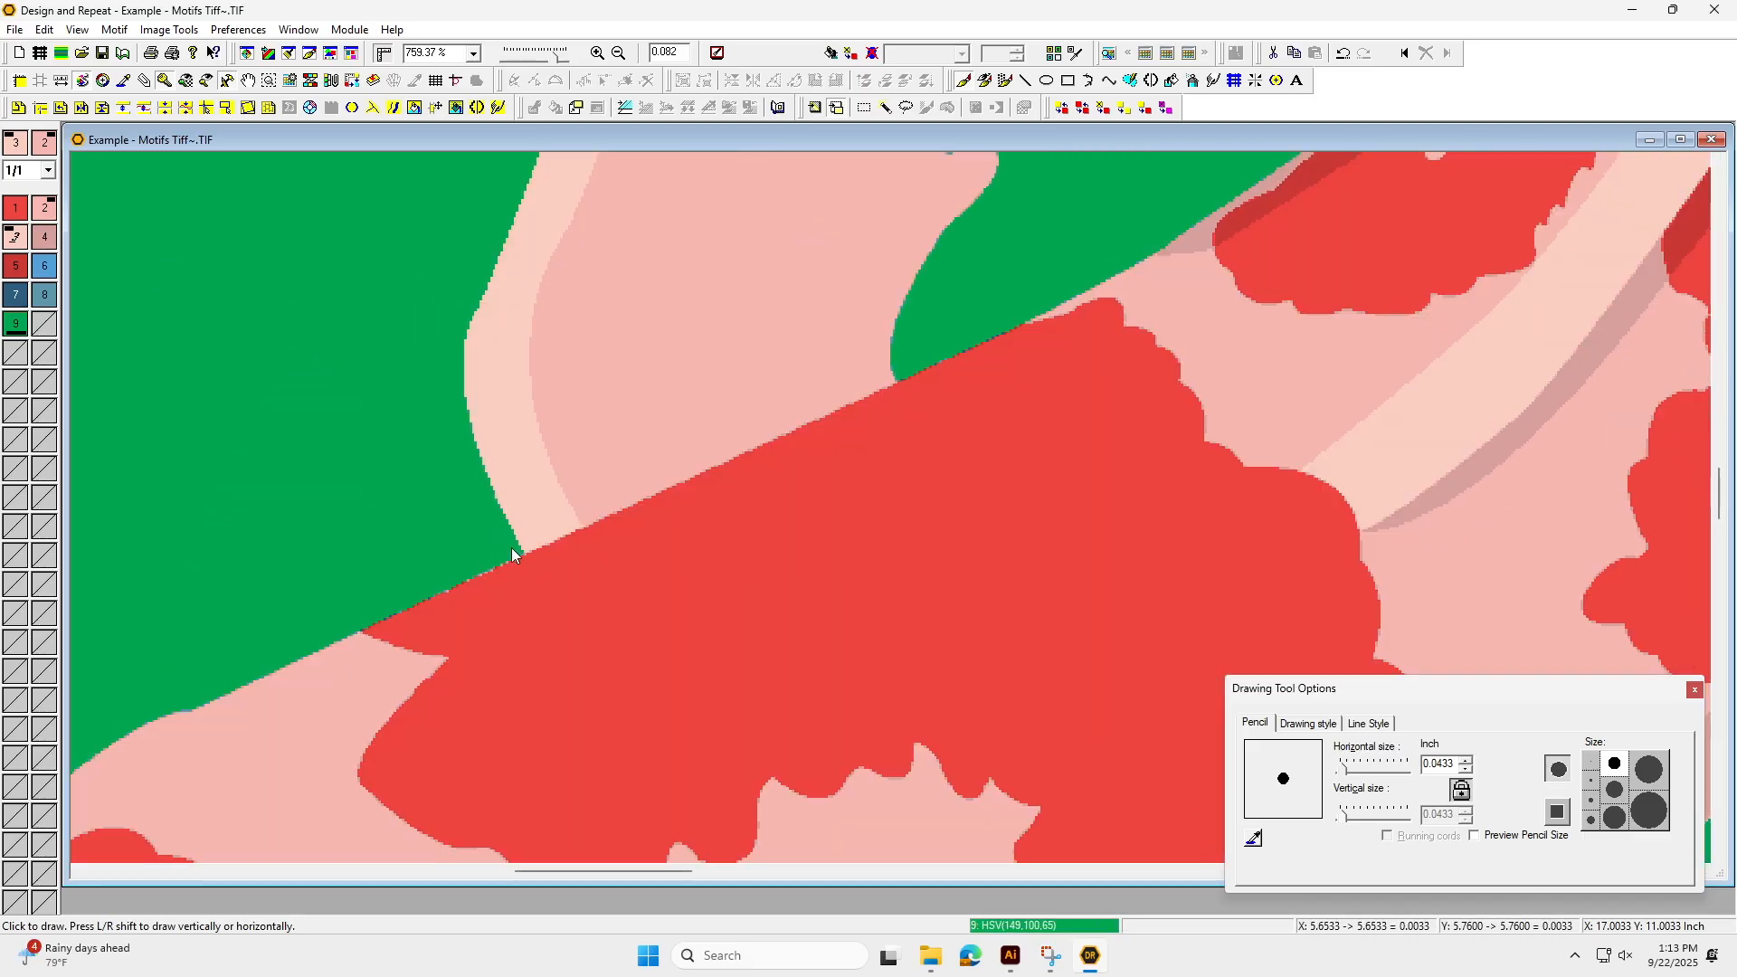
{"action": "scroll", "coordinate": [1041, 402], "scroll_direction": "down", "scroll_amount": 6}
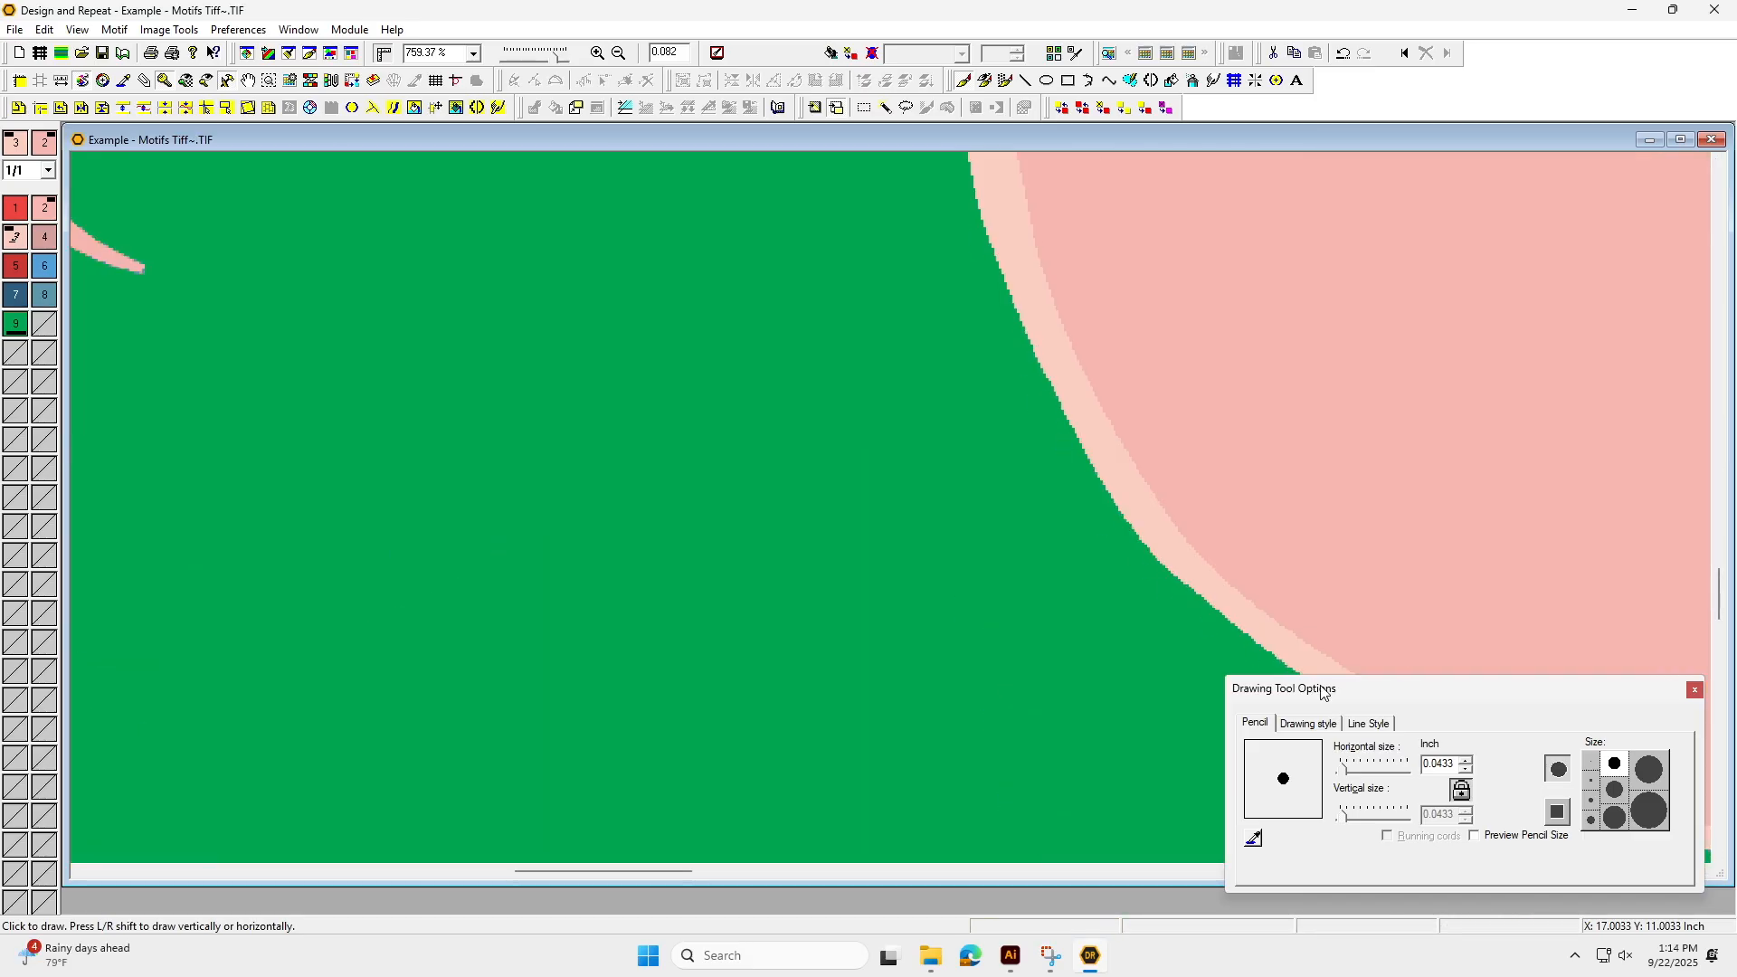
Fill the large red patch on the koi's back with blue color 6 and undo the fill.
{"action": "scroll", "coordinate": [750, 737], "scroll_direction": "down", "scroll_amount": 2}
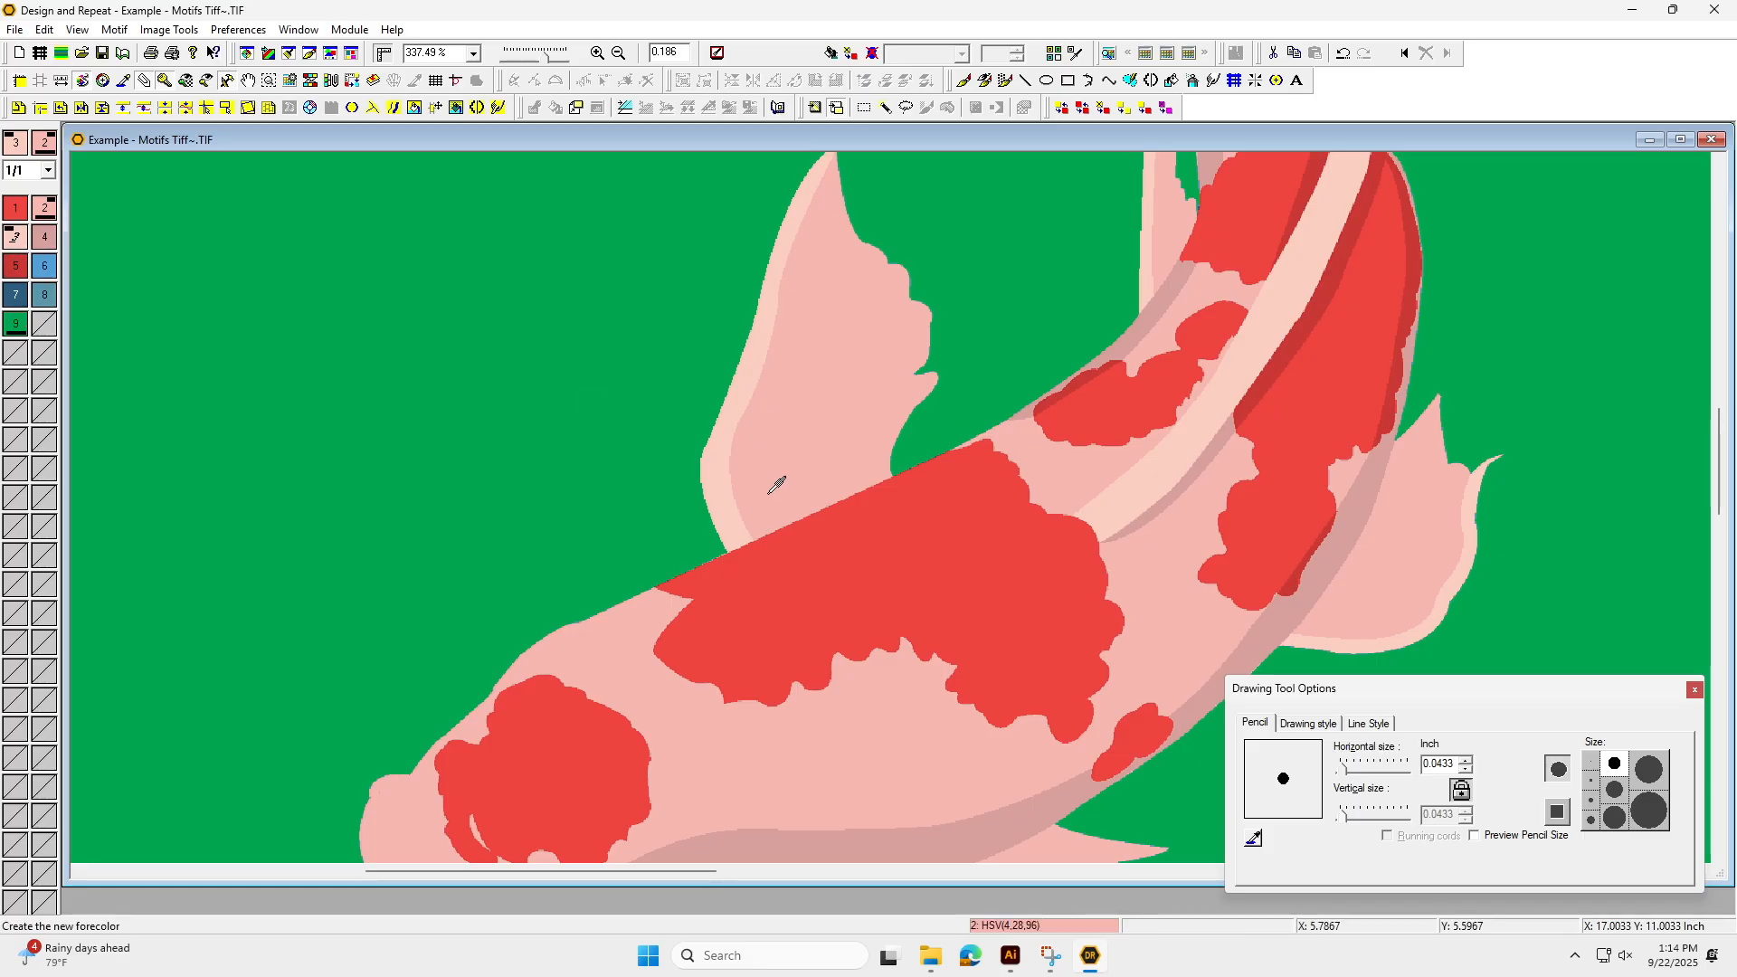
{"action": "left_click", "coordinate": [1171, 80]}
{"action": "left_click", "coordinate": [44, 265]}
{"action": "left_click", "coordinate": [843, 604]}
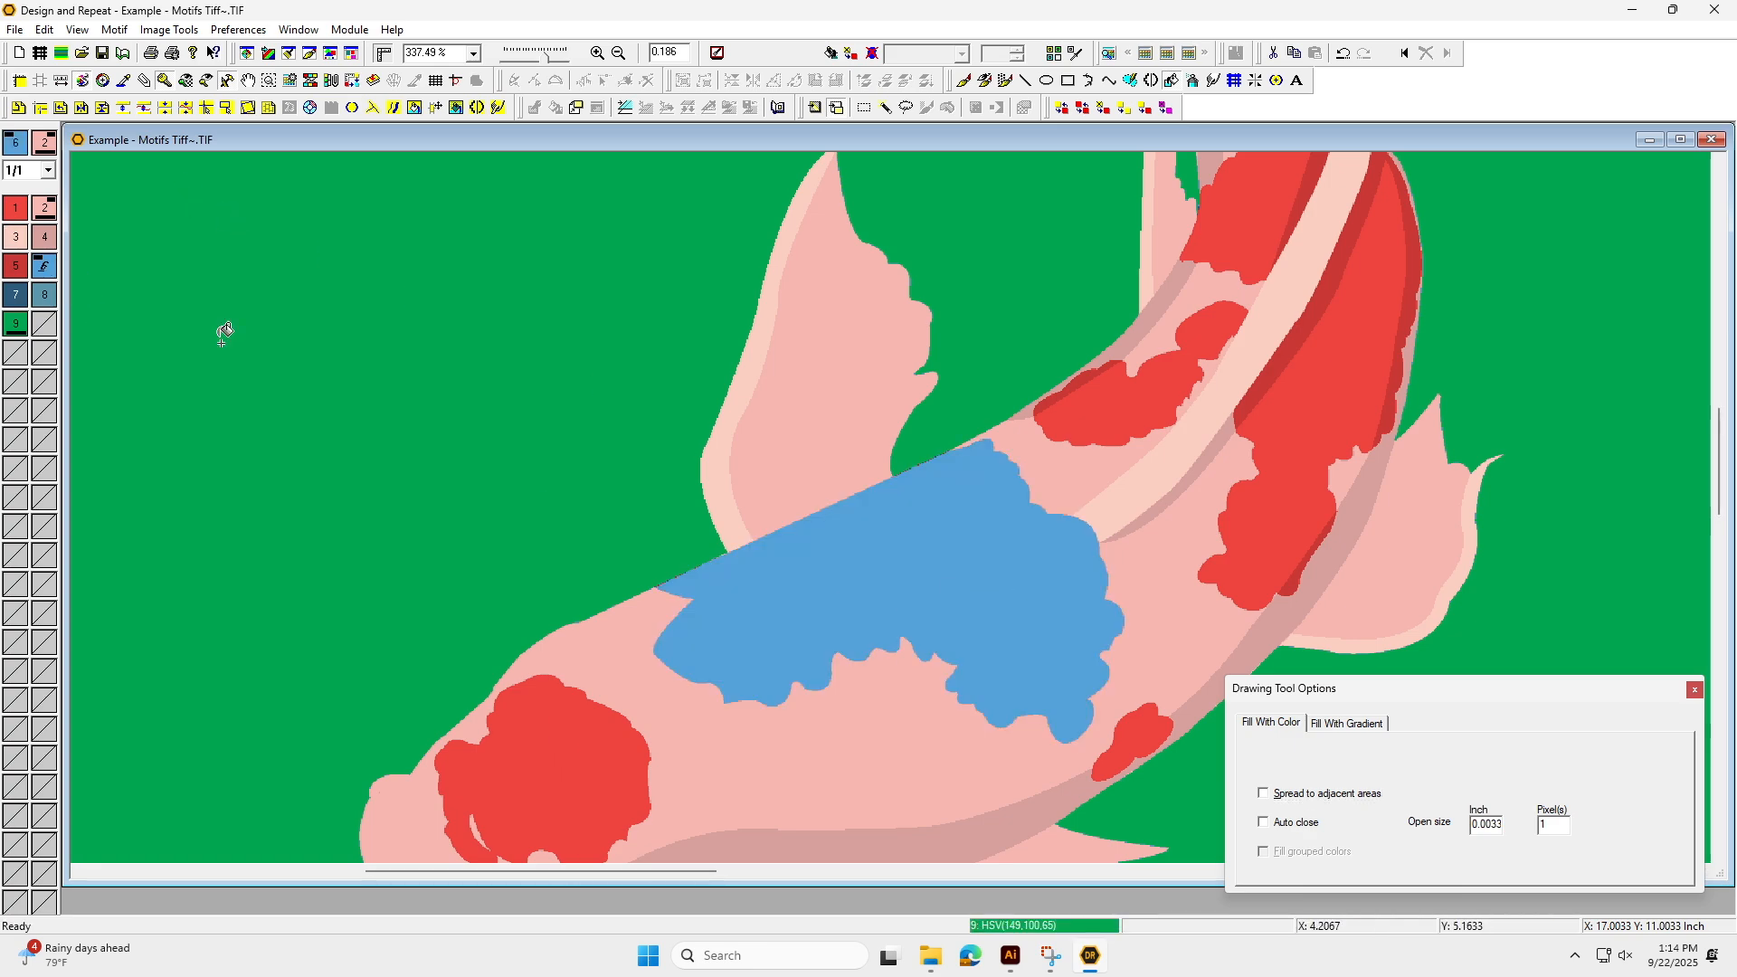
{"action": "left_click", "coordinate": [1344, 54]}
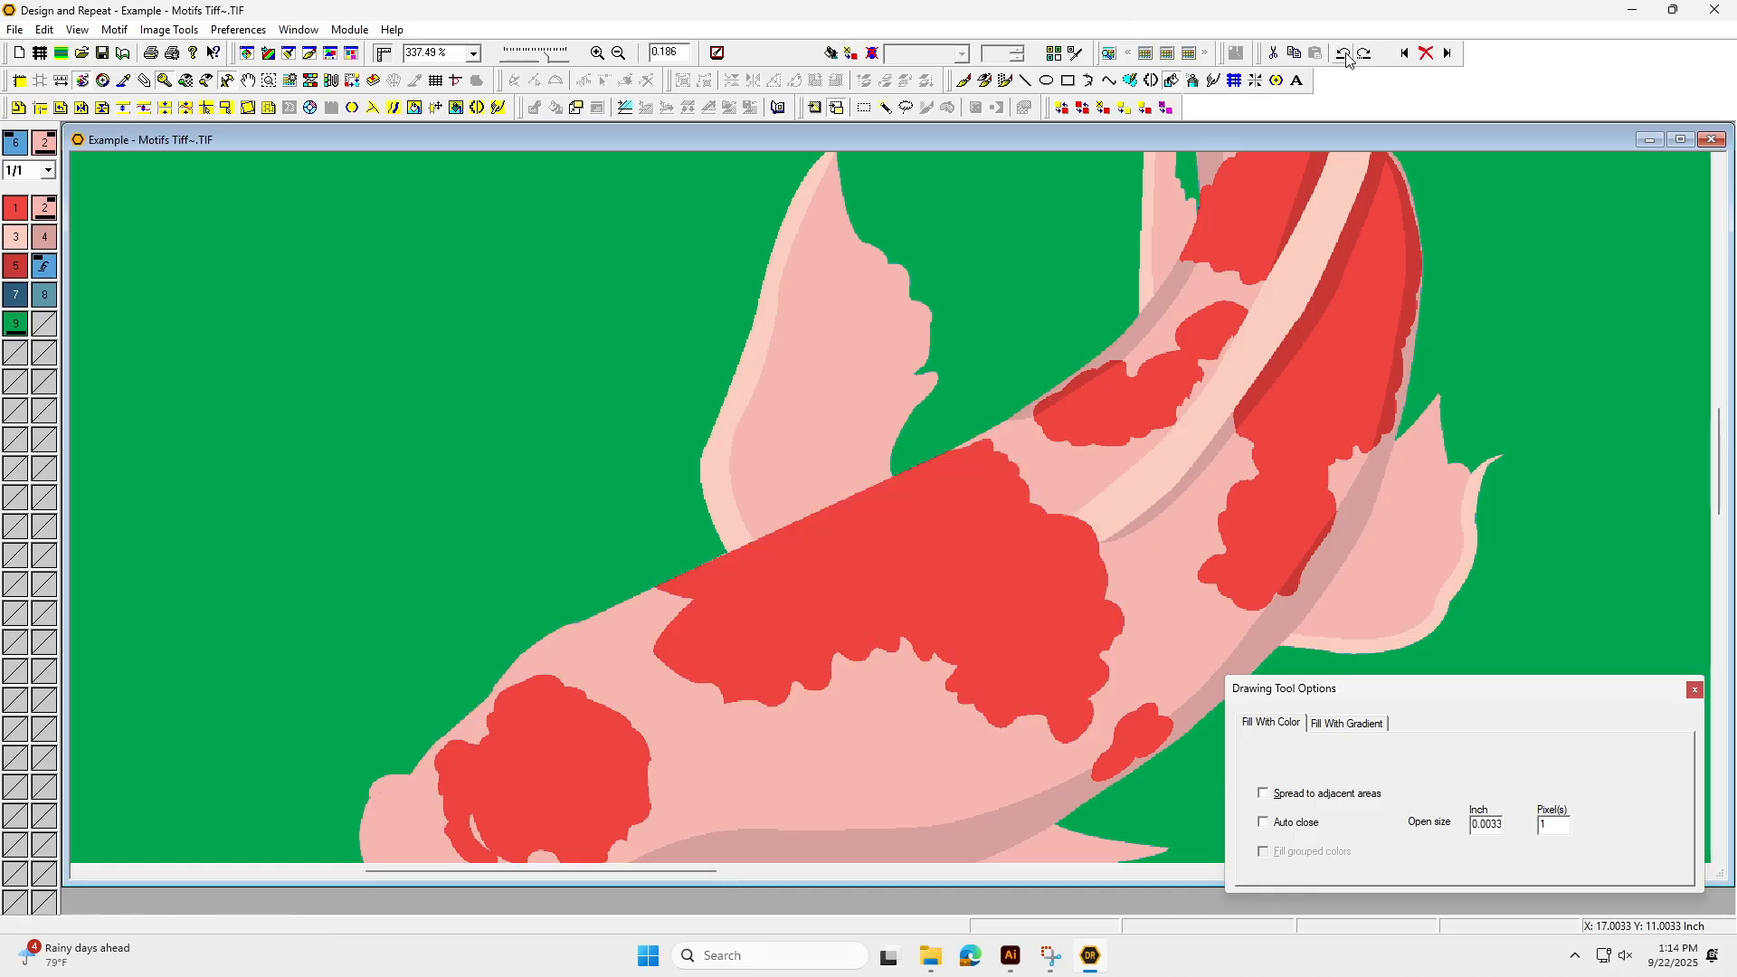
Scribble over the large red patch on the koi's back with the color 6 pencil and undo the stroke.
{"action": "left_click", "coordinate": [47, 261]}
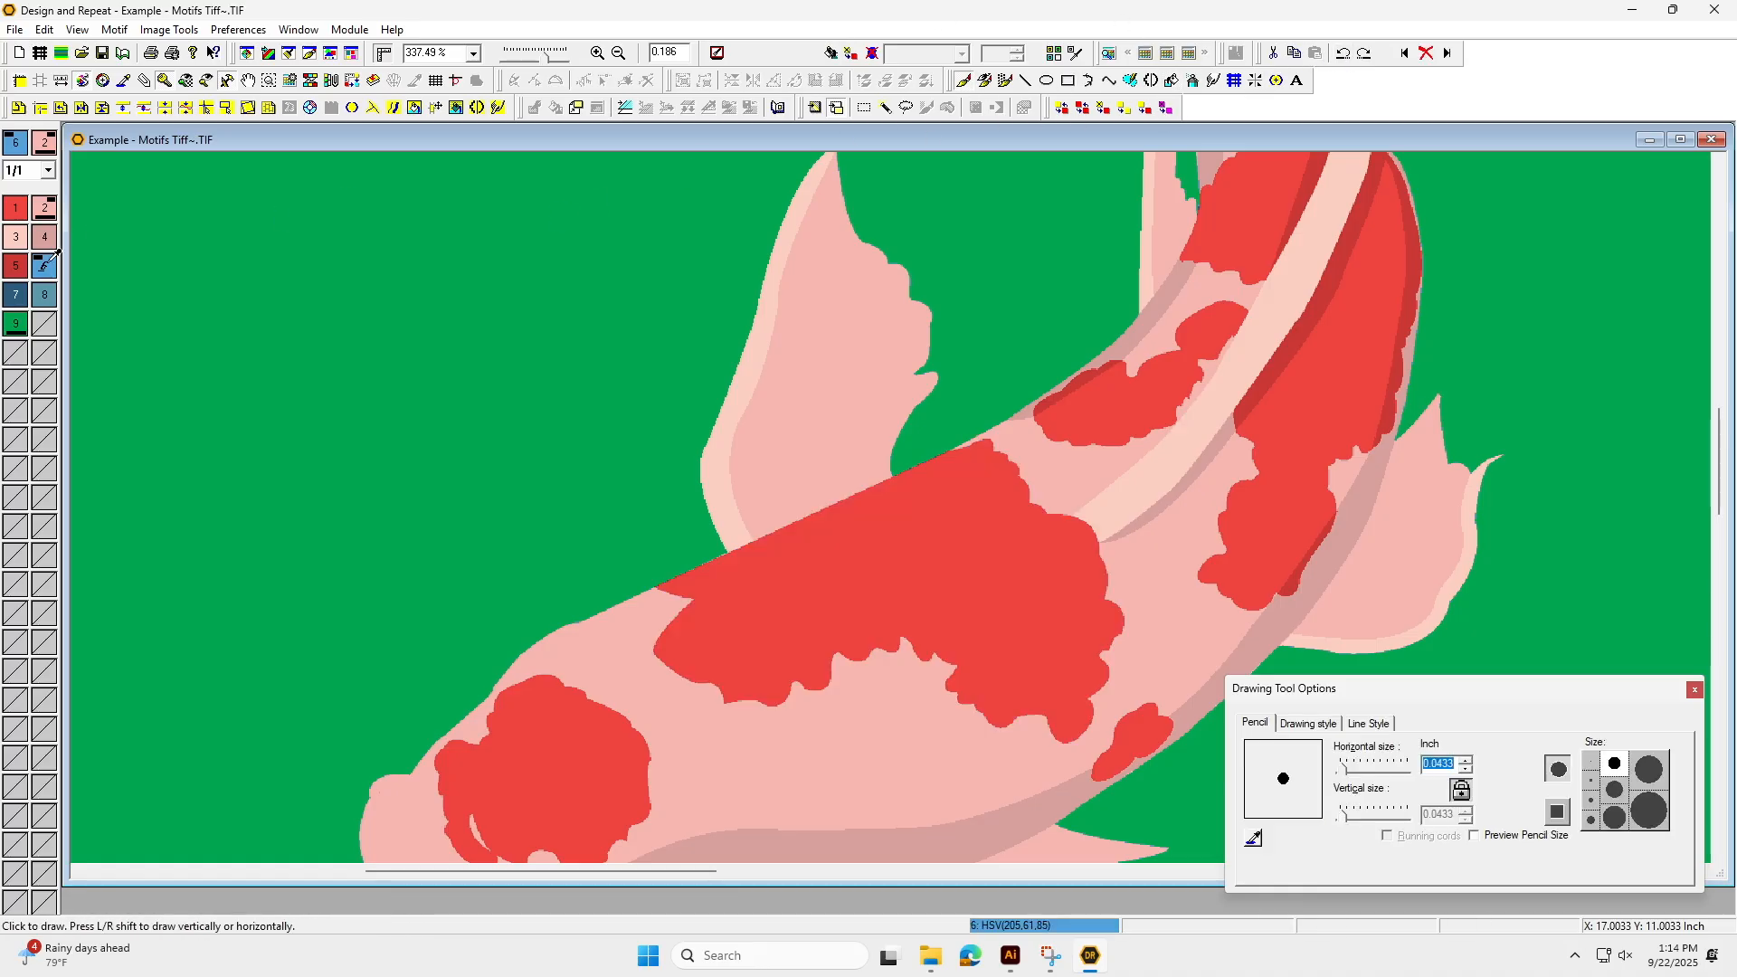
{"action": "mouse_move", "coordinate": [834, 581]}
{"action": "left_mouse_down"}
{"action": "mouse_move", "coordinate": [905, 543]}
{"action": "mouse_move", "coordinate": [823, 527]}
{"action": "mouse_move", "coordinate": [750, 696]}
{"action": "mouse_move", "coordinate": [783, 651]}
{"action": "mouse_move", "coordinate": [779, 609]}
{"action": "mouse_move", "coordinate": [940, 575]}
{"action": "left_mouse_up"}
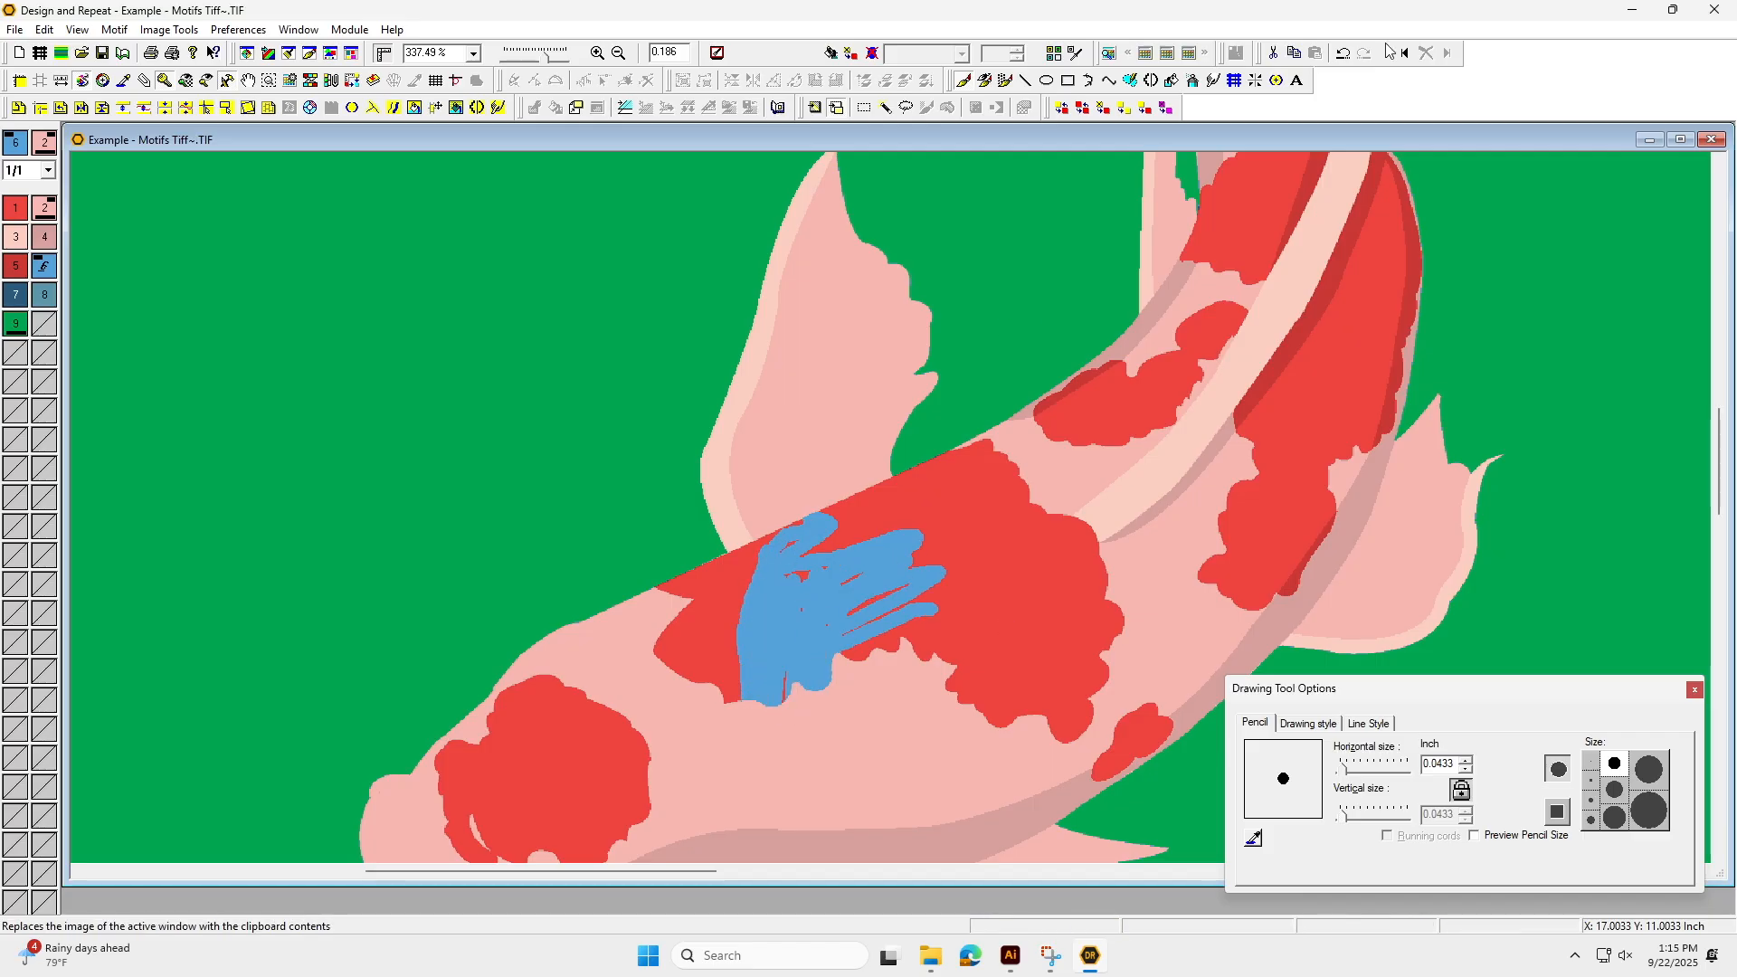
{"action": "left_click", "coordinate": [1343, 53]}
Start saving the motif as a new file and choose the Examples folder inside FTM 271's Fall 2025 folder as the destination.
{"action": "left_click", "coordinate": [12, 30]}
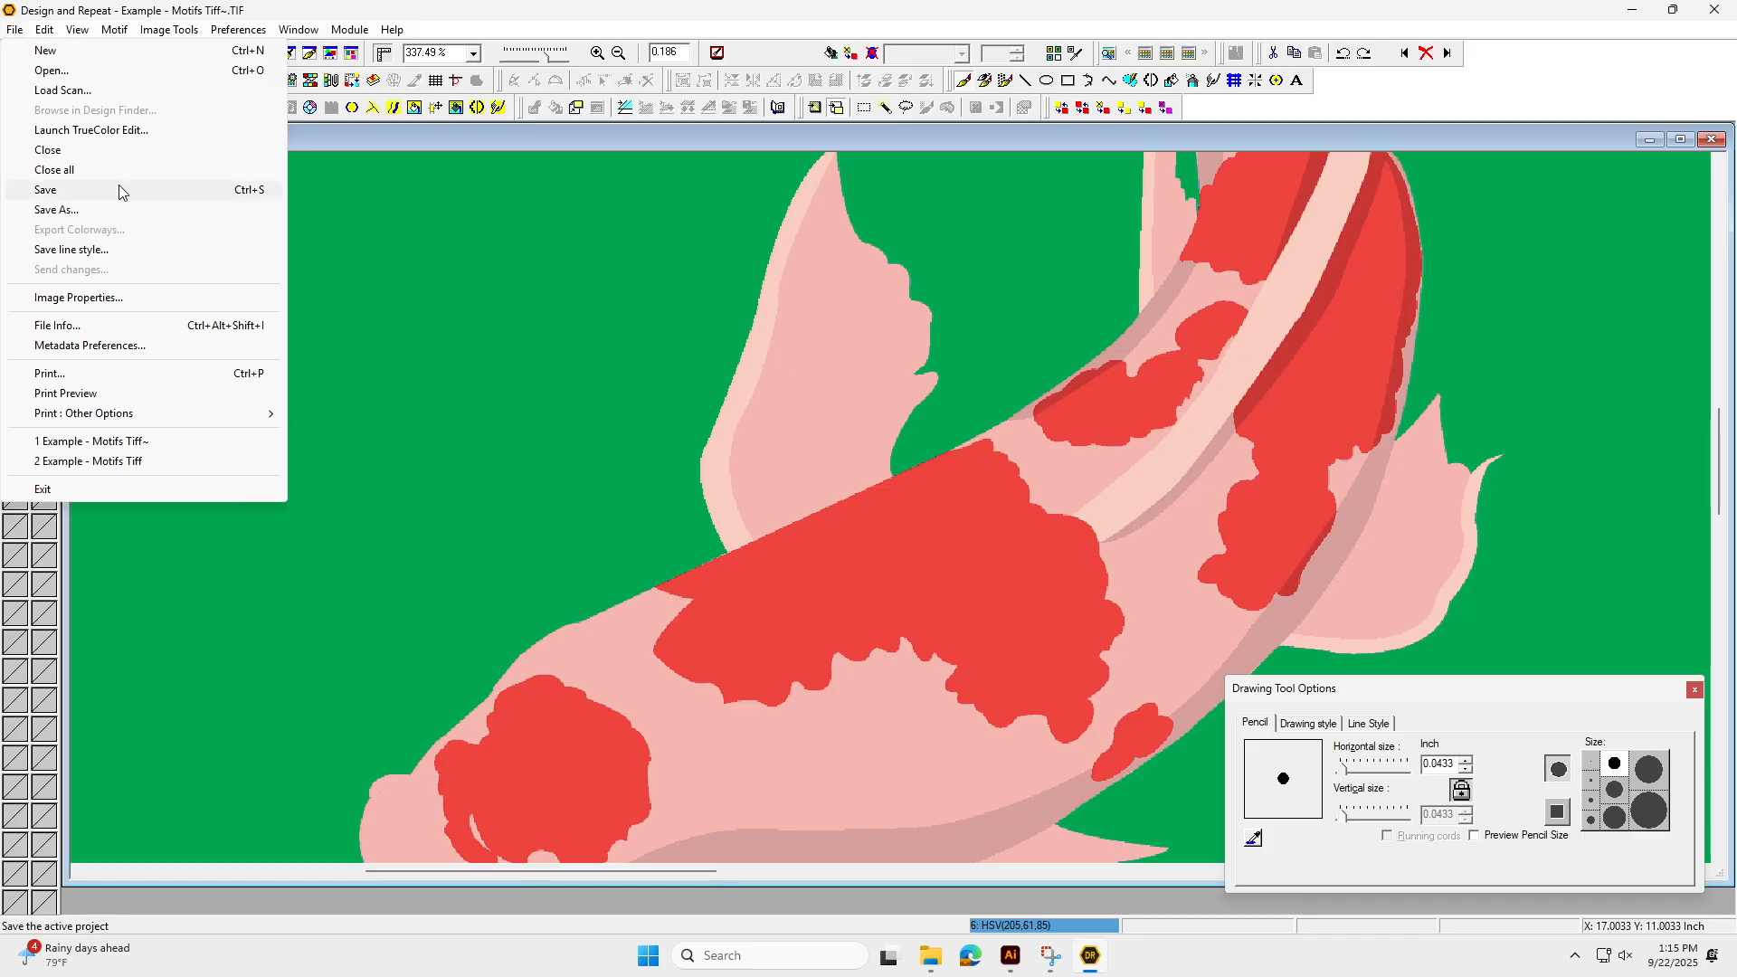
{"action": "left_click", "coordinate": [144, 209]}
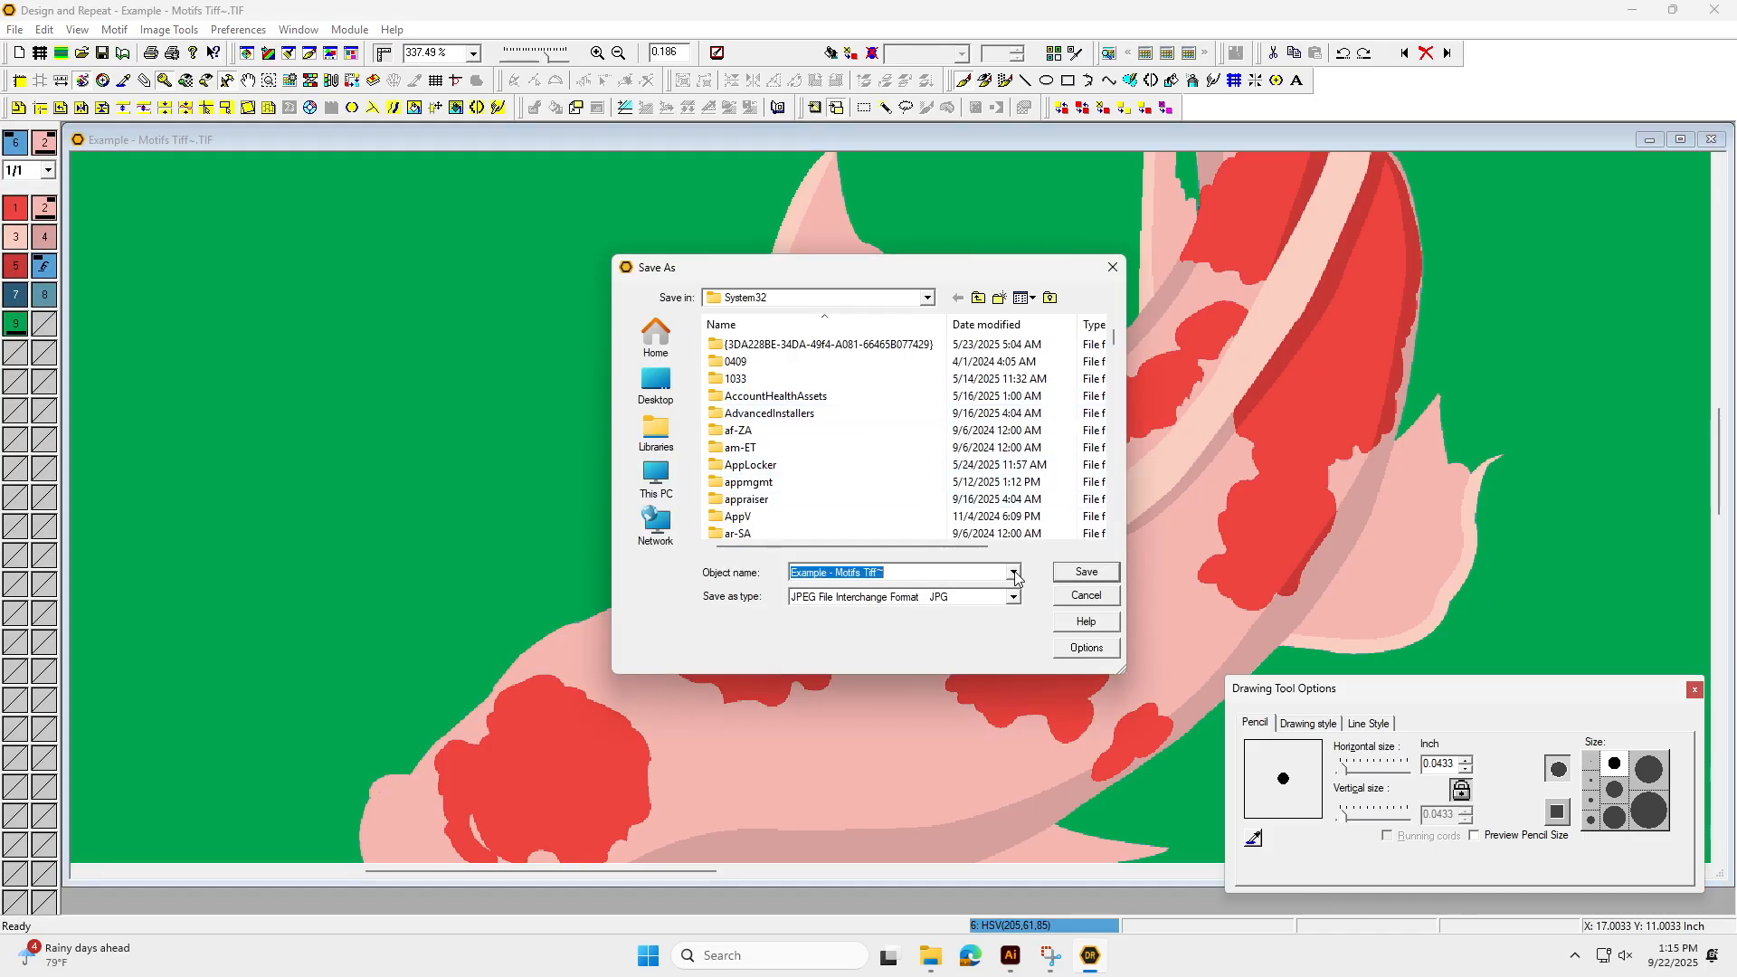
{"action": "left_click", "coordinate": [1014, 573]}
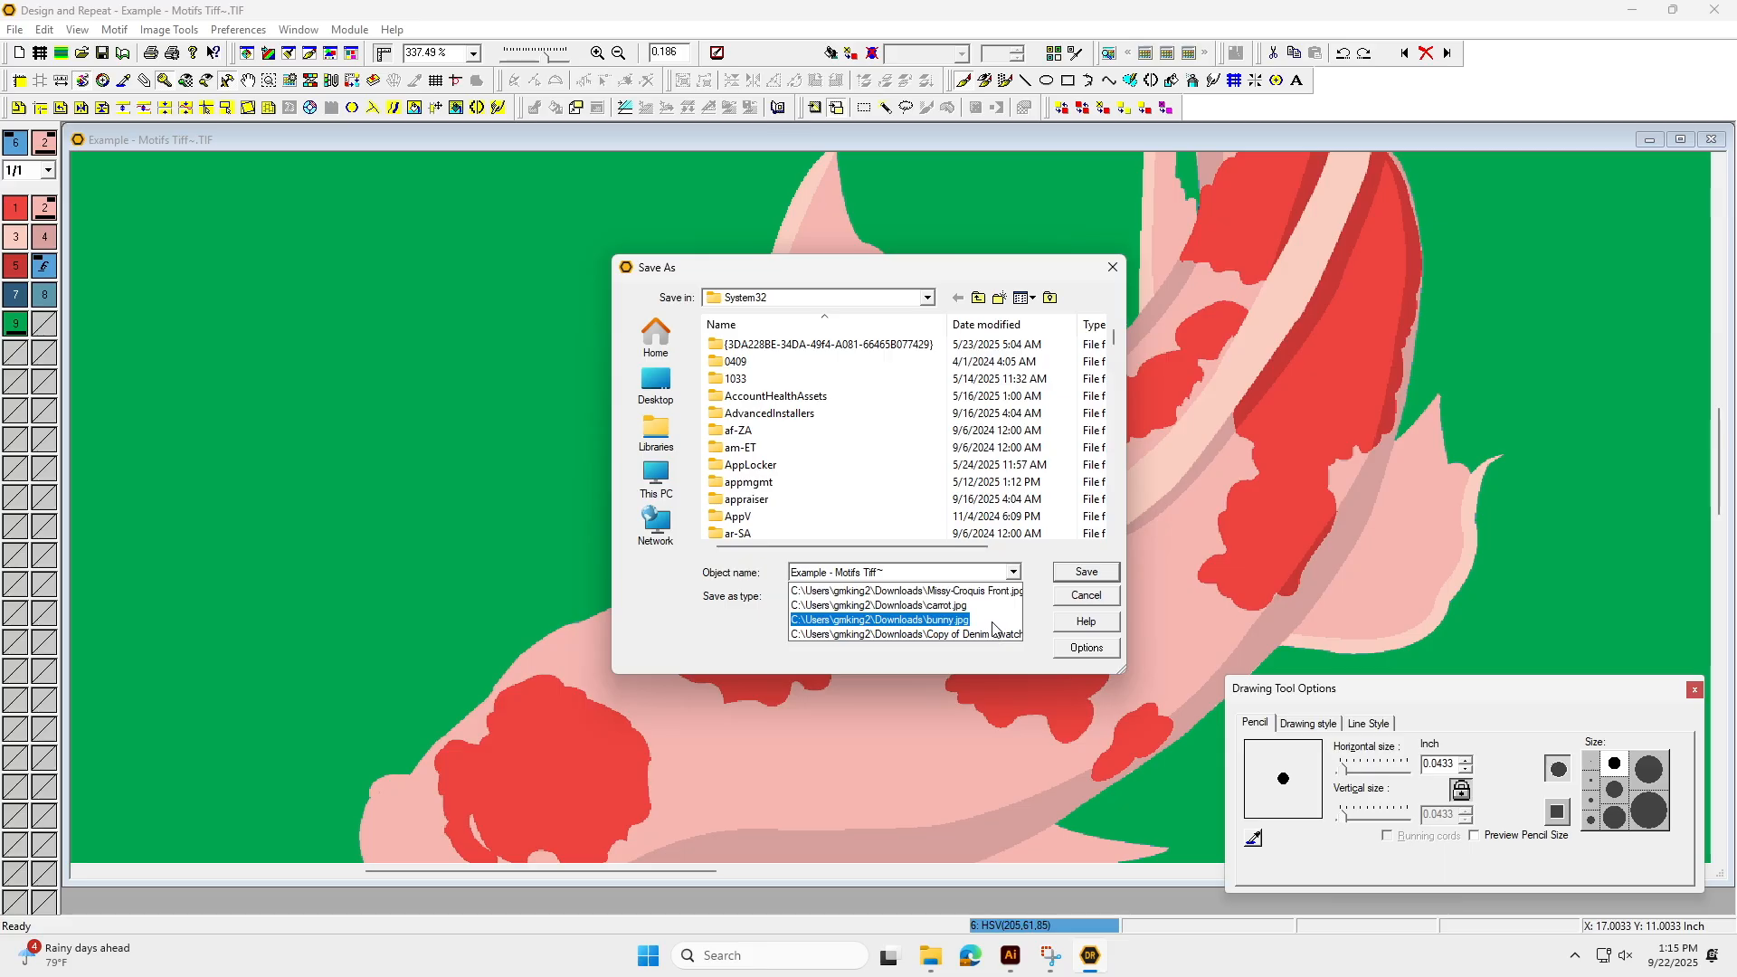
{"action": "left_click", "coordinate": [657, 470]}
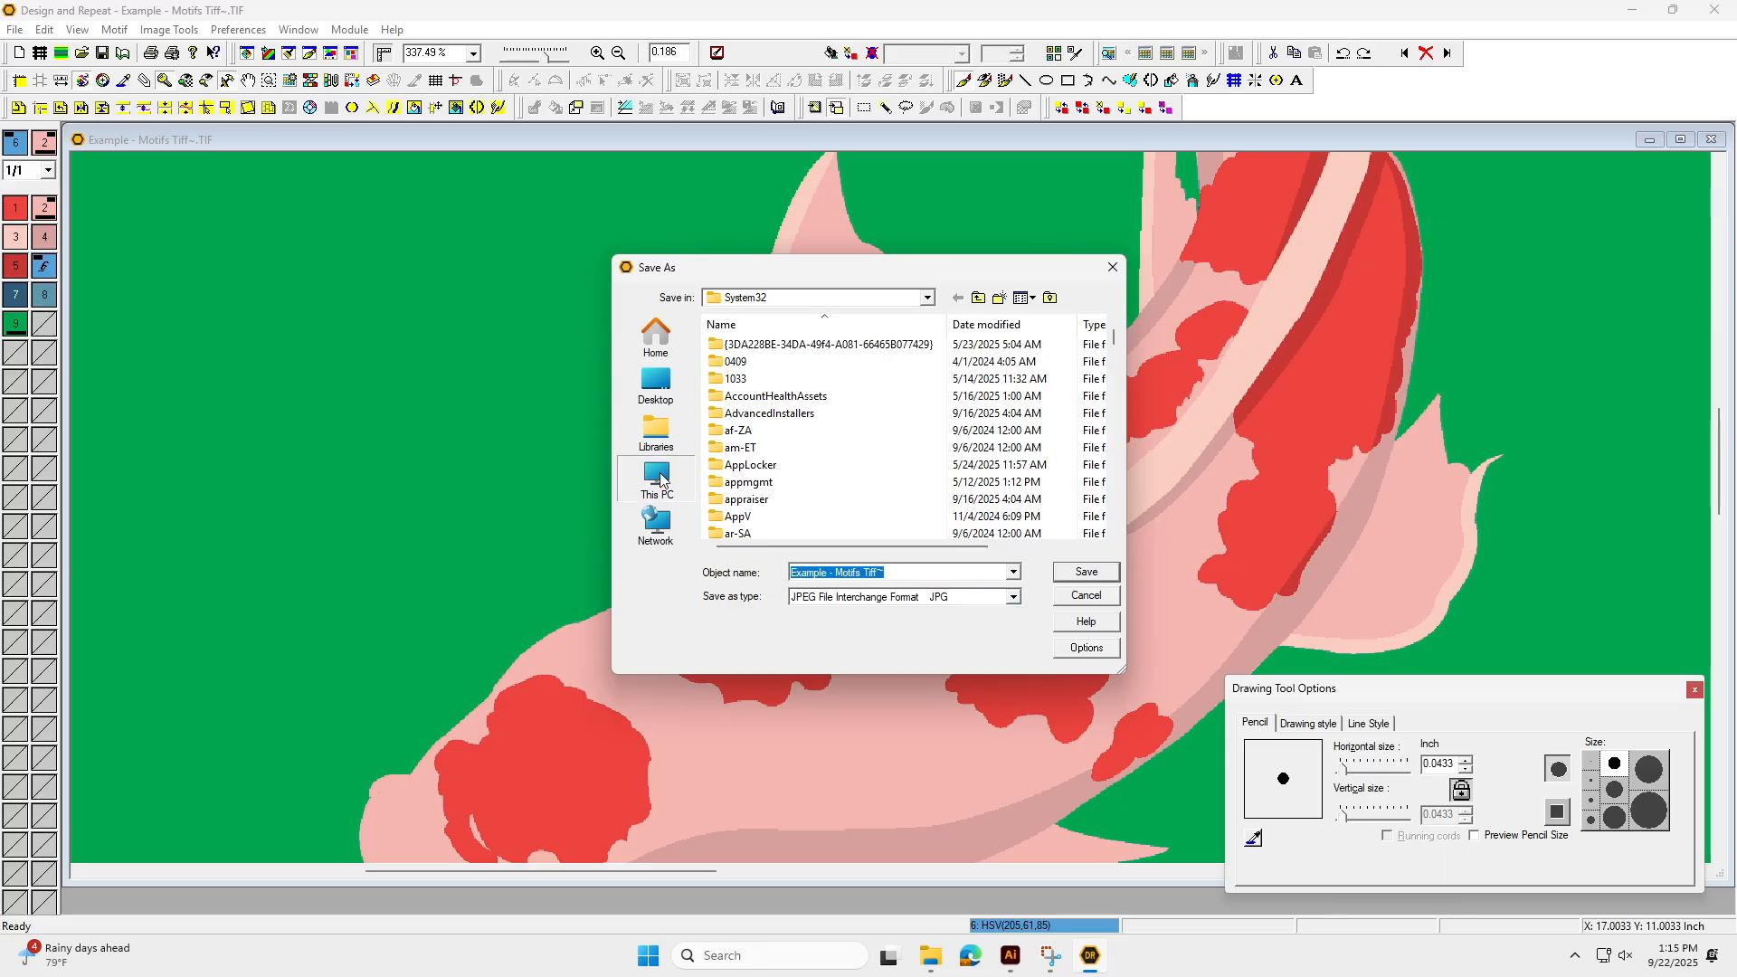
{"action": "left_click", "coordinate": [658, 475]}
{"action": "double_click", "coordinate": [796, 400]}
{"action": "double_click", "coordinate": [820, 361]}
{"action": "double_click", "coordinate": [821, 359]}
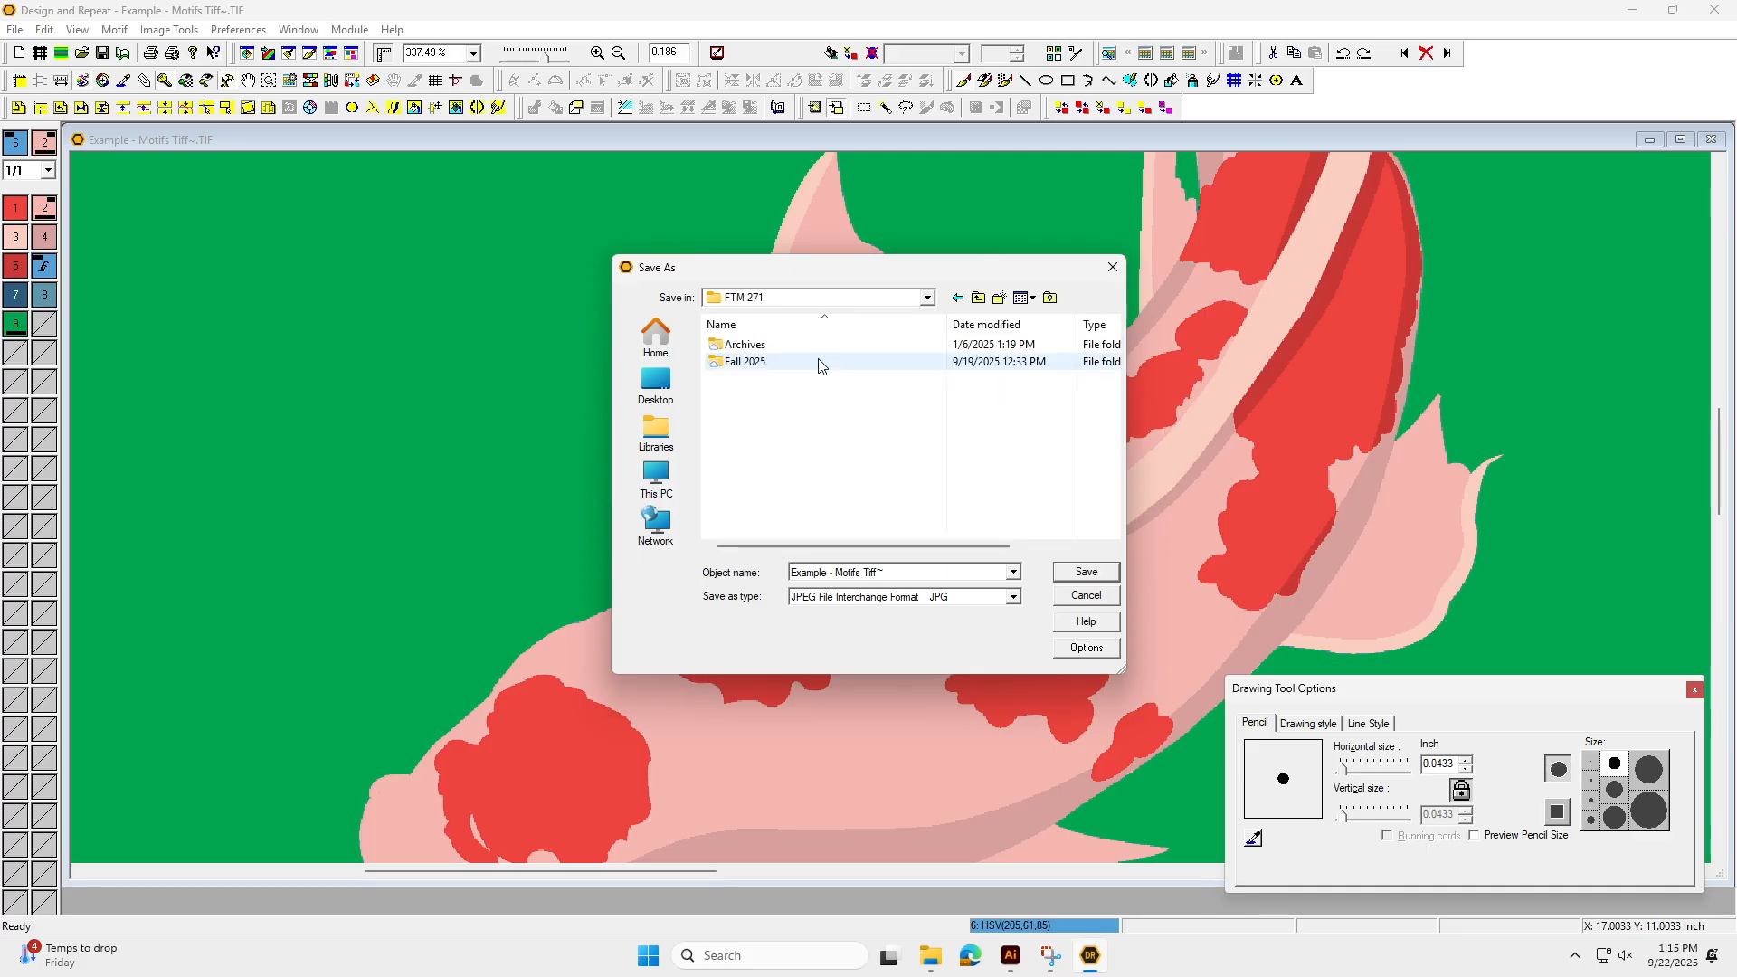
{"action": "double_click", "coordinate": [821, 361]}
{"action": "scroll", "coordinate": [825, 461], "scroll_direction": "down", "scroll_amount": 5}
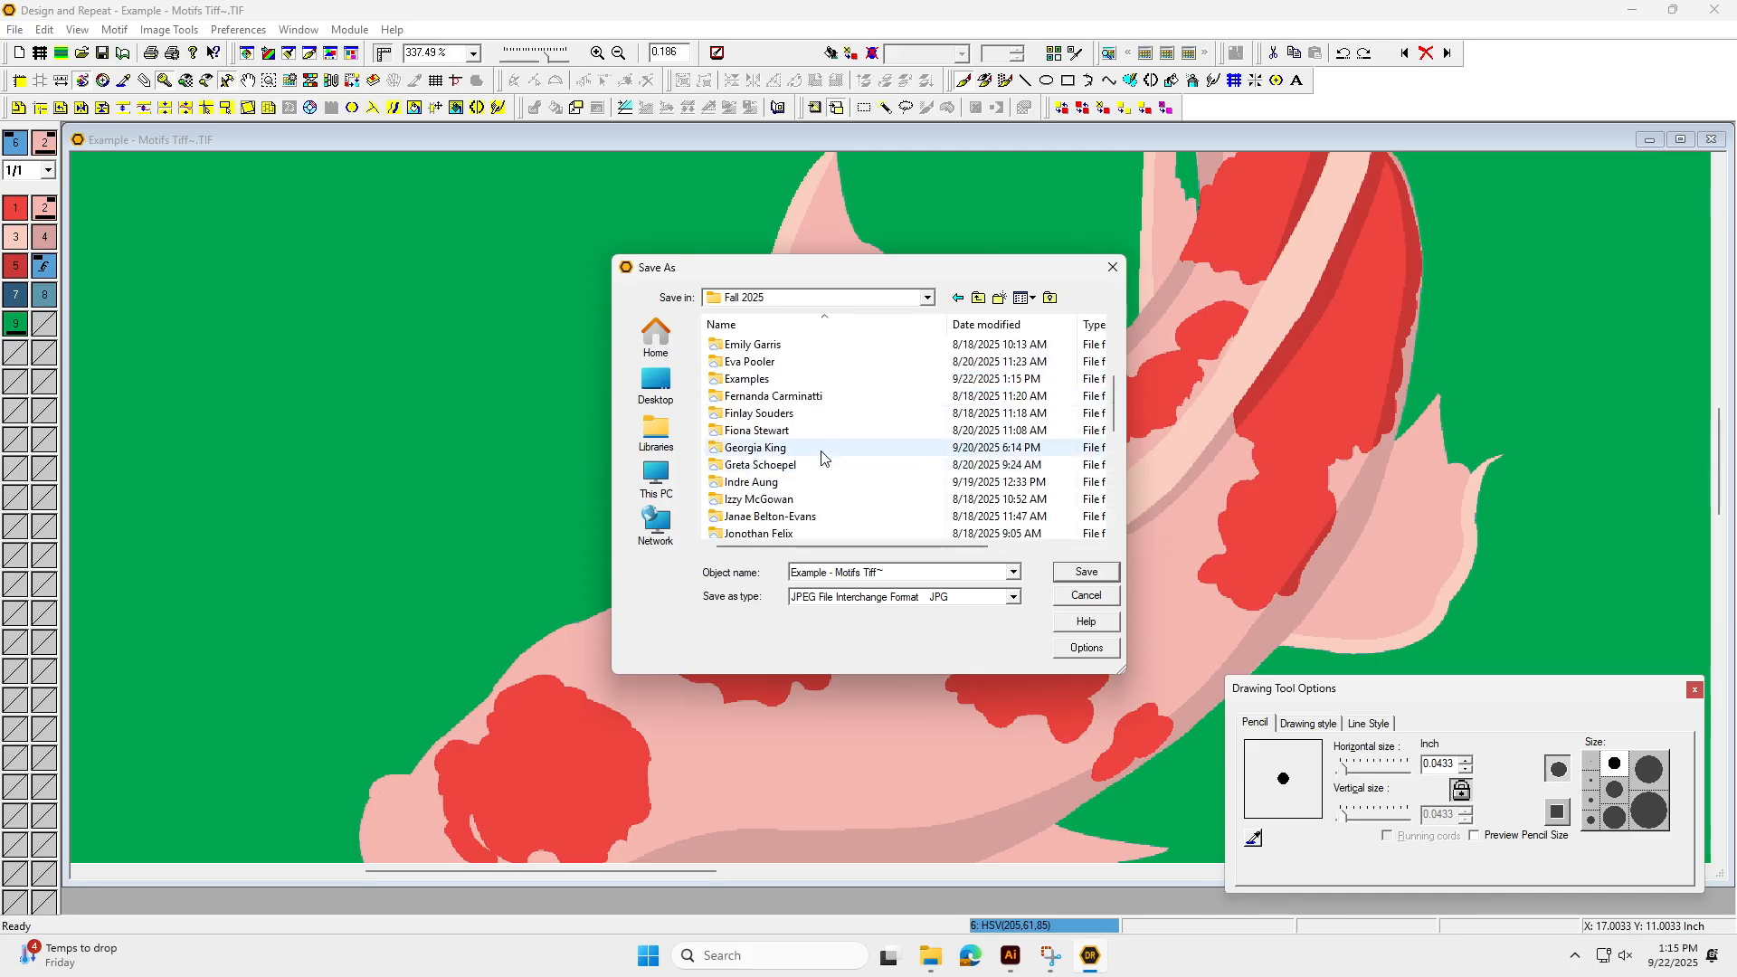
{"action": "double_click", "coordinate": [796, 378]}
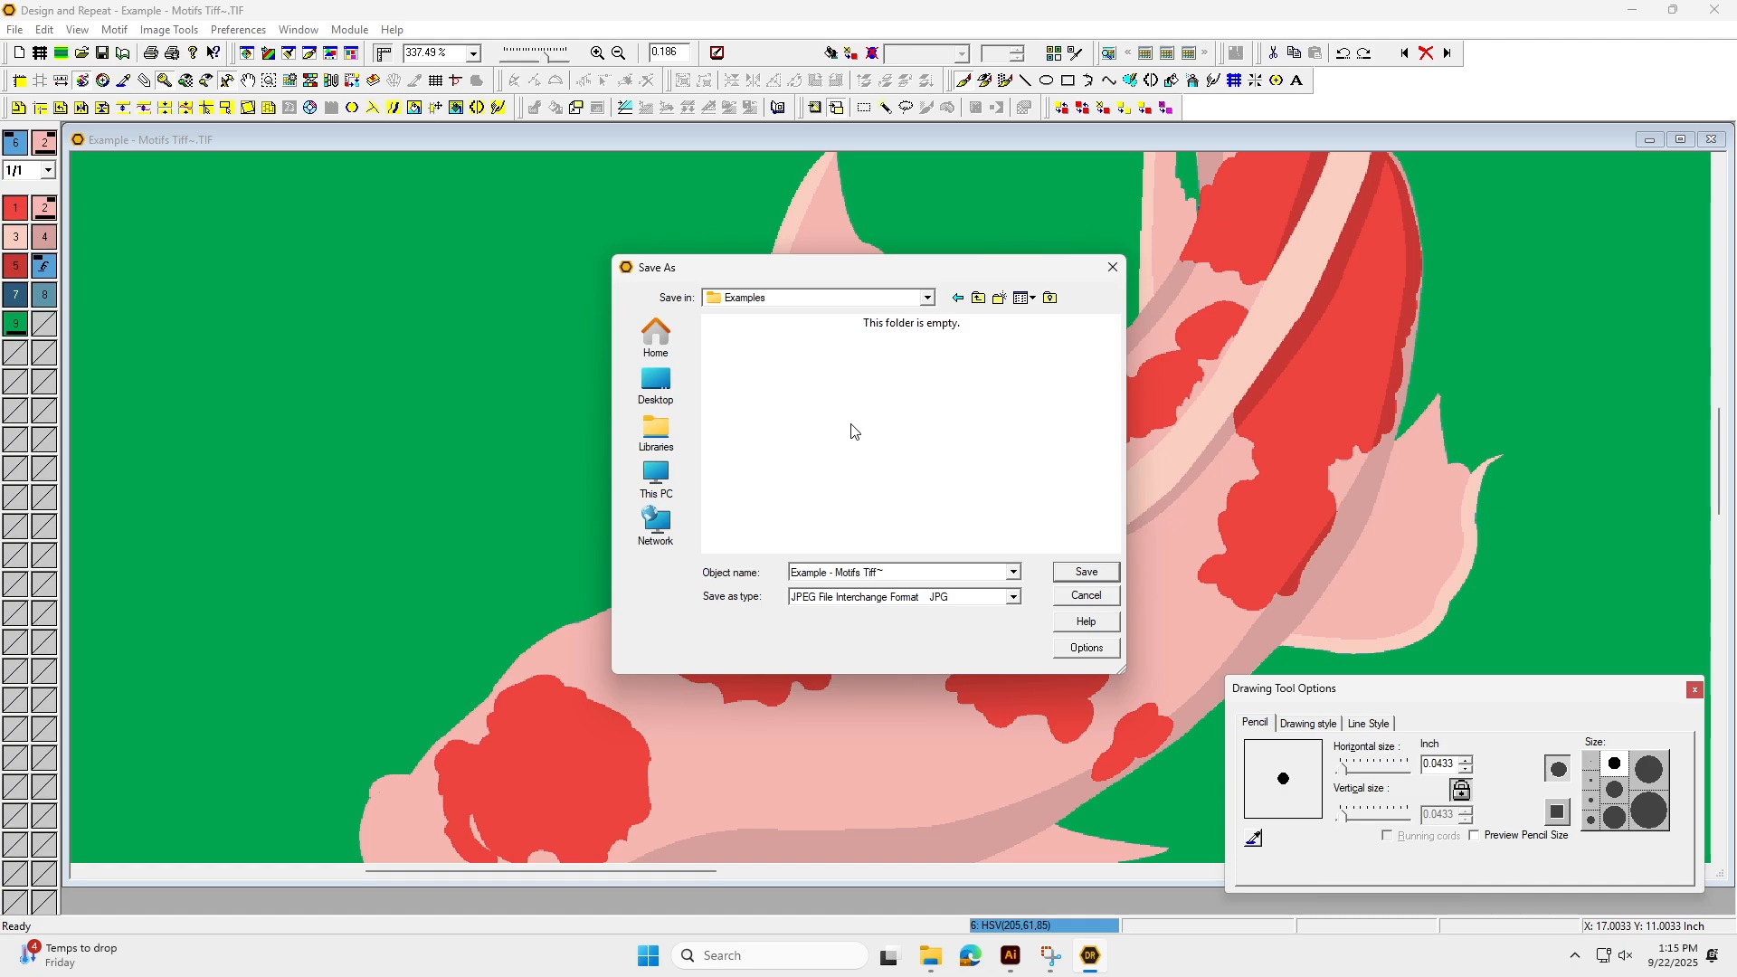
Set the motif's save format to DES Project.
{"action": "left_click", "coordinate": [1014, 598]}
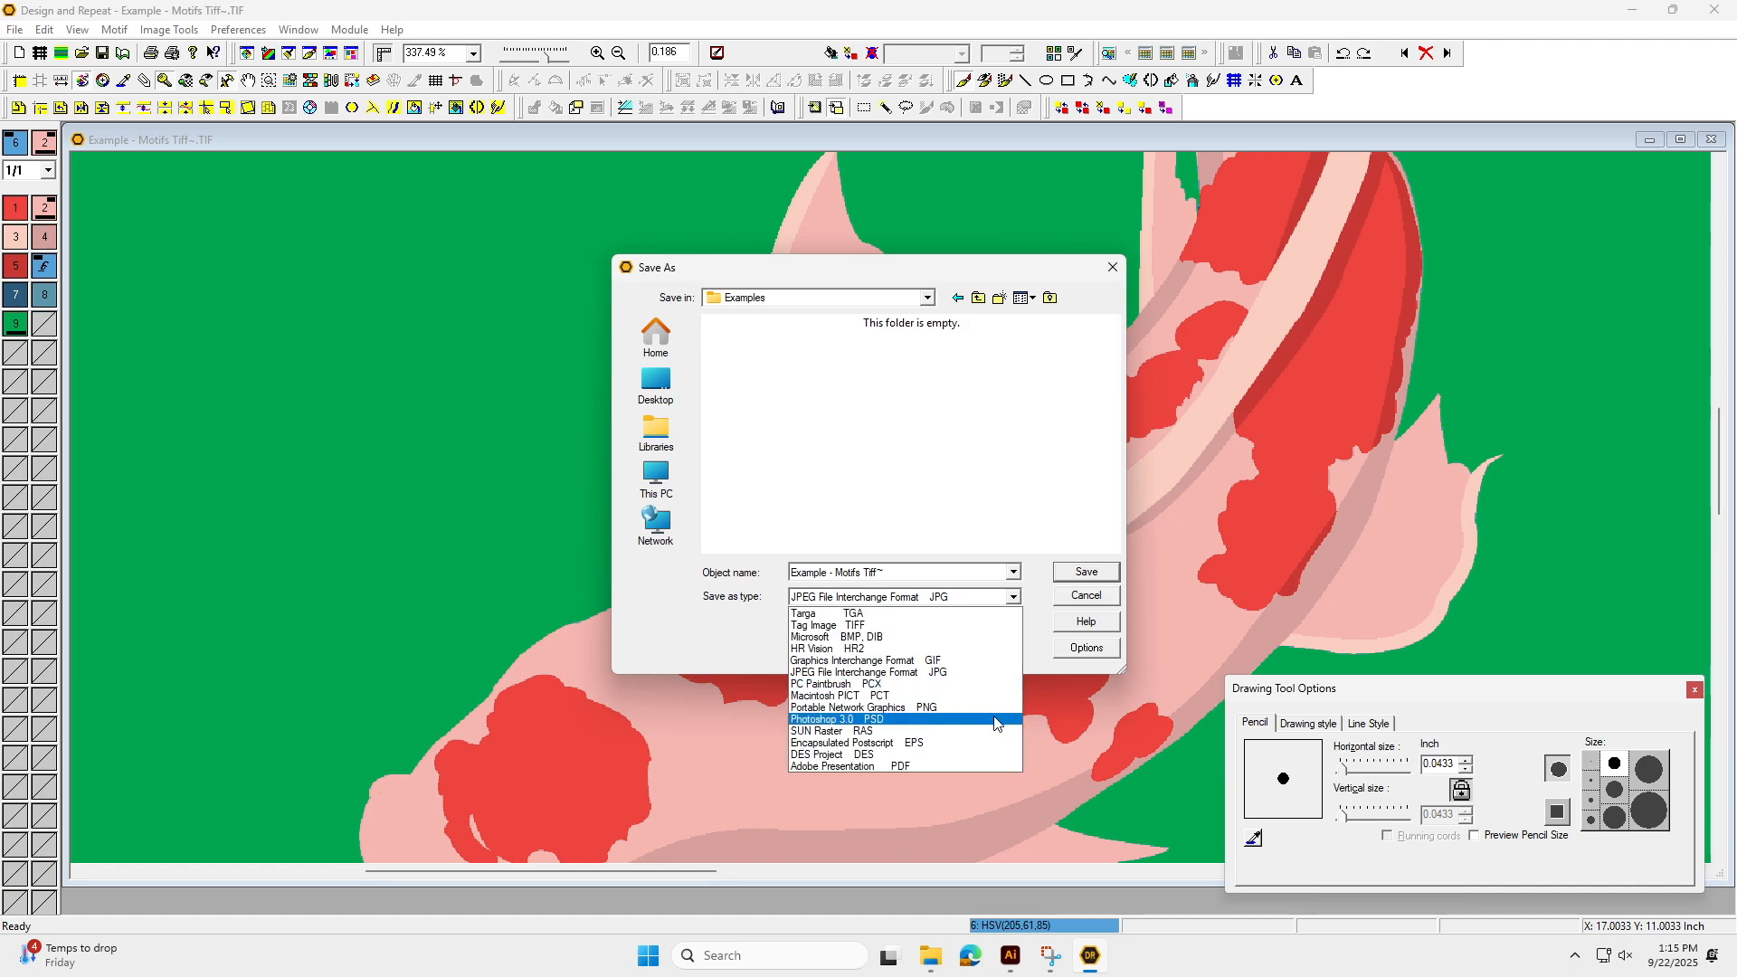
{"action": "left_click", "coordinate": [991, 756]}
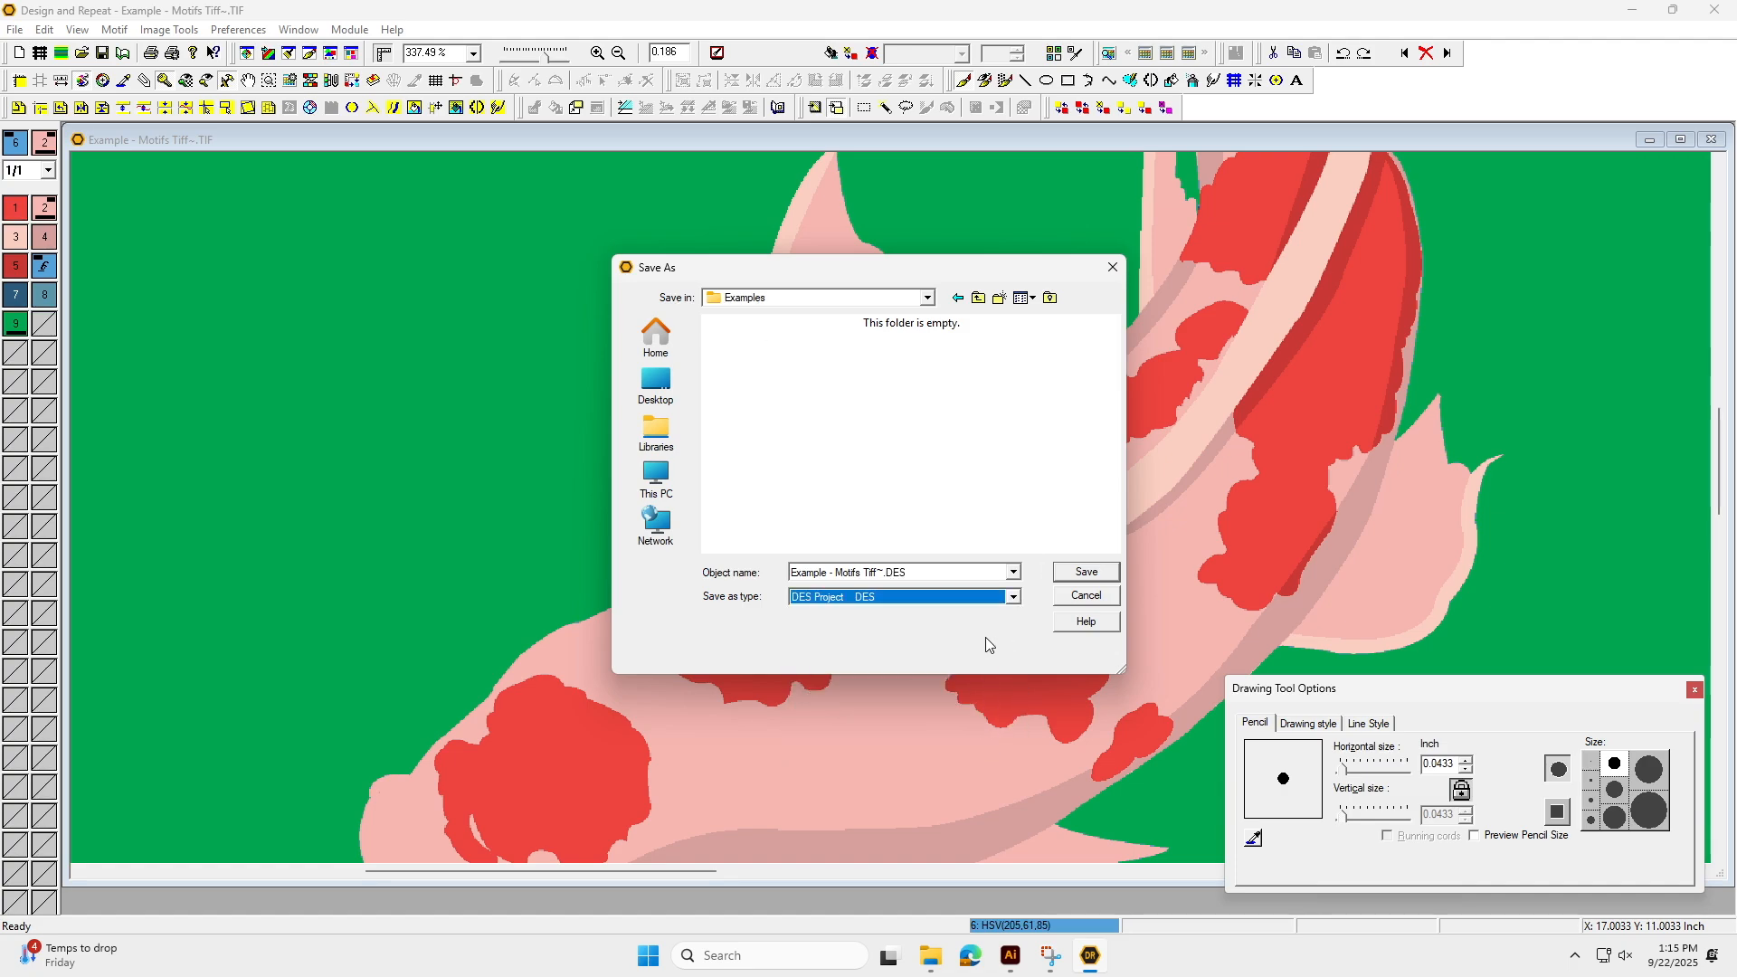